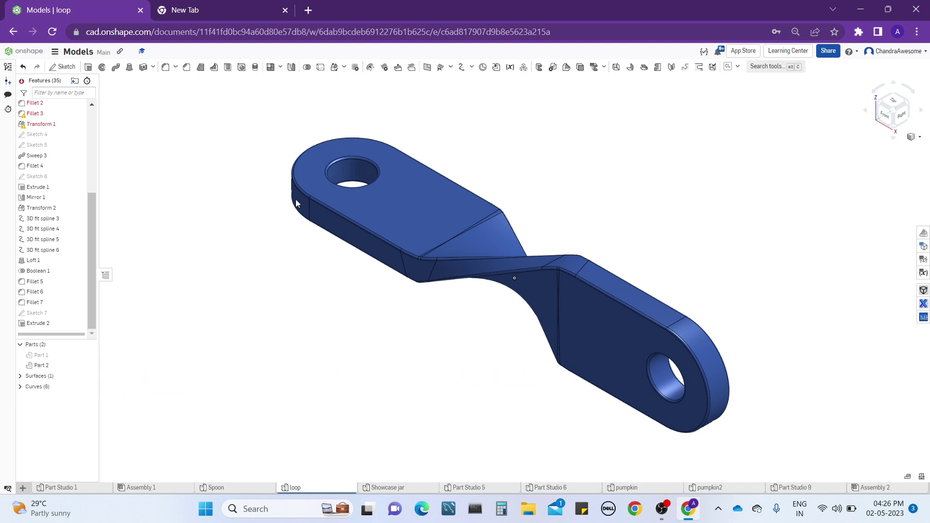
# Show the default Top, Front and Right planes together with Part 2.
pyautogui.moveTo(401, 210); pyautogui.dragTo(590, 215, button='right')
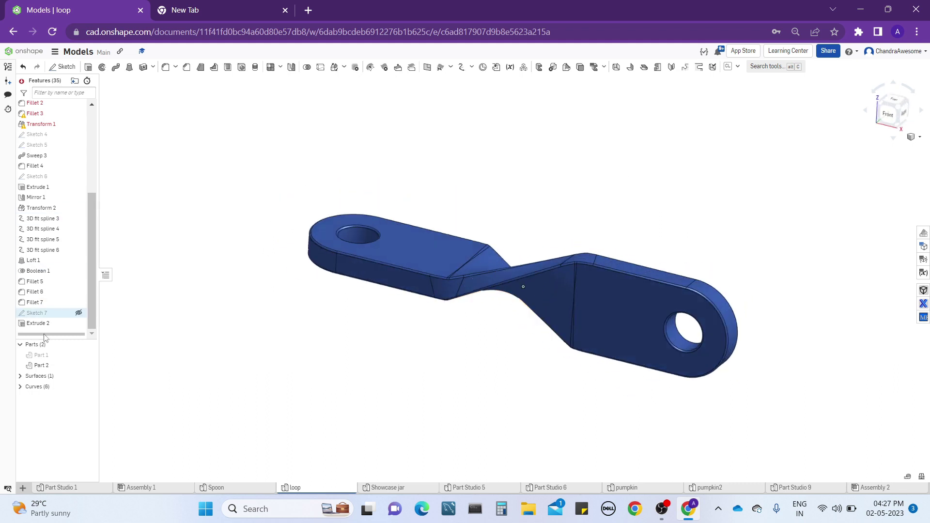
pyautogui.moveTo(90, 368)
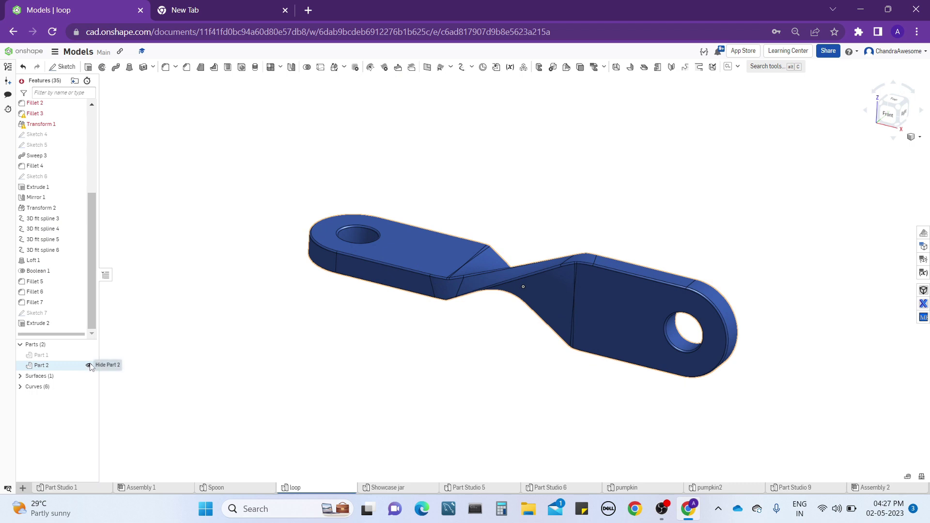
pyautogui.click(88, 366)
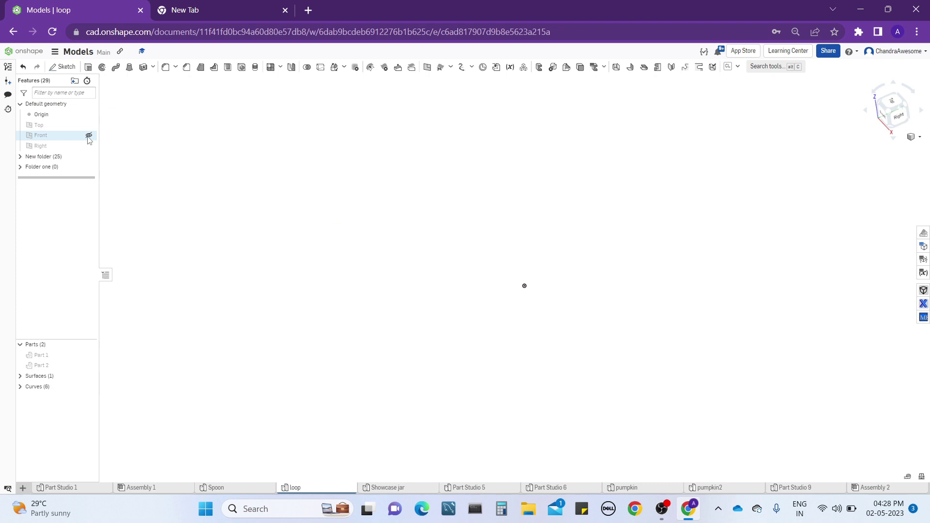
pyautogui.click(89, 125)
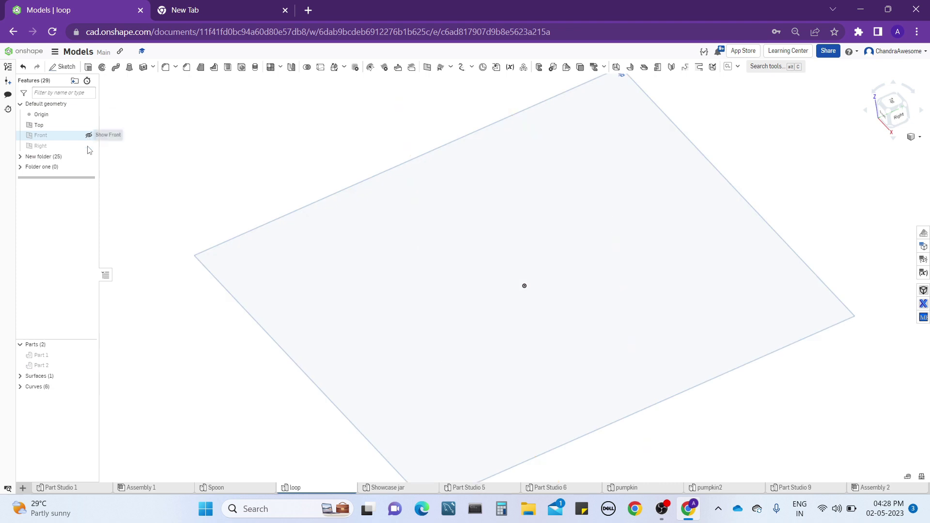
pyautogui.click(88, 135)
pyautogui.moveTo(366, 304)
pyautogui.mouseDown(button='right')
pyautogui.moveTo(406, 311)
pyautogui.moveTo(380, 291)
pyautogui.moveTo(353, 307)
pyautogui.moveTo(365, 301)
pyautogui.mouseUp(button='right')
pyautogui.click(89, 366)
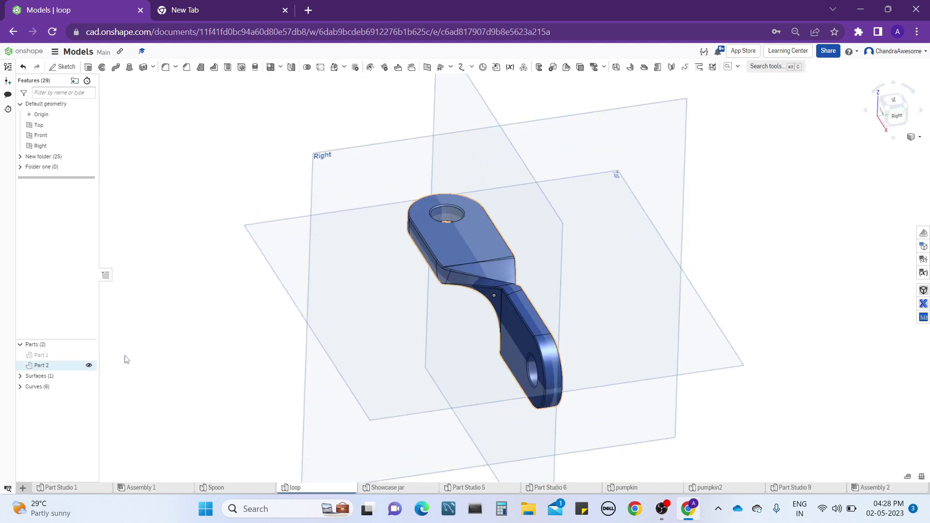
# Hide the Front and Right planes, leaving only the Top plane shown with the part.
pyautogui.moveTo(426, 315)
pyautogui.mouseDown(button='right')
pyautogui.moveTo(445, 298)
pyautogui.moveTo(433, 333)
pyautogui.moveTo(420, 329)
pyautogui.mouseUp(button='right')
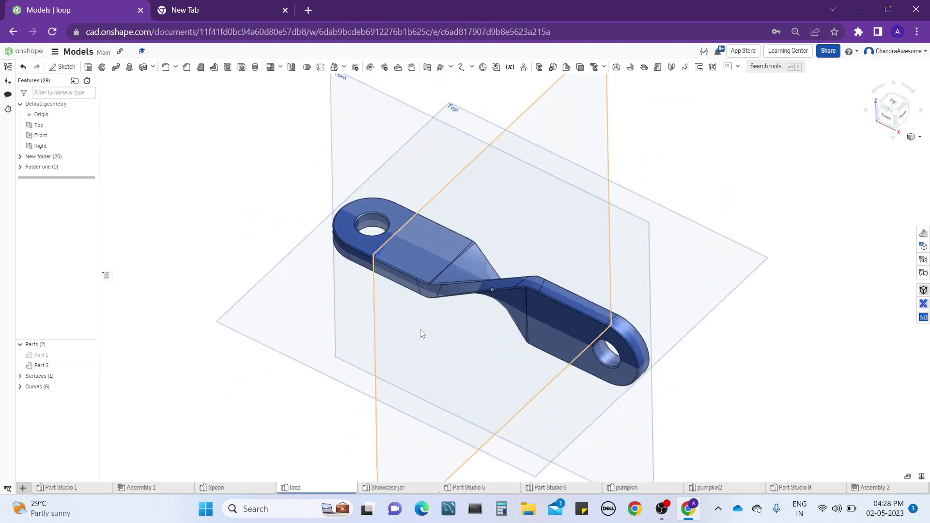
pyautogui.scroll(-1, 420, 330)
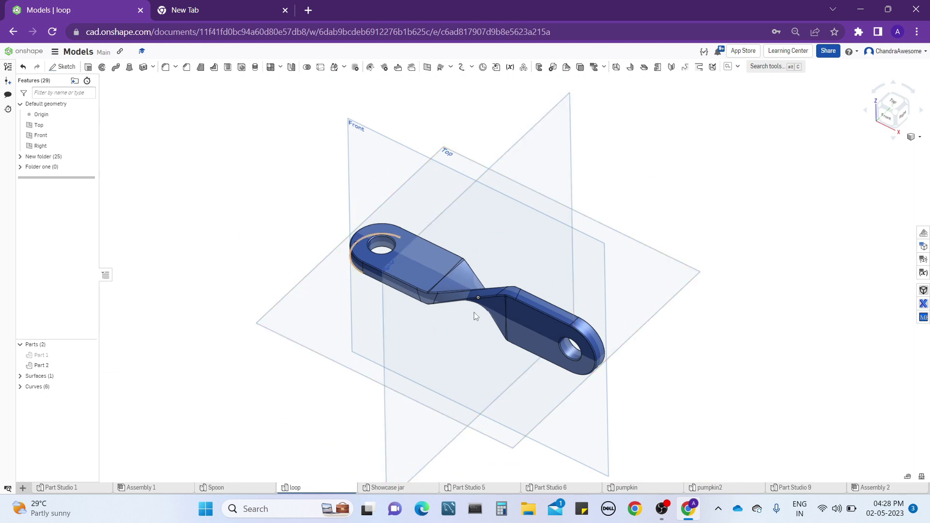
pyautogui.moveTo(475, 312); pyautogui.dragTo(670, 266, button='middle')
pyautogui.moveTo(750, 223)
pyautogui.mouseDown(button='right')
pyautogui.moveTo(756, 208)
pyautogui.moveTo(746, 216)
pyautogui.moveTo(746, 240)
pyautogui.mouseUp(button='right')
pyautogui.scroll(2, 719, 228)
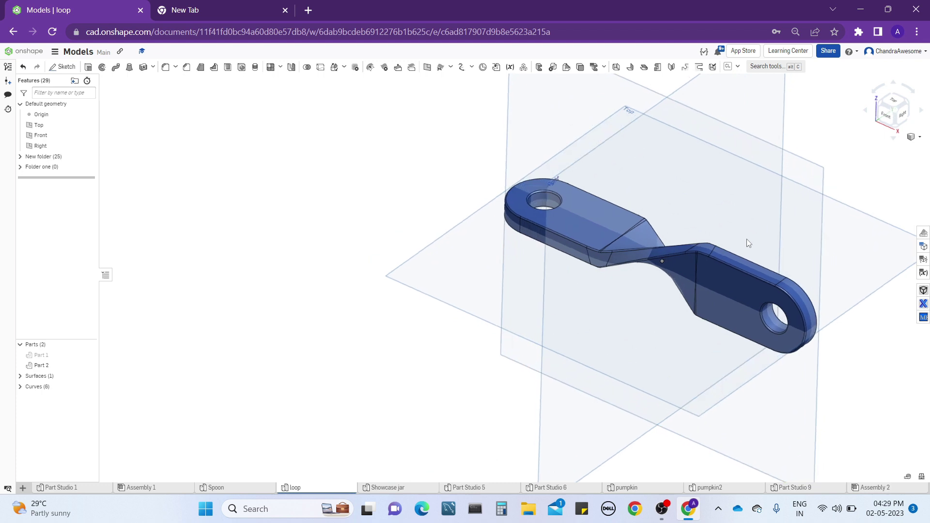
pyautogui.moveTo(746, 239); pyautogui.dragTo(700, 271, button='middle')
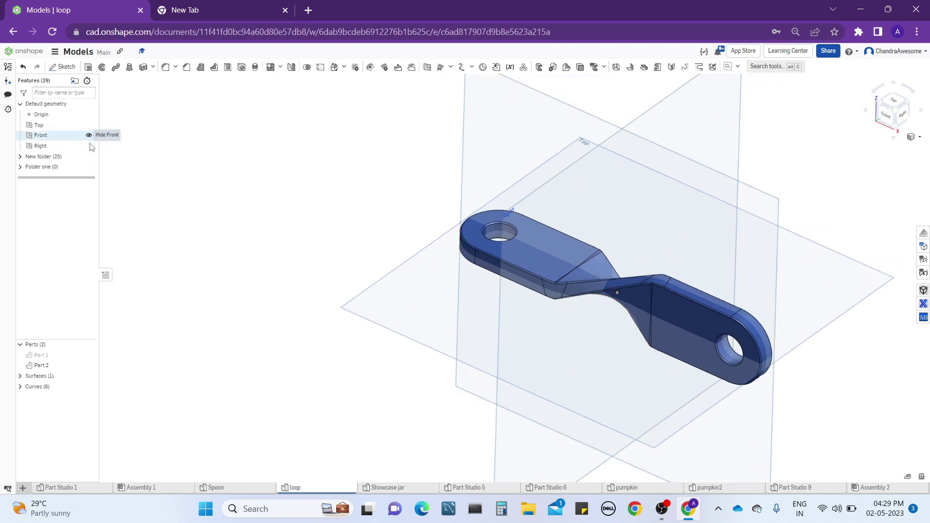
pyautogui.click(89, 136)
pyautogui.click(88, 146)
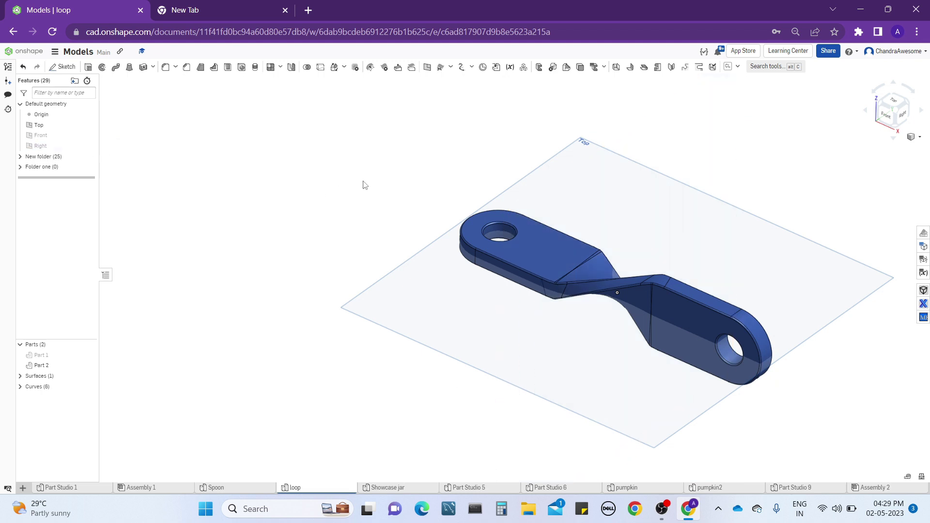
# Start a sketch on the Top plane and draw a rectangle about 1.85 by 0.79 in below the part in top view.
pyautogui.moveTo(362, 182); pyautogui.dragTo(375, 179, button='middle')
pyautogui.moveTo(375, 179); pyautogui.dragTo(379, 183, button='right')
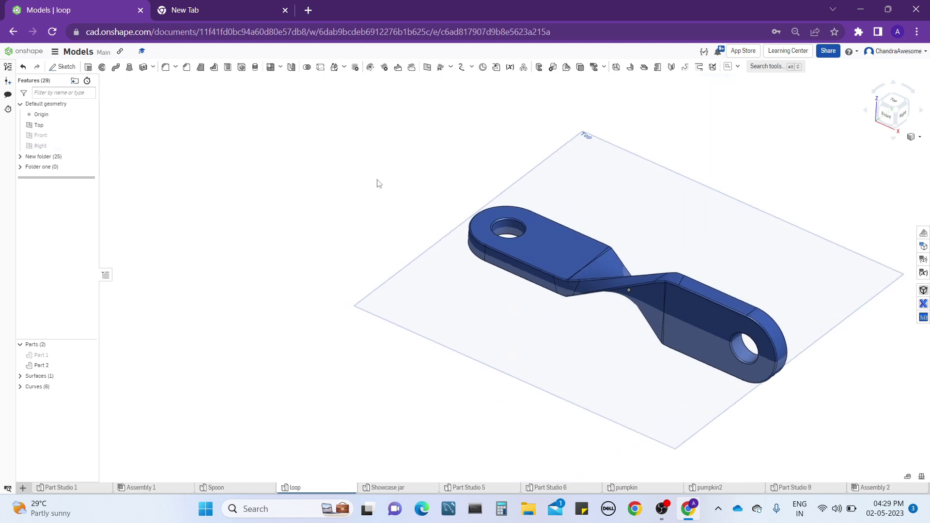
pyautogui.click(397, 282)
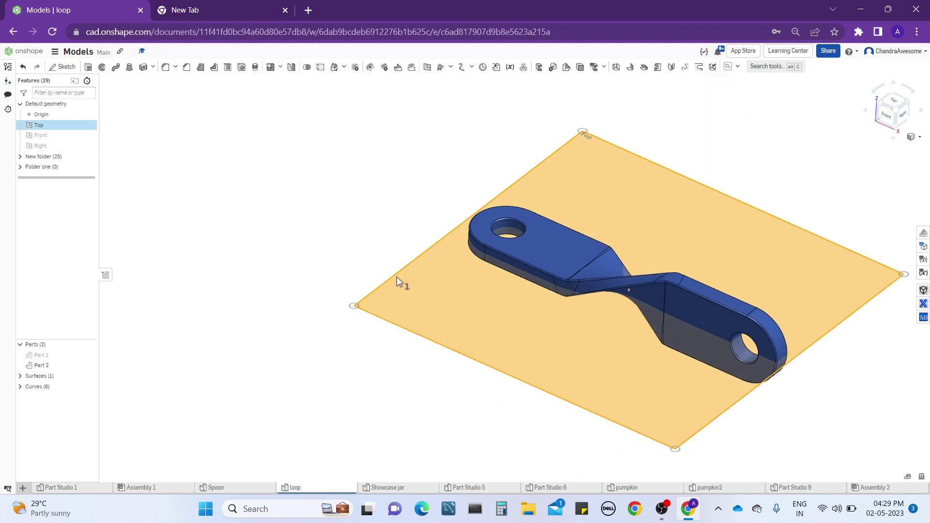
pyautogui.click(63, 67)
pyautogui.moveTo(284, 306); pyautogui.dragTo(300, 280, button='middle')
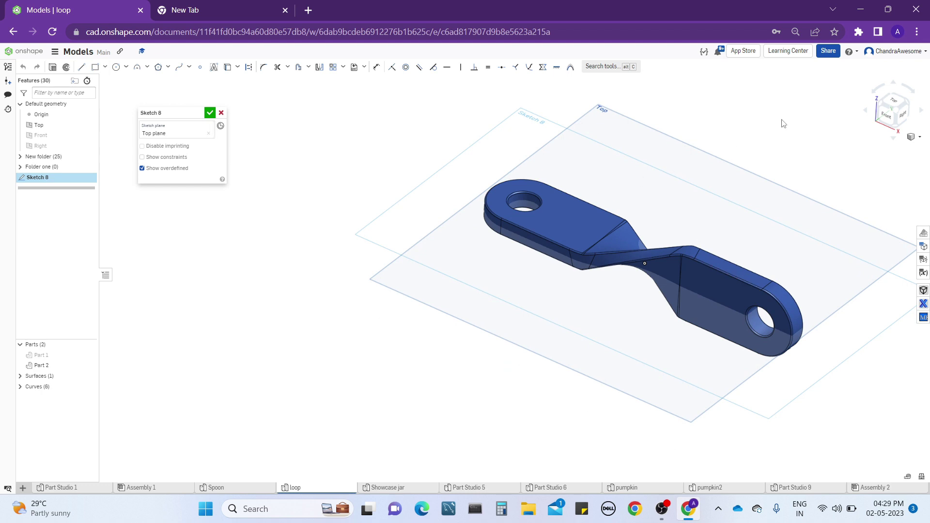
pyautogui.click(899, 102)
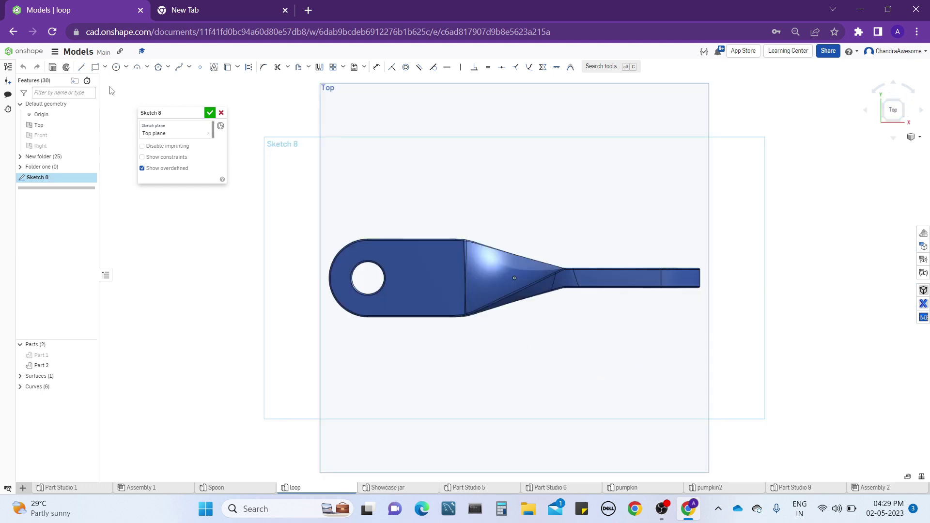
pyautogui.click(95, 67)
pyautogui.moveTo(344, 364)
pyautogui.mouseDown()
pyautogui.moveTo(378, 411)
pyautogui.moveTo(465, 416)
pyautogui.mouseUp()
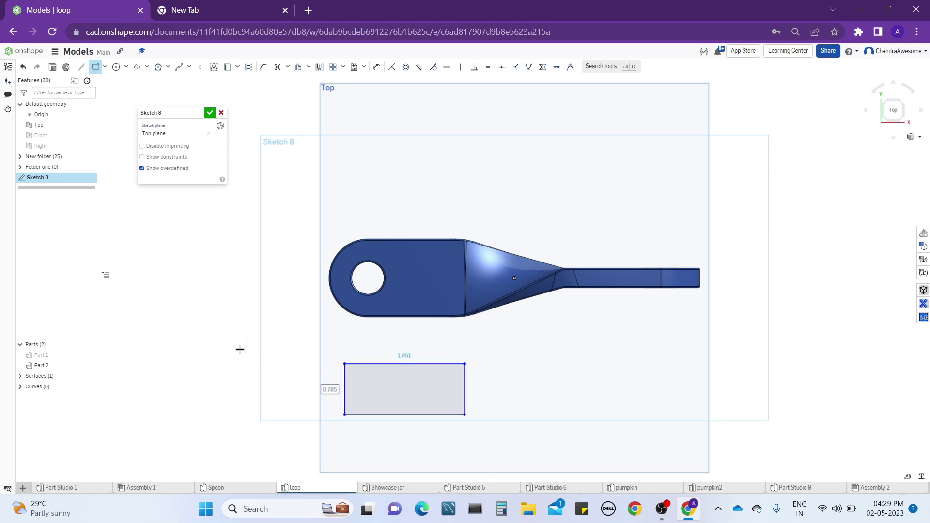
# Draw a circle centred on the midpoint of the rectangle's left edge and passing through its upper-left corner.
pyautogui.click(105, 66)
pyautogui.click(116, 67)
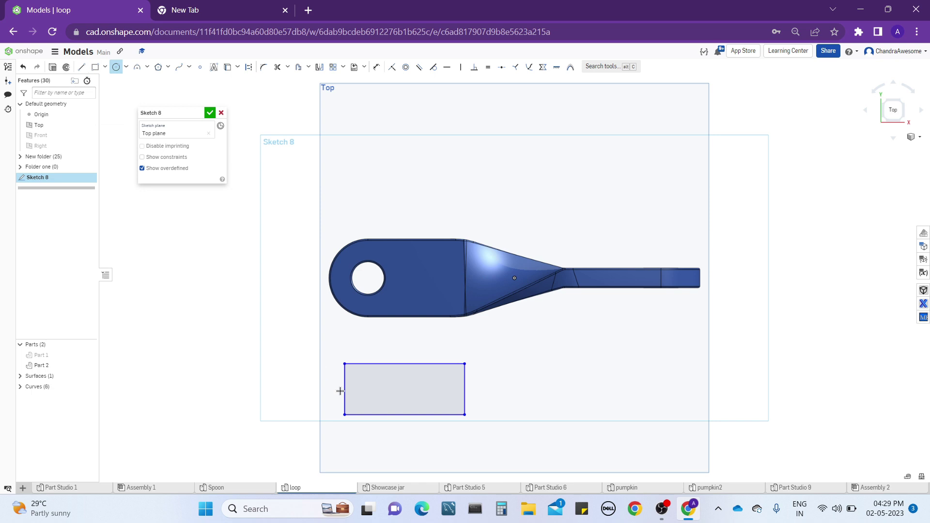
pyautogui.moveTo(344, 389)
pyautogui.mouseDown()
pyautogui.moveTo(344, 411)
pyautogui.moveTo(344, 364)
pyautogui.mouseUp()
pyautogui.press('Escape')
pyautogui.moveTo(371, 399); pyautogui.dragTo(394, 390, button='middle')
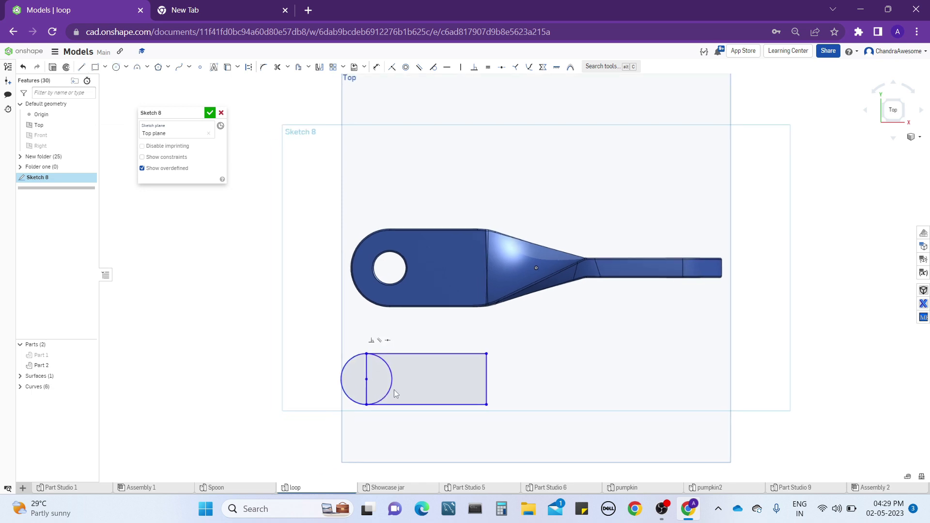
pyautogui.scroll(1, 394, 389)
pyautogui.scroll(-2, 394, 390)
pyautogui.scroll(-5, 394, 390)
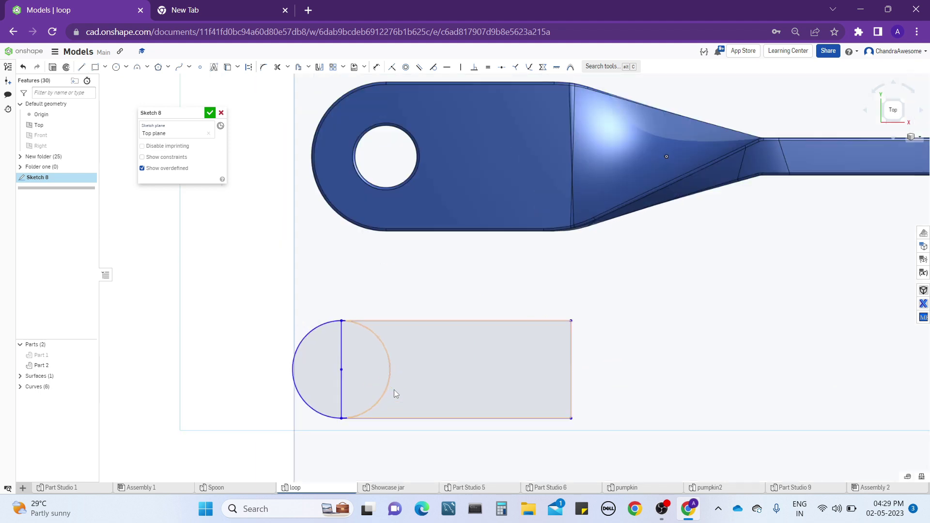
# Add a length dimension to the rectangle's upper edge, trying 4 in and undoing that value.
pyautogui.press('u')
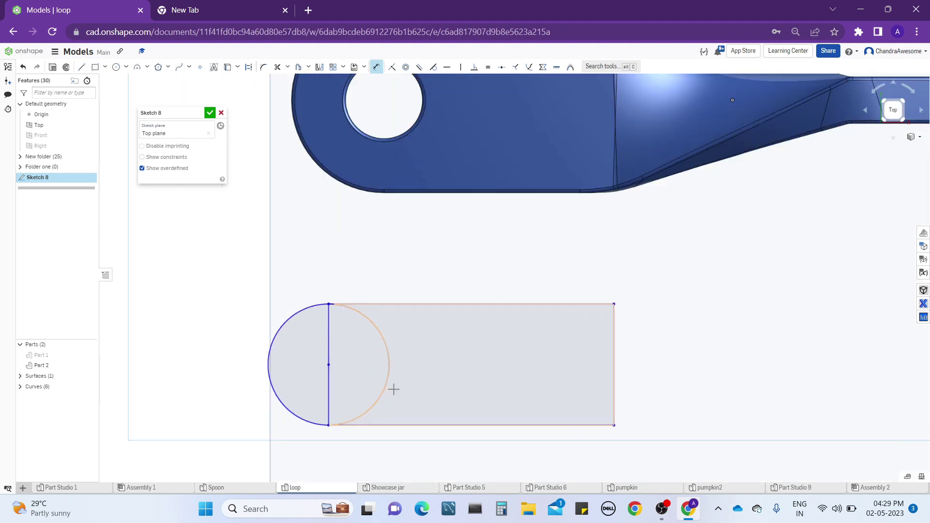
pyautogui.click(386, 306)
pyautogui.click(392, 262)
pyautogui.write('41.5')
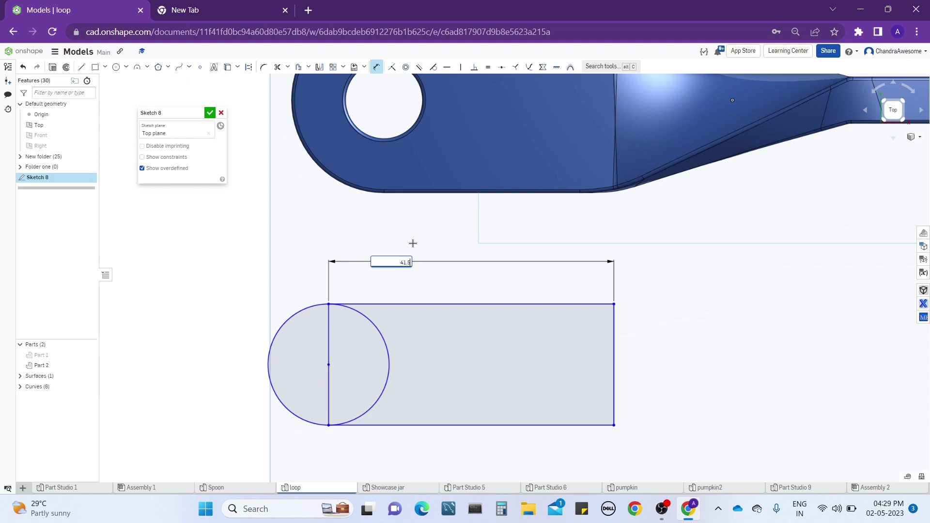
pyautogui.press('Return')
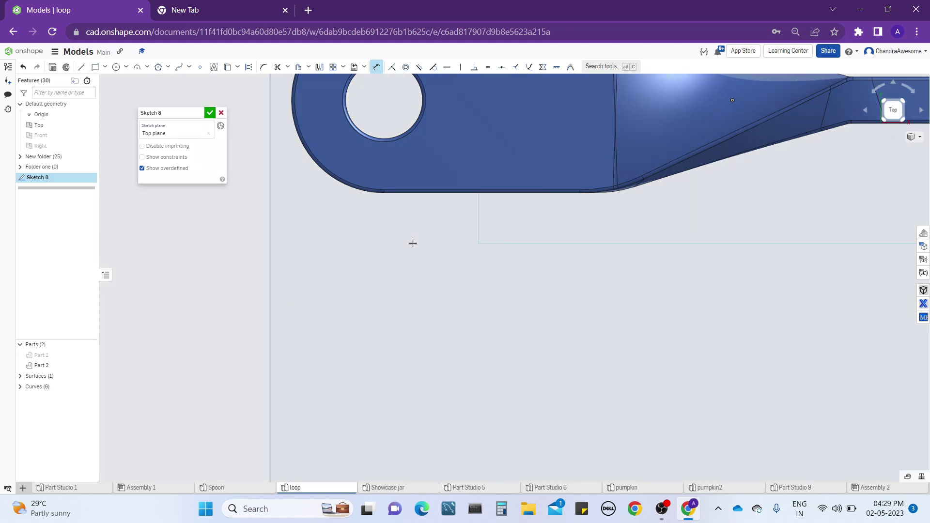
pyautogui.hotkey('ctrl', 'z')
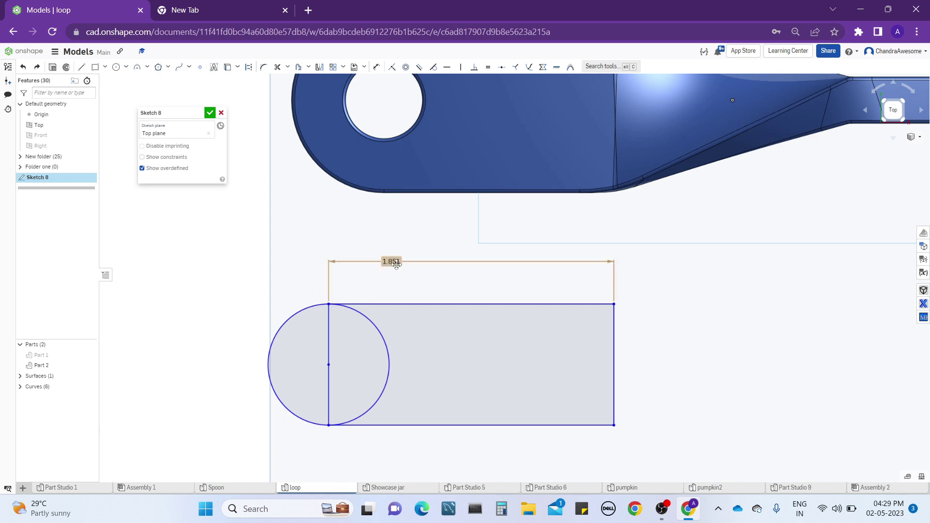
# Try a rectangle length of 0.5 in, followed by 1.5 in.
pyautogui.doubleClick(397, 262)
pyautogui.press('BackSpace')
pyautogui.write('0.5')
pyautogui.press('Return')
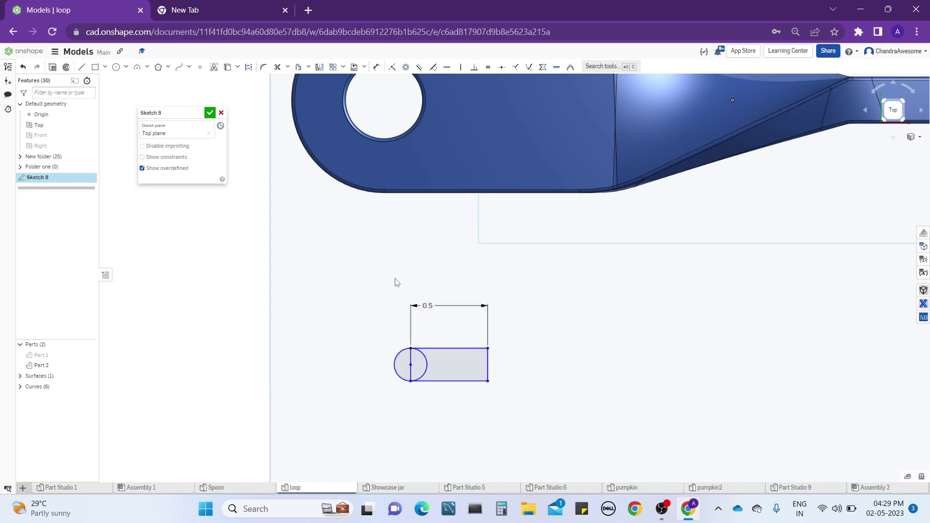
pyautogui.doubleClick(431, 301)
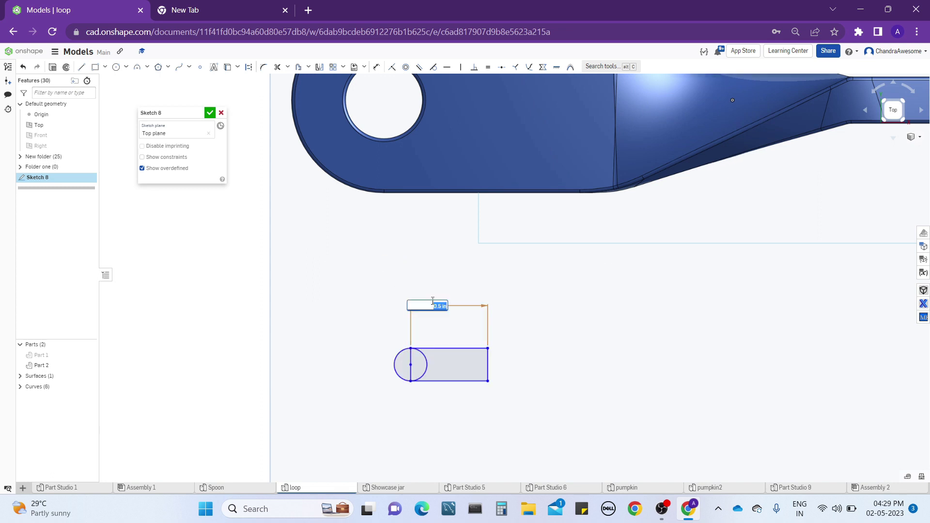
pyautogui.write('2')
pyautogui.press('Return')
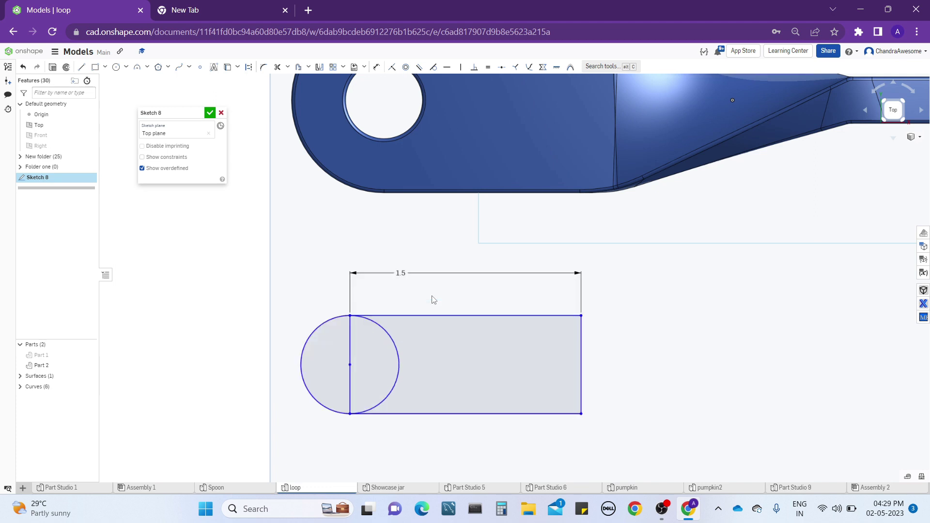
# Dimension the rectangle's right edge as 0.5 in high.
pyautogui.press('d')
pyautogui.press('d')
pyautogui.press('d')
pyautogui.click(307, 334)
pyautogui.press('Escape')
pyautogui.press('d')
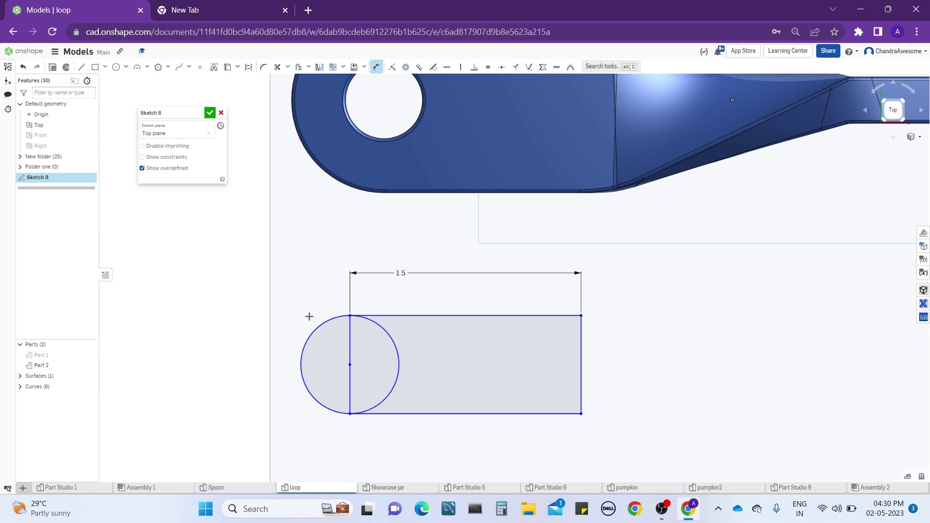
pyautogui.click(581, 340)
pyautogui.click(612, 324)
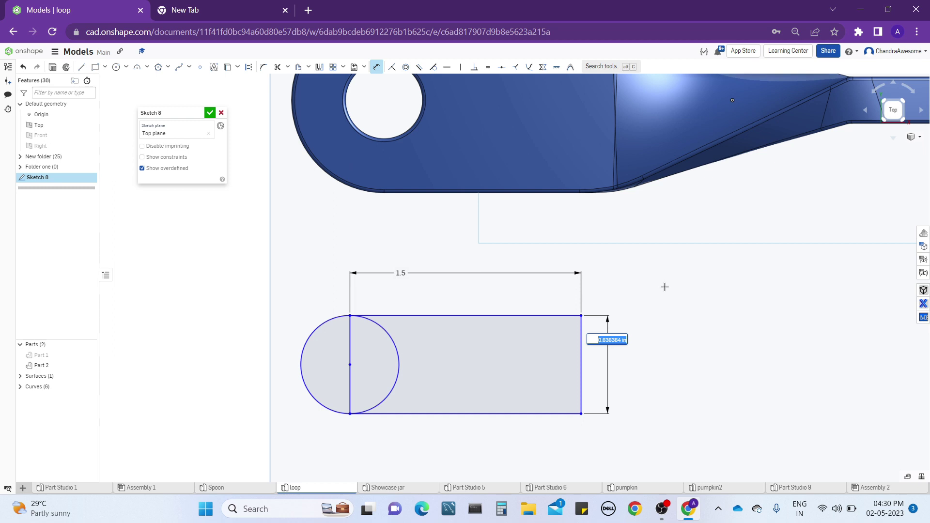
pyautogui.write('0.5')
pyautogui.press('Return')
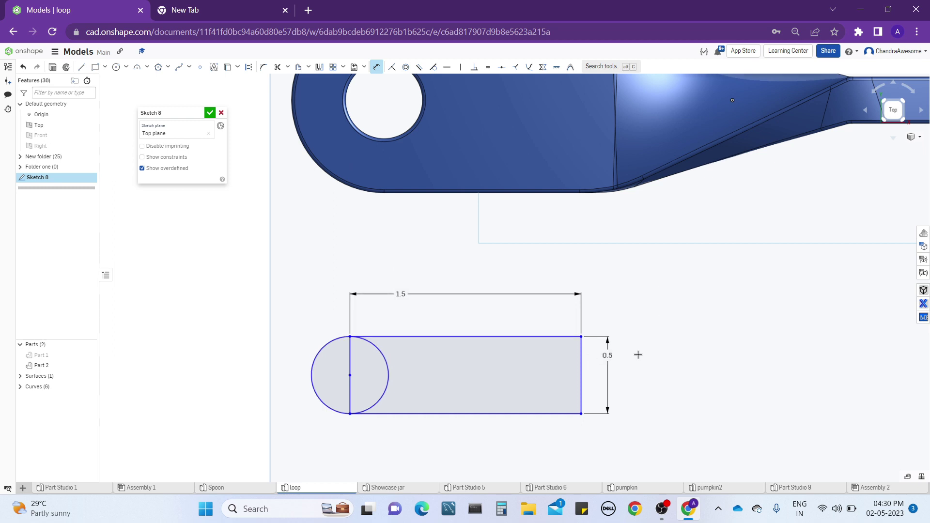
# Set the rectangle's height to 0.6 in and its length to 1 in.
pyautogui.doubleClick(609, 356)
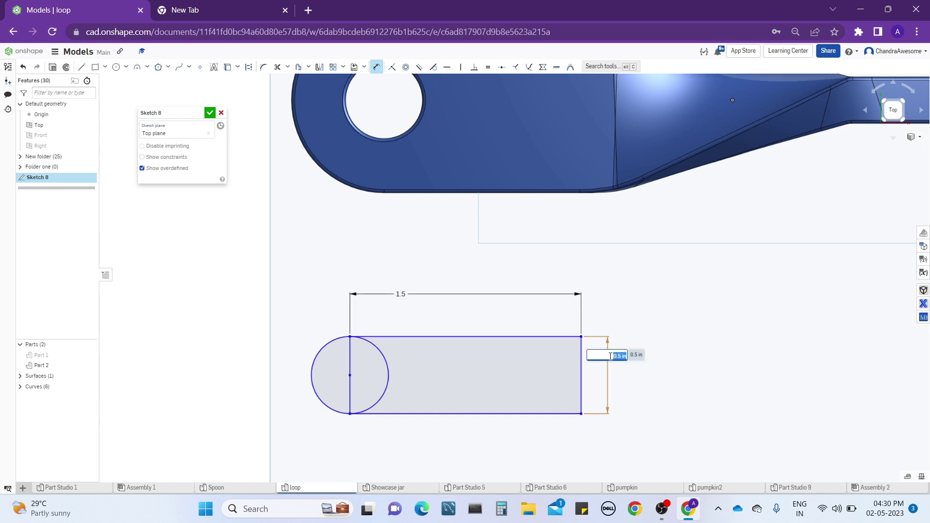
pyautogui.press('Return')
pyautogui.doubleClick(406, 279)
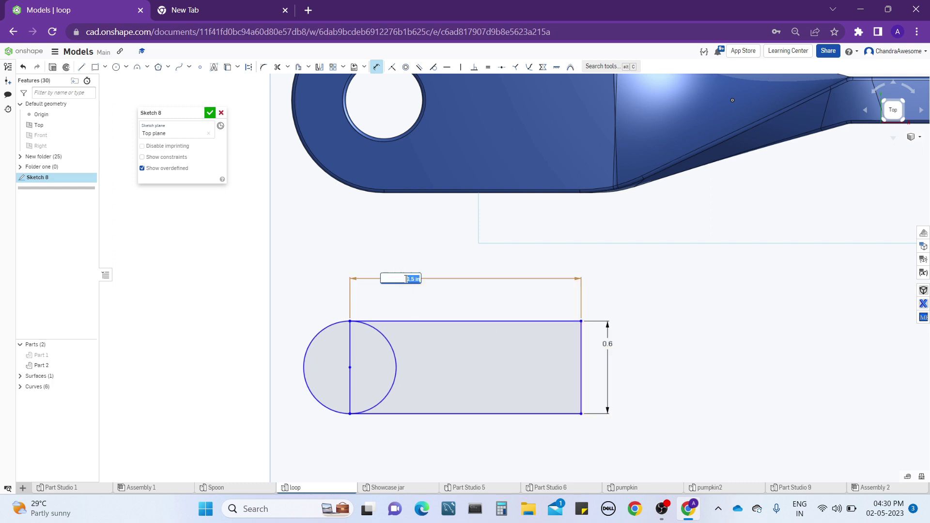
pyautogui.write('1')
pyautogui.press('Return')
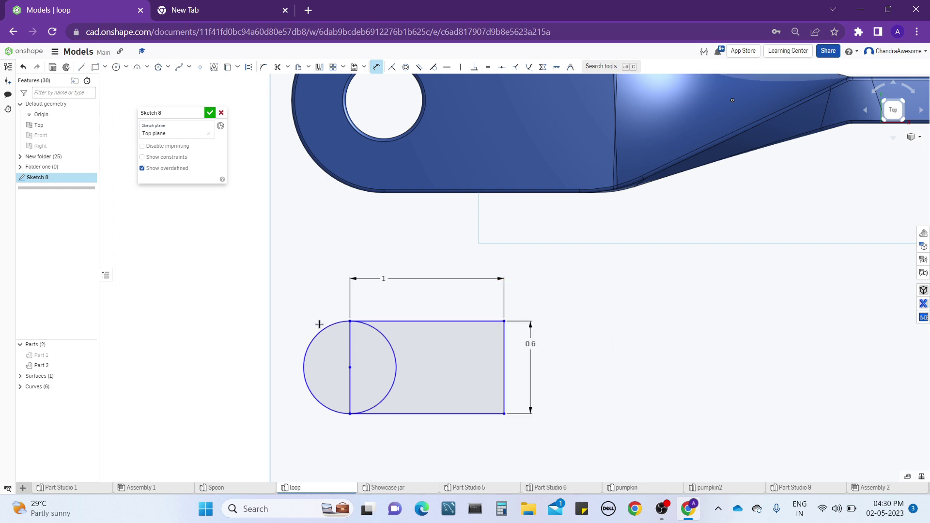
# Offset the circle inward by 0.15 in to form the concentric hole outline.
pyautogui.press('c')
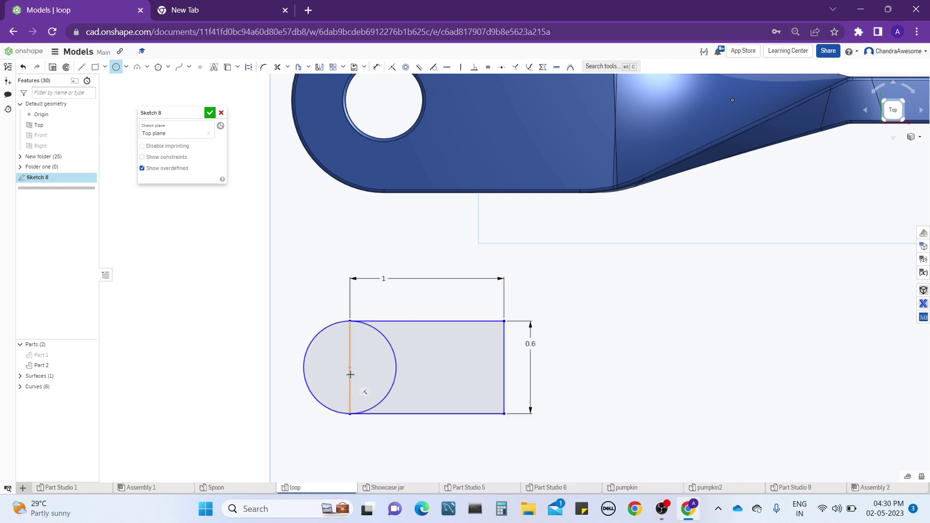
pyautogui.click(298, 67)
pyautogui.click(313, 334)
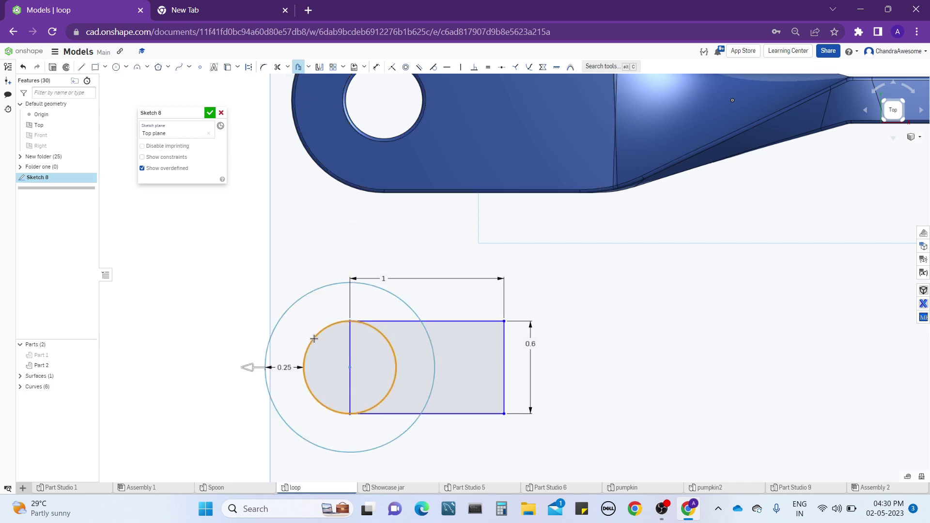
pyautogui.moveTo(257, 372); pyautogui.dragTo(317, 381)
pyautogui.click(297, 405)
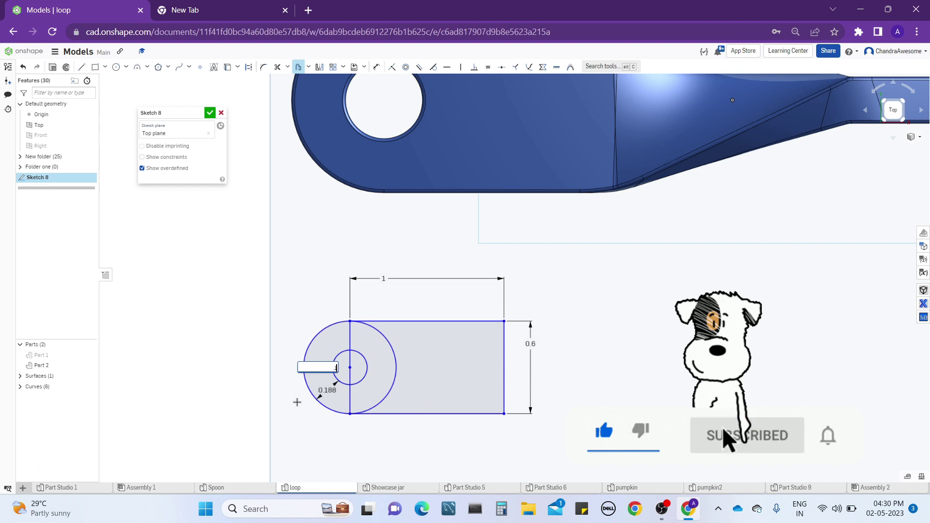
pyautogui.write('0.15')
pyautogui.press('Return')
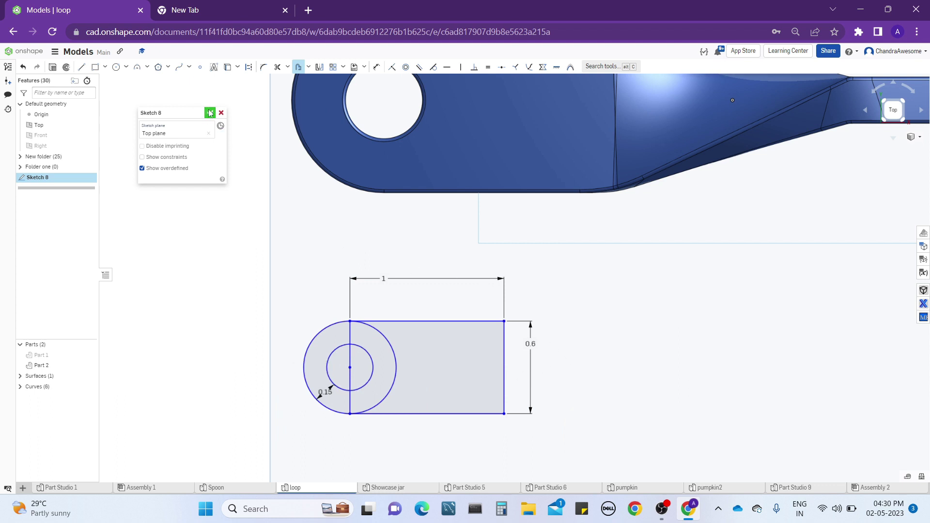
# Draw a short horizontal line beside the rectangle's free end, level with the circle's centre, and finish the sketch.
pyautogui.click(81, 67)
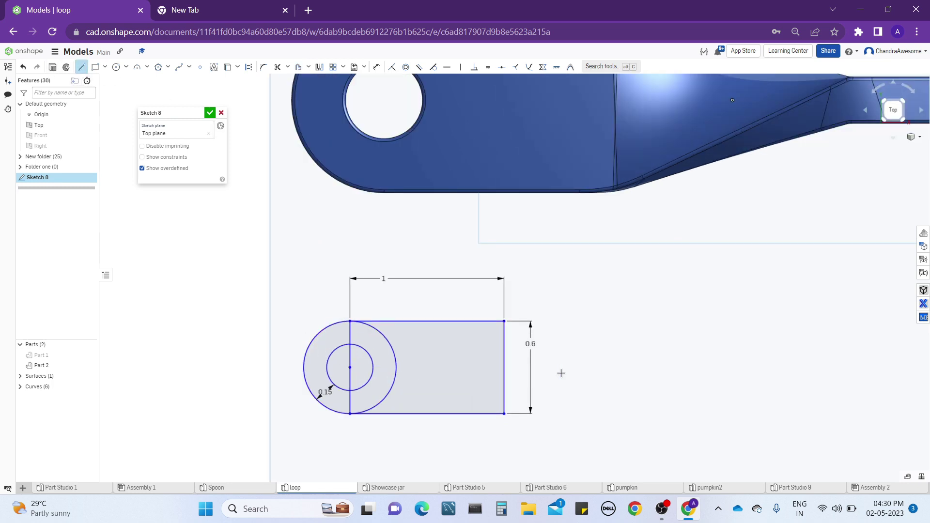
pyautogui.moveTo(703, 367); pyautogui.dragTo(523, 326, button='middle')
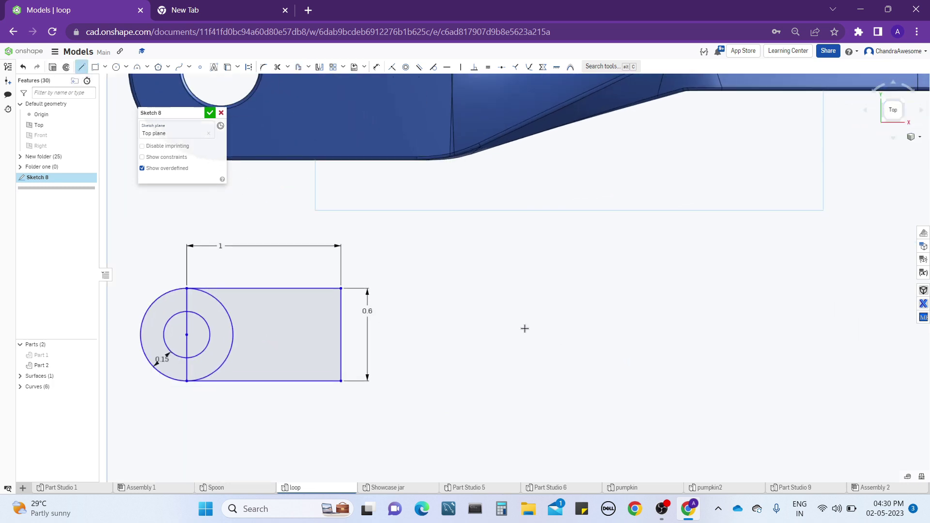
pyautogui.click(489, 329)
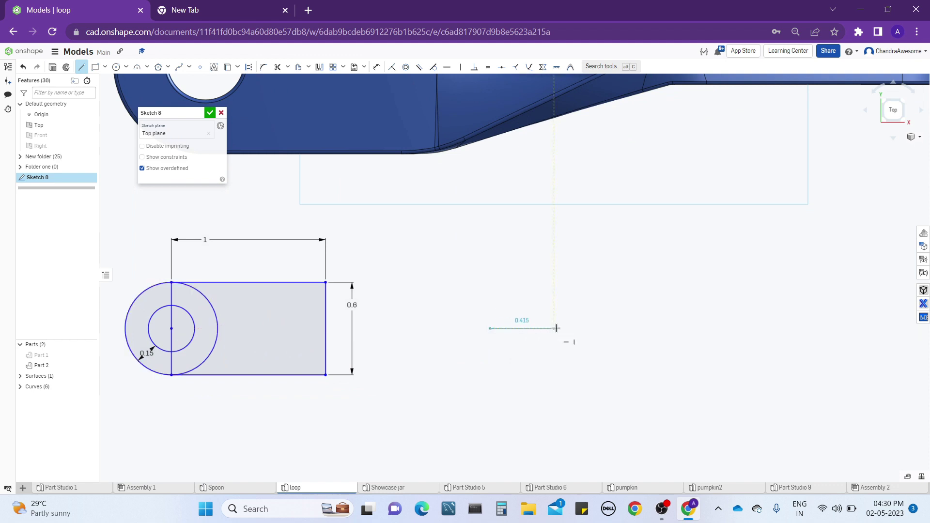
pyautogui.click(556, 329)
pyautogui.press('Escape')
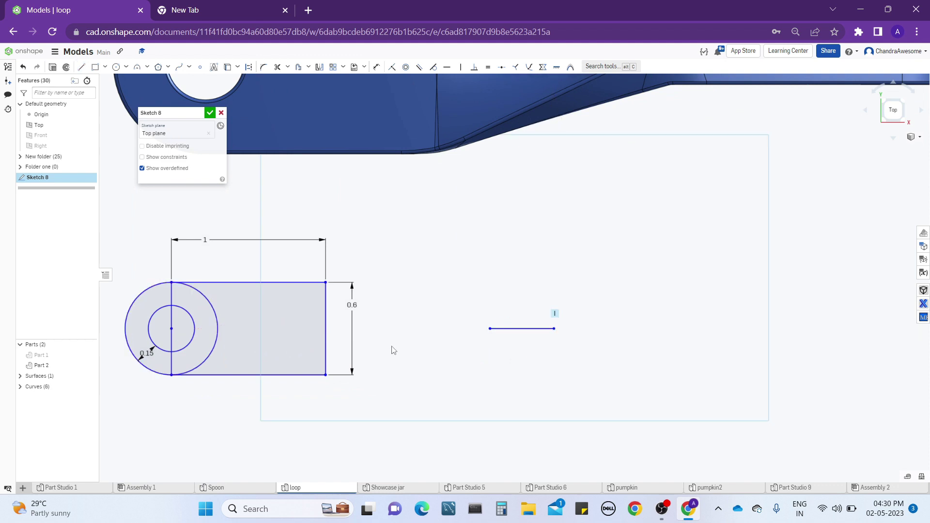
pyautogui.moveTo(393, 350); pyautogui.dragTo(468, 339, button='middle')
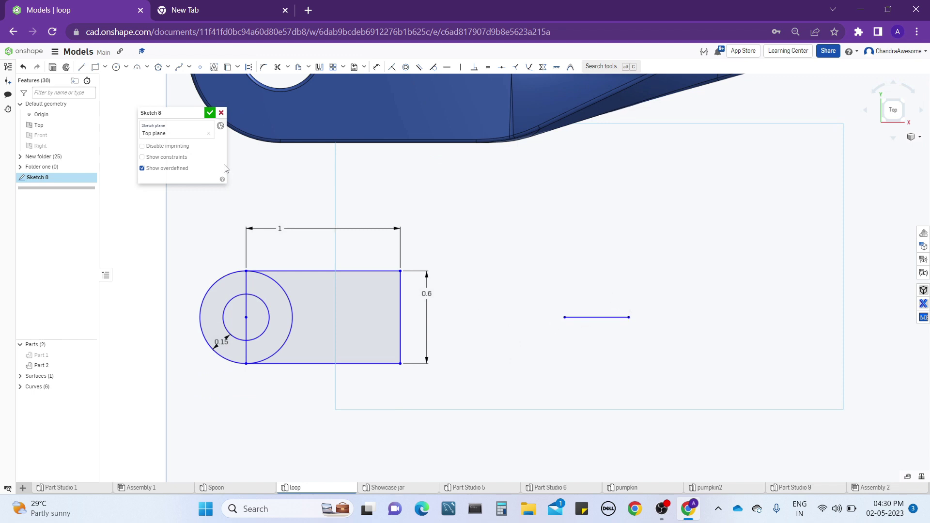
pyautogui.click(211, 114)
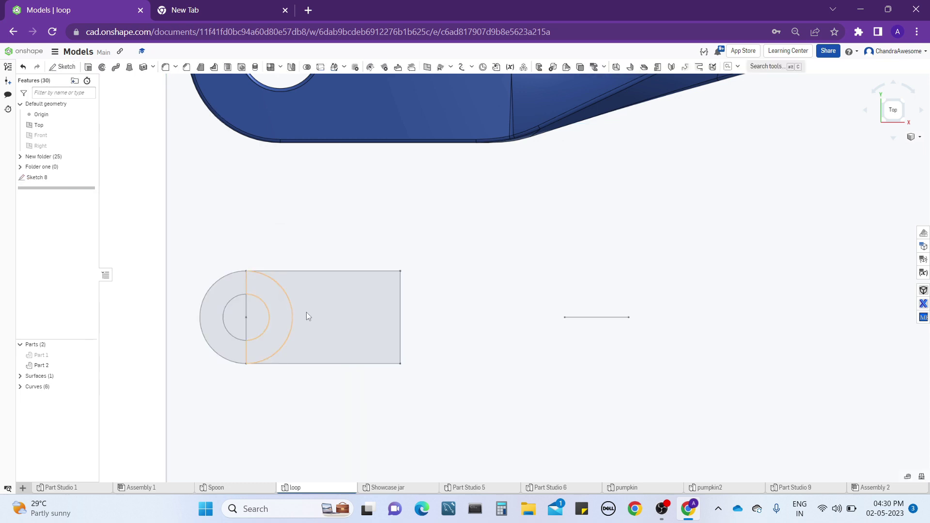
# Extrude the rectangle and ring regions symmetrically as a new solid 0.2 in deep, leaving the inner circle open.
pyautogui.moveTo(306, 312)
pyautogui.mouseDown(button='right')
pyautogui.moveTo(353, 284)
pyautogui.moveTo(354, 252)
pyautogui.moveTo(336, 272)
pyautogui.moveTo(347, 247)
pyautogui.moveTo(339, 254)
pyautogui.moveTo(362, 257)
pyautogui.moveTo(349, 265)
pyautogui.mouseUp(button='right')
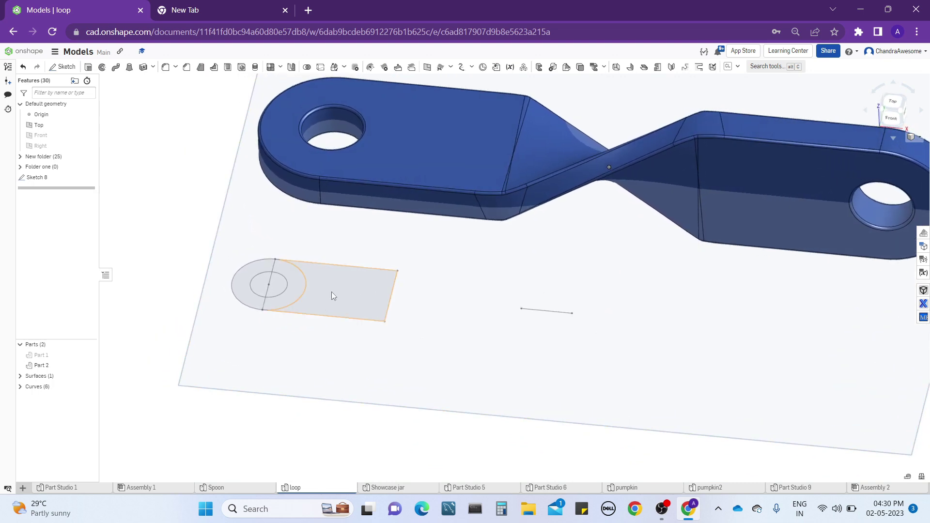
pyautogui.click(332, 296)
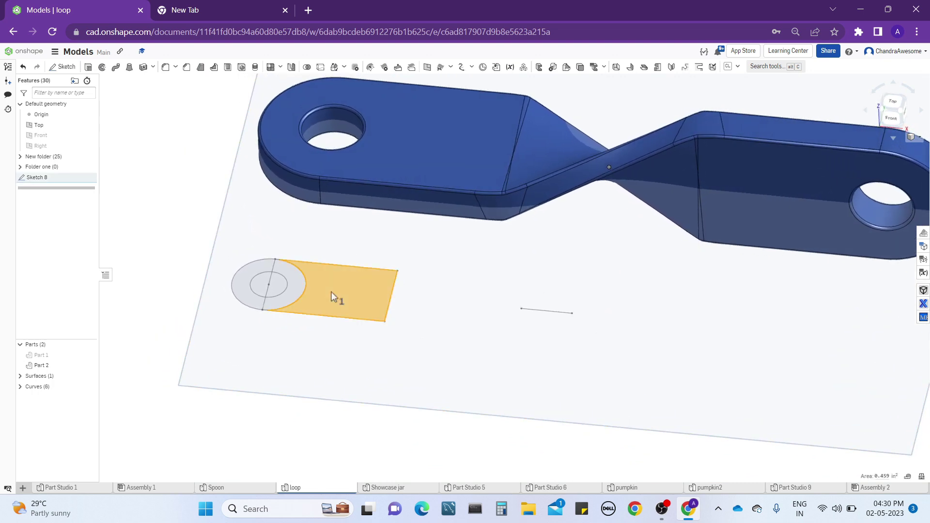
pyautogui.click(245, 282)
pyautogui.click(292, 273)
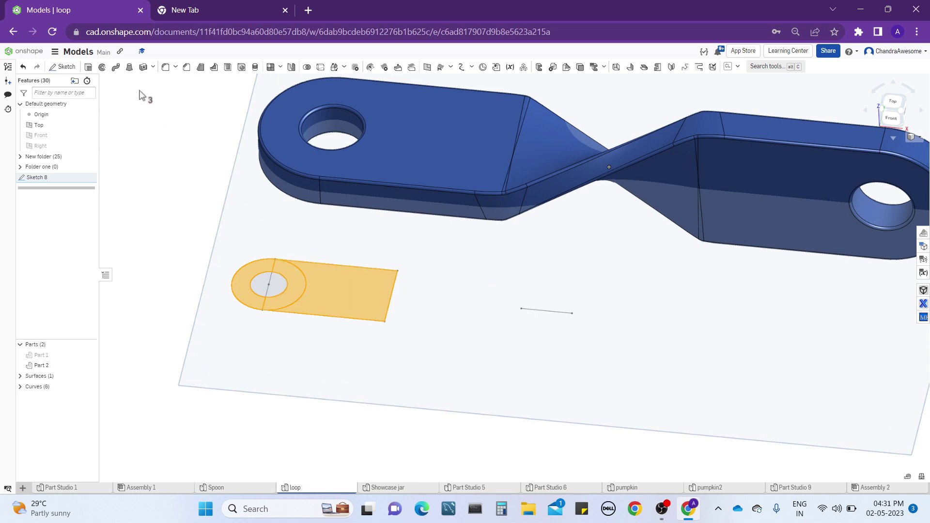
pyautogui.click(89, 67)
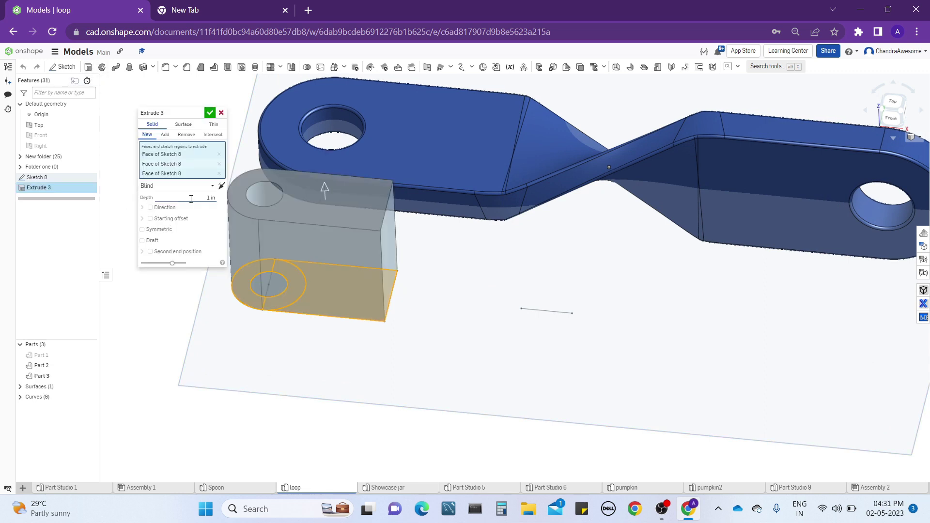
pyautogui.click(146, 231)
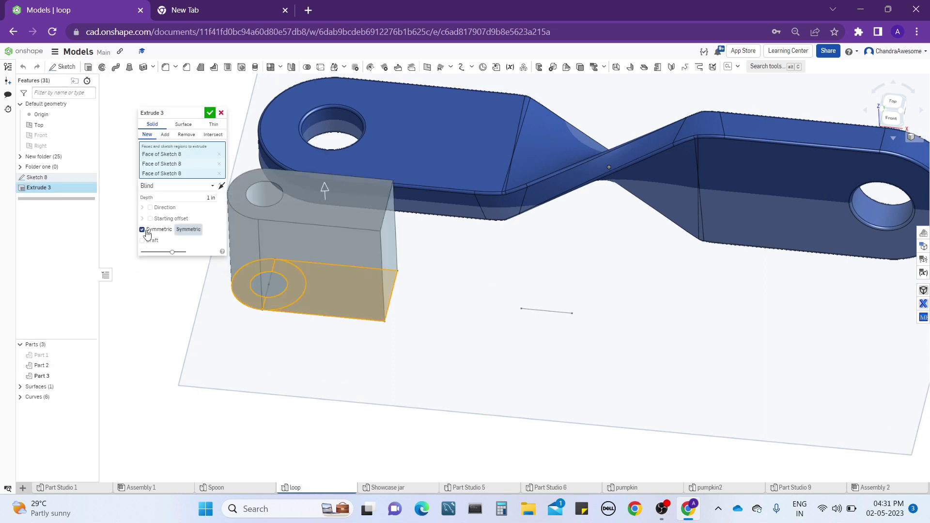
pyautogui.click(198, 197)
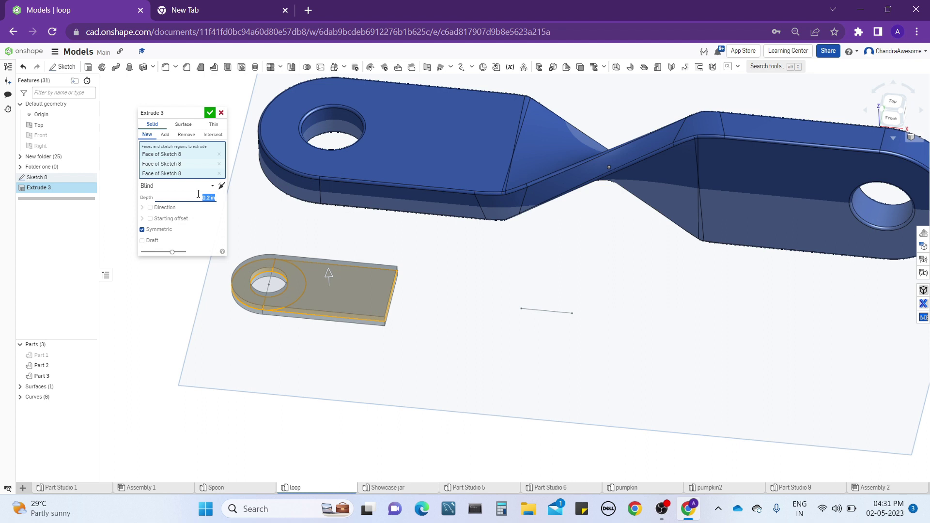
pyautogui.moveTo(315, 246)
pyautogui.mouseDown(button='right')
pyautogui.moveTo(316, 217)
pyautogui.moveTo(316, 236)
pyautogui.mouseUp(button='right')
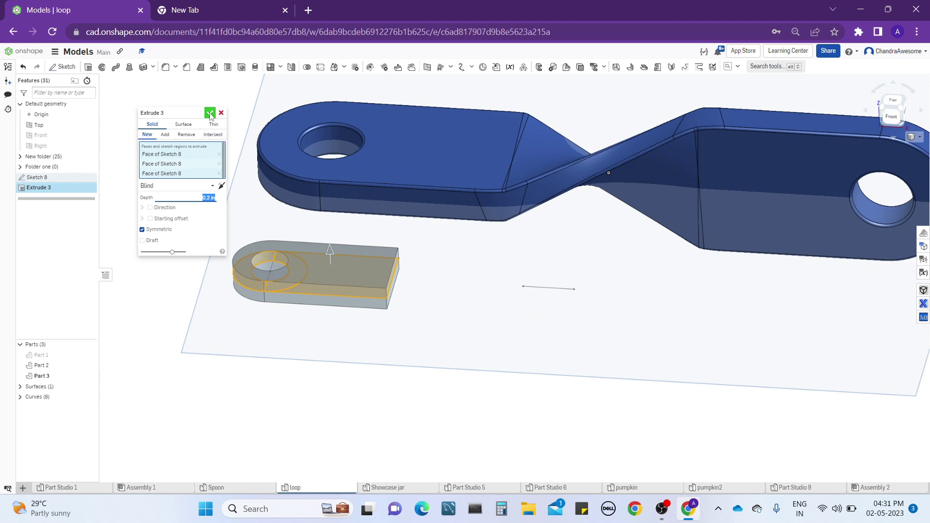
pyautogui.click(209, 113)
# Show the Right plane alongside the new end piece.
pyautogui.moveTo(248, 241); pyautogui.dragTo(395, 304, button='right')
pyautogui.scroll(5, 395, 303)
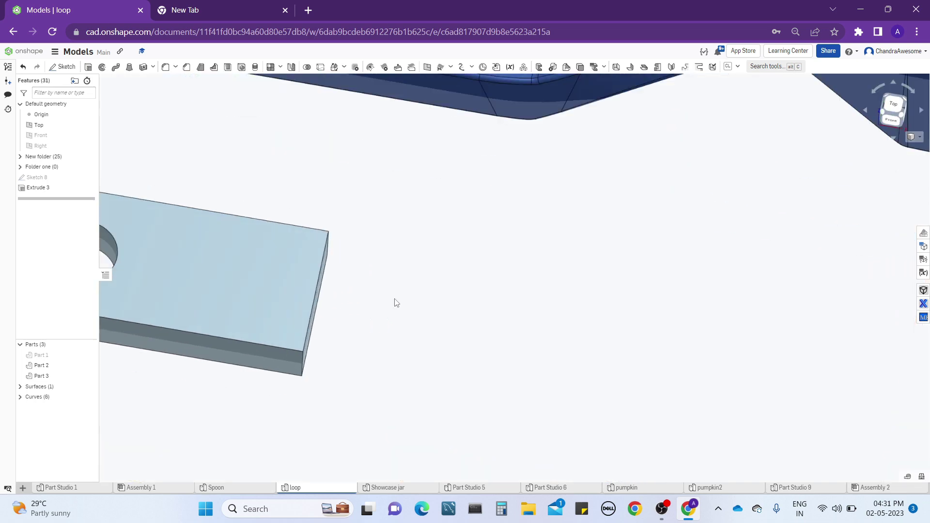
pyautogui.scroll(-6, 395, 303)
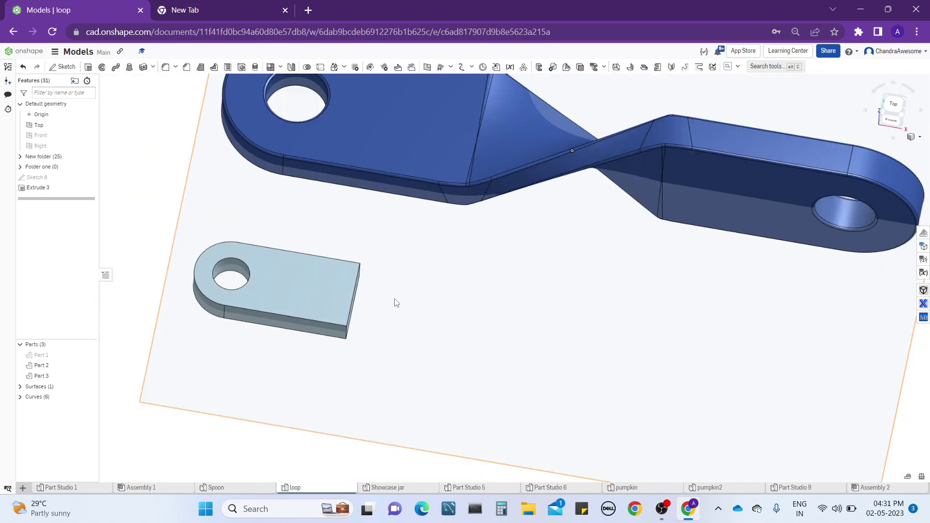
pyautogui.moveTo(394, 304); pyautogui.dragTo(432, 310, button='right')
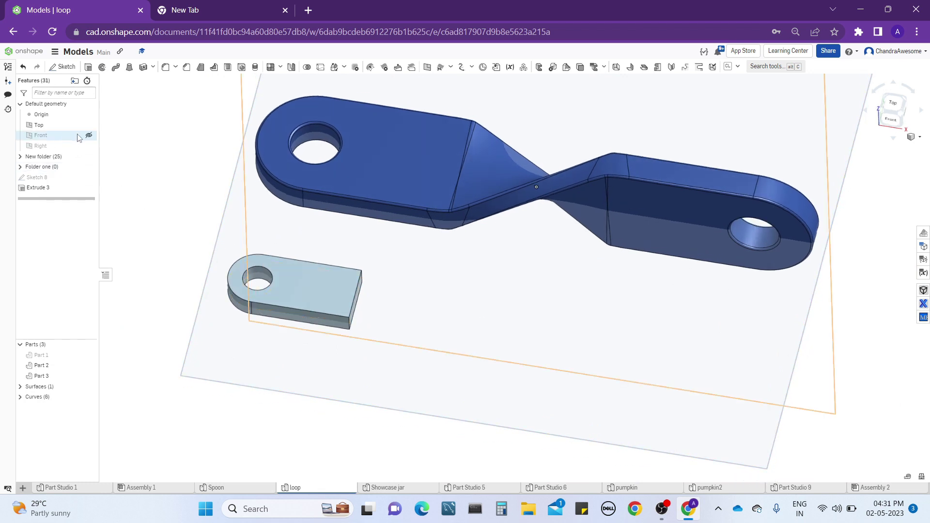
pyautogui.click(89, 146)
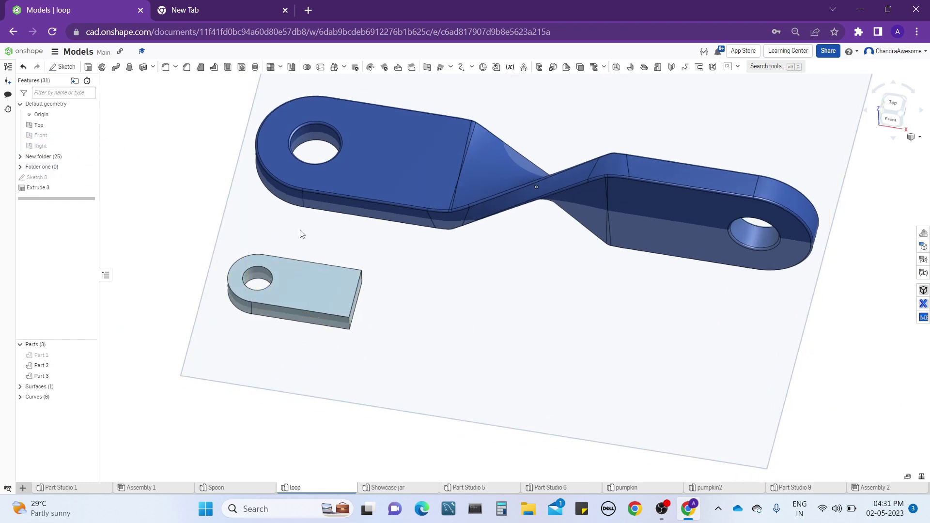
pyautogui.moveTo(301, 233); pyautogui.dragTo(433, 286, button='right')
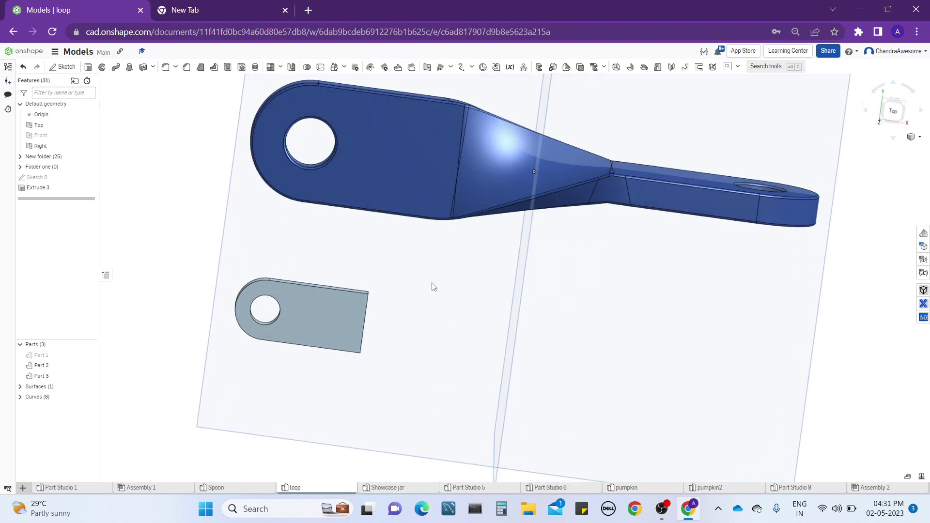
# Edit Sketch 8 to move the end profile closer to the short line and the Right plane.
pyautogui.rightClick(322, 319)
pyautogui.click(121, 203)
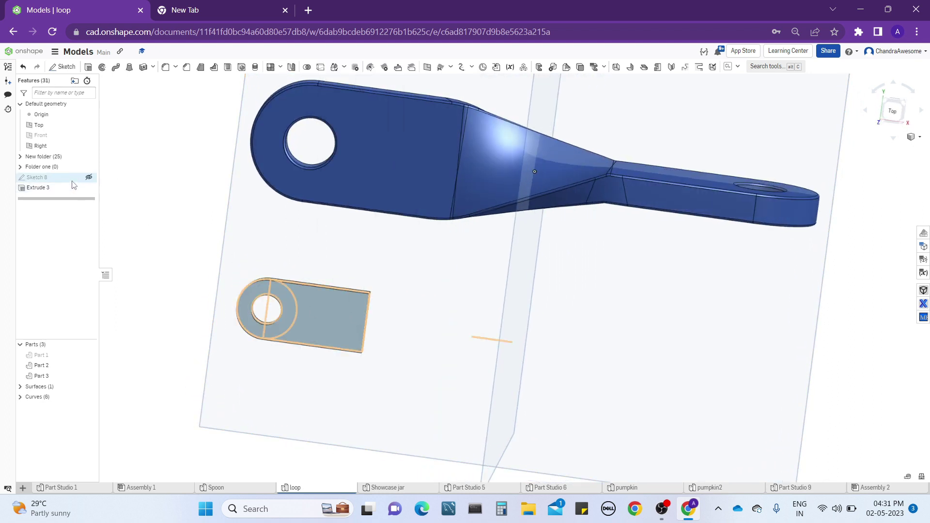
pyautogui.rightClick(79, 180)
pyautogui.click(108, 203)
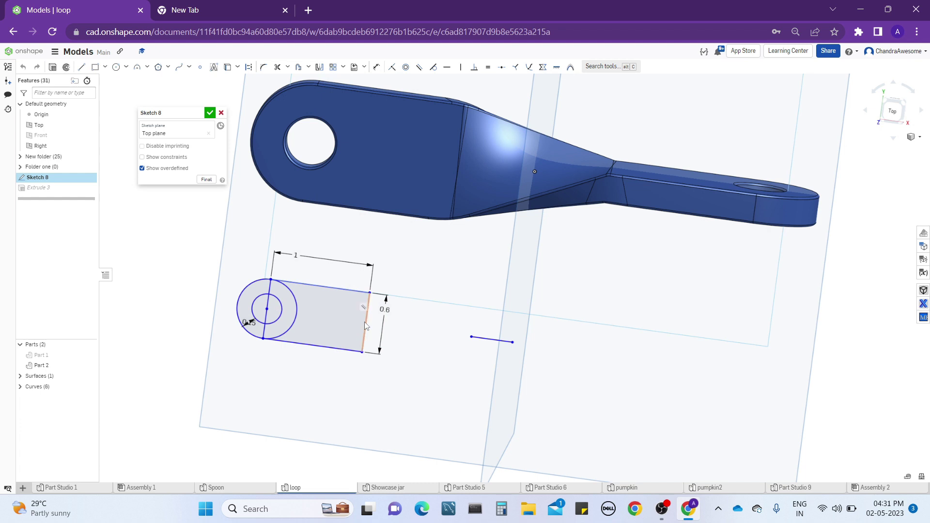
pyautogui.moveTo(366, 326); pyautogui.dragTo(449, 339)
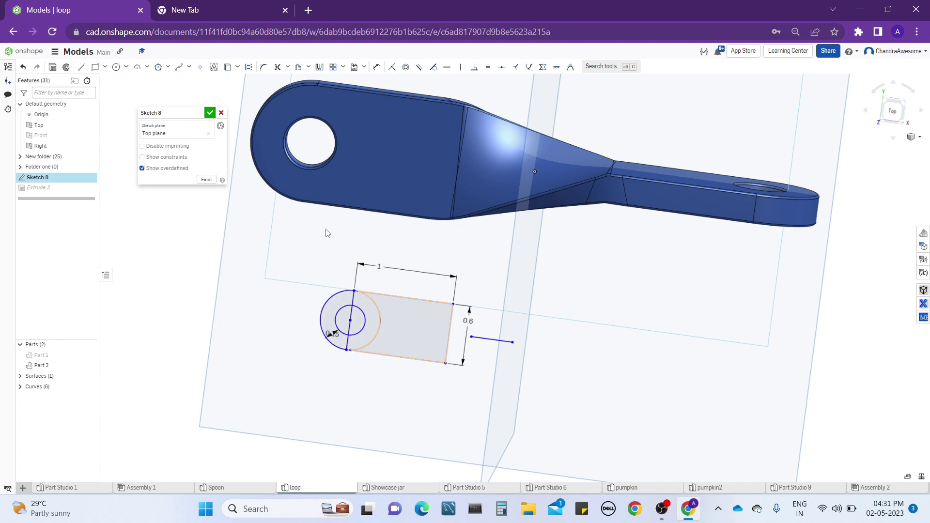
pyautogui.click(210, 112)
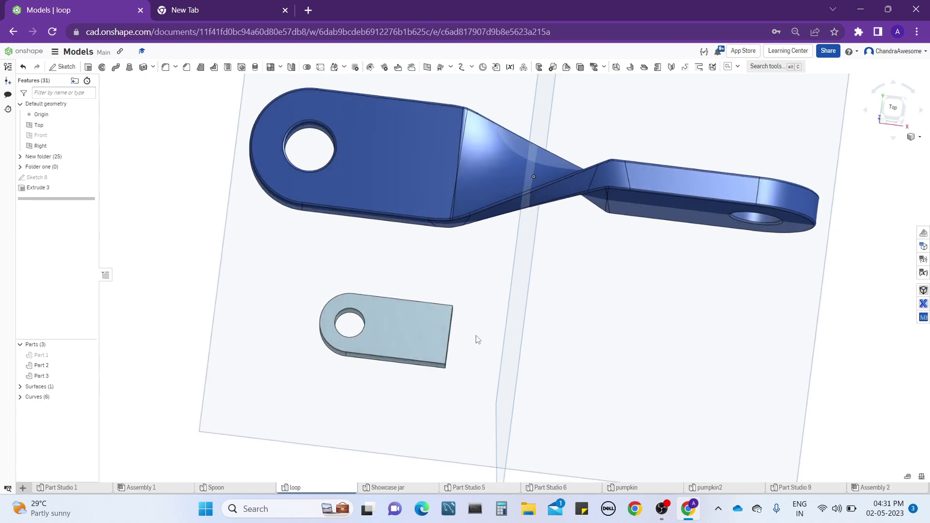
# Mirror the extruded end piece across the Right plane as a new part.
pyautogui.moveTo(478, 339); pyautogui.dragTo(476, 306, button='right')
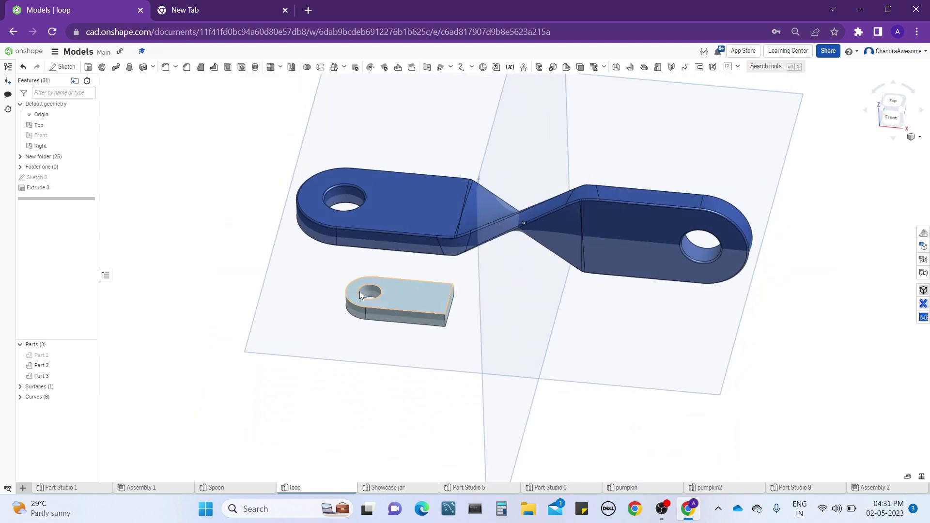
pyautogui.scroll(3, 209, 219)
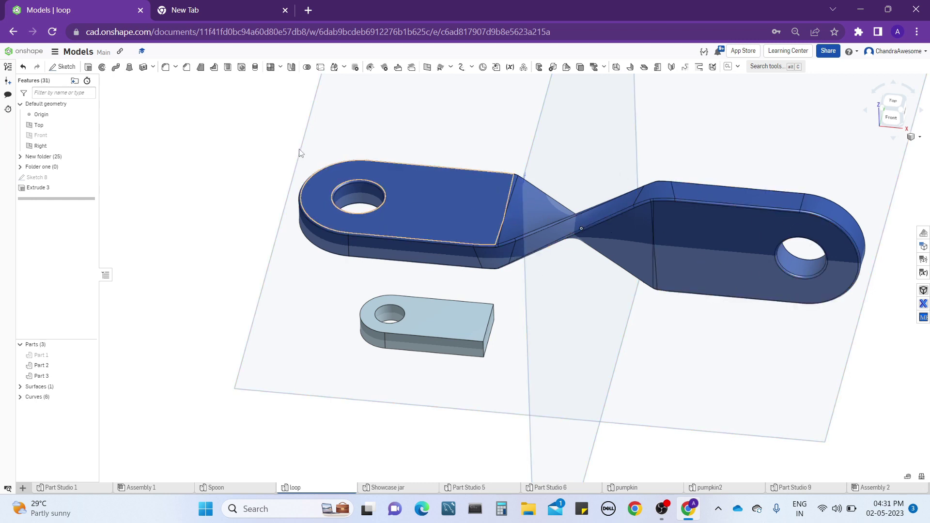
pyautogui.click(292, 67)
pyautogui.click(443, 303)
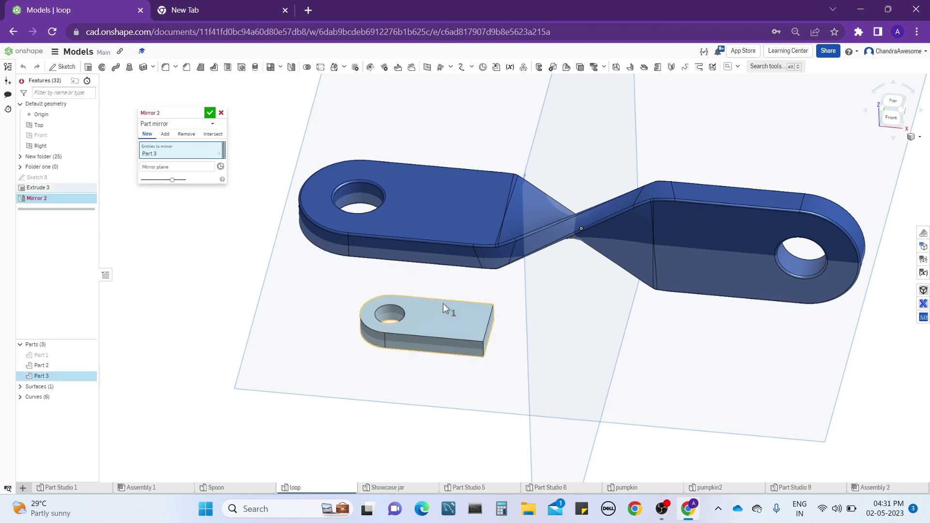
pyautogui.click(178, 169)
pyautogui.click(548, 478)
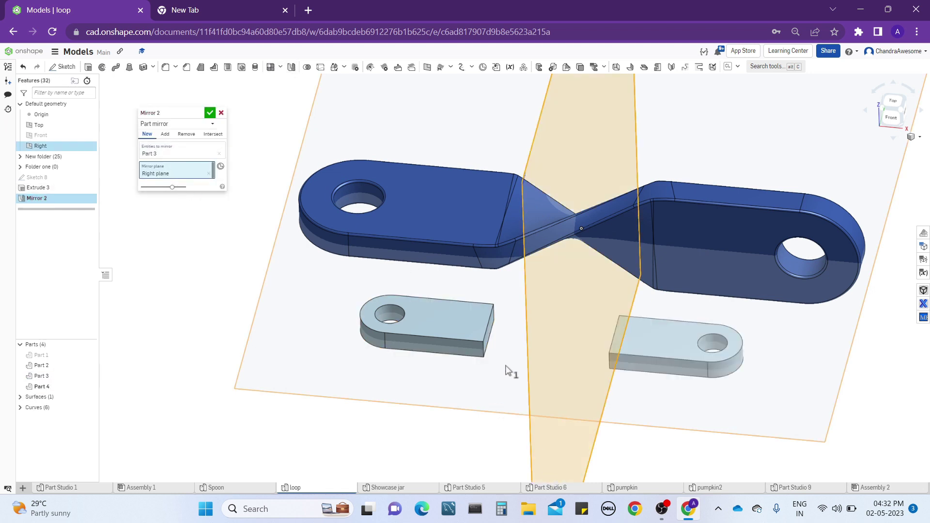
pyautogui.moveTo(507, 371); pyautogui.dragTo(515, 374, button='right')
pyautogui.click(210, 113)
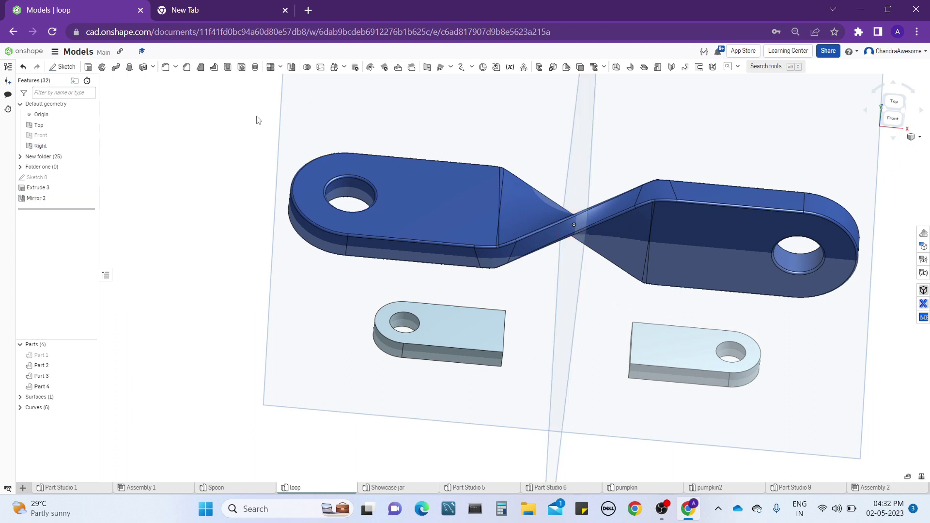
# Rotate the mirrored end piece 90 degrees about the short line of Sketch 8, and hide the sketch again.
pyautogui.click(334, 68)
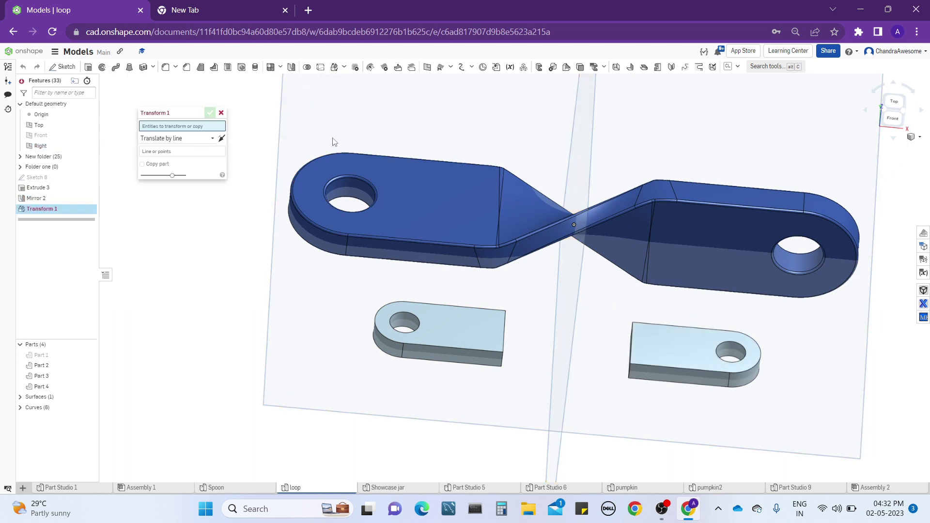
pyautogui.click(696, 363)
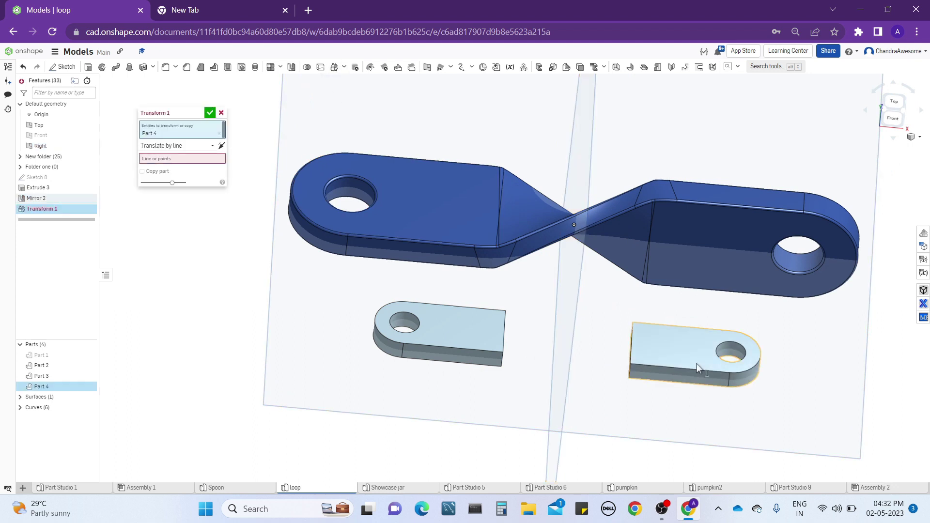
pyautogui.click(181, 146)
pyautogui.click(183, 205)
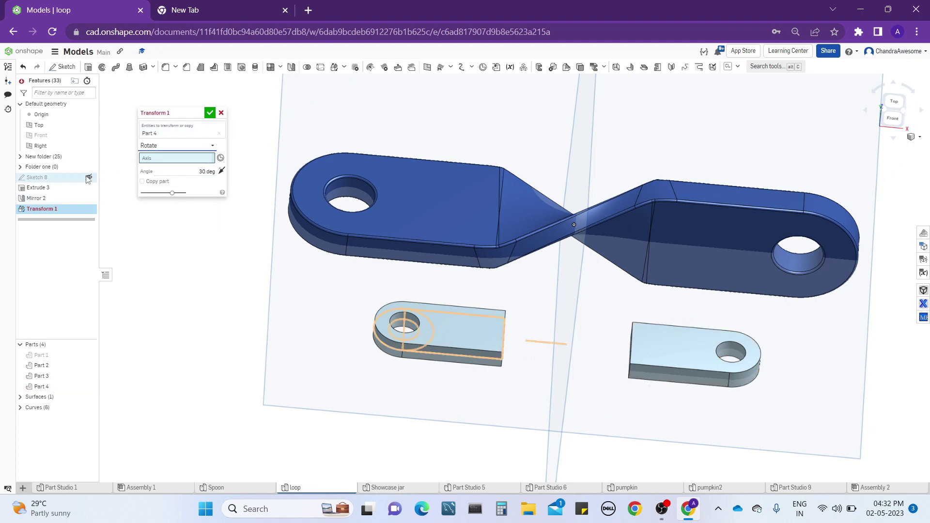
pyautogui.click(89, 178)
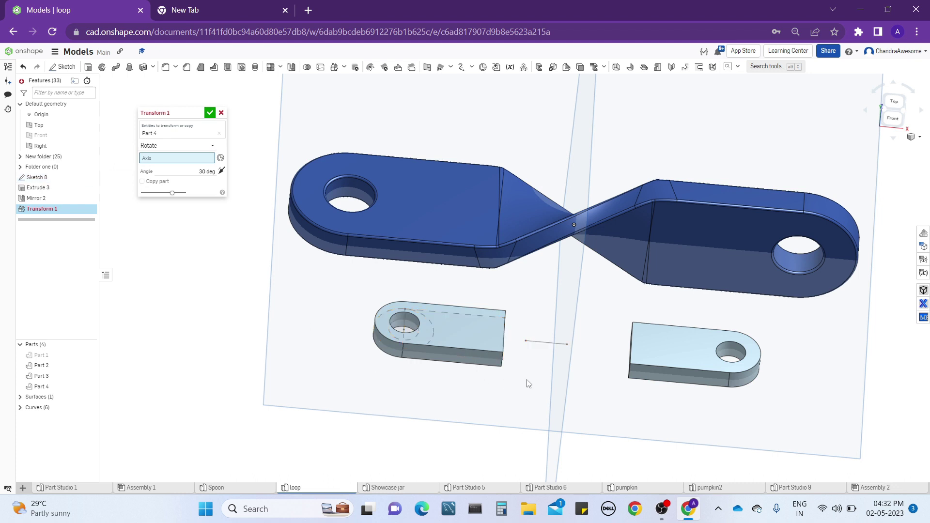
pyautogui.moveTo(544, 346)
pyautogui.mouseDown(button='right')
pyautogui.moveTo(541, 367)
pyautogui.moveTo(536, 331)
pyautogui.mouseUp(button='right')
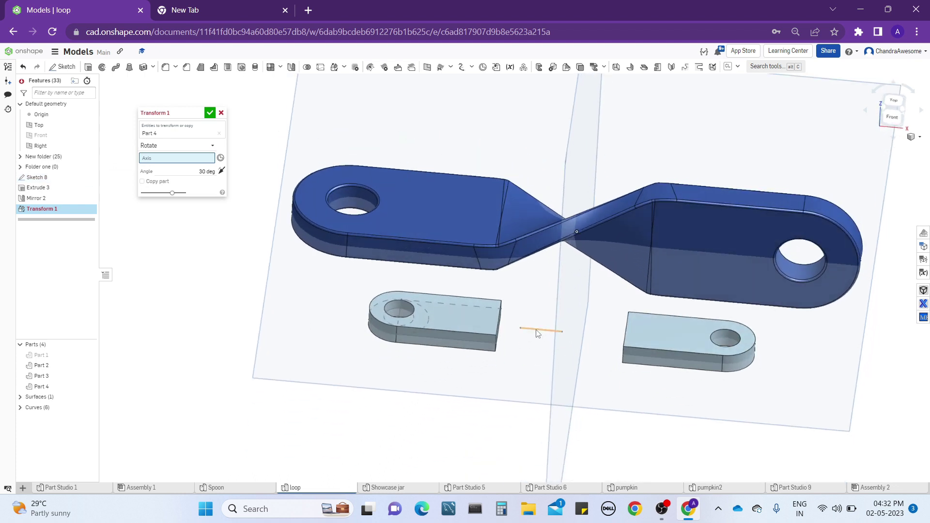
pyautogui.click(537, 334)
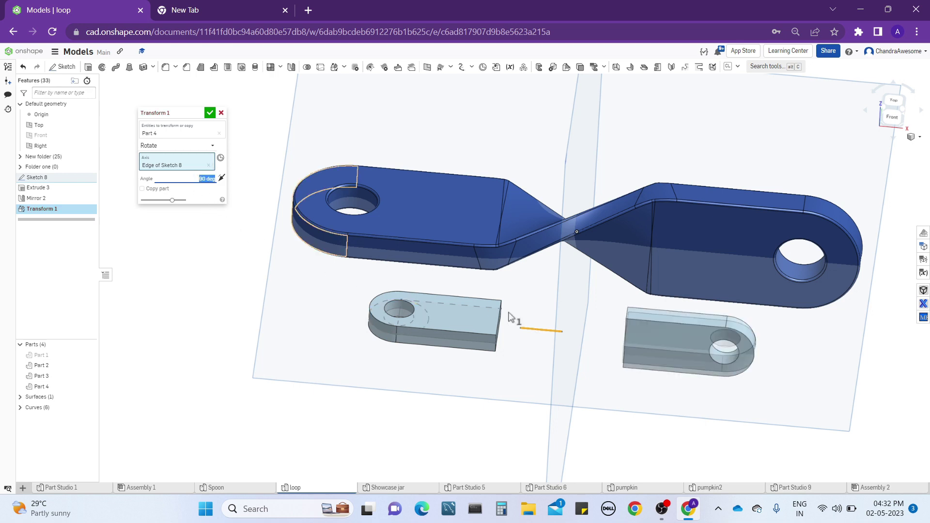
pyautogui.click(211, 113)
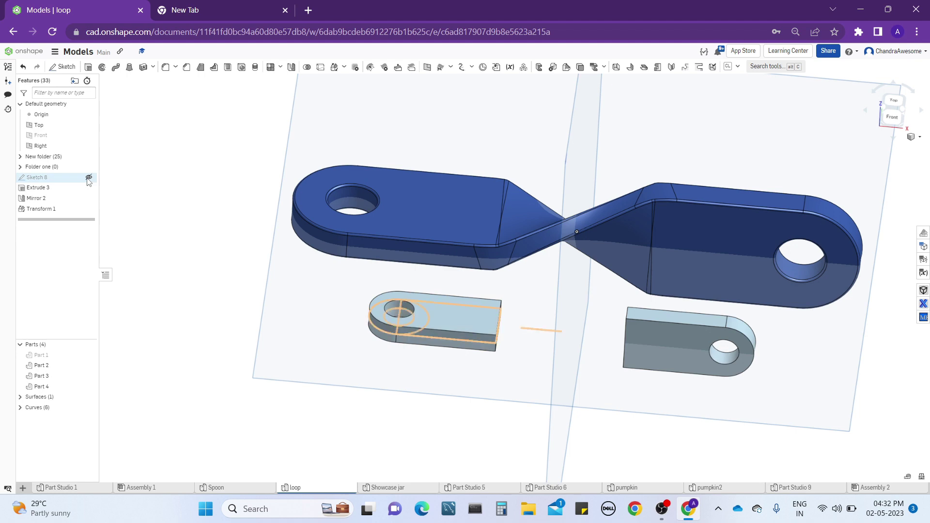
pyautogui.click(89, 179)
pyautogui.moveTo(377, 347)
pyautogui.mouseDown(button='right')
pyautogui.moveTo(553, 342)
pyautogui.moveTo(532, 352)
pyautogui.moveTo(544, 364)
pyautogui.mouseUp(button='right')
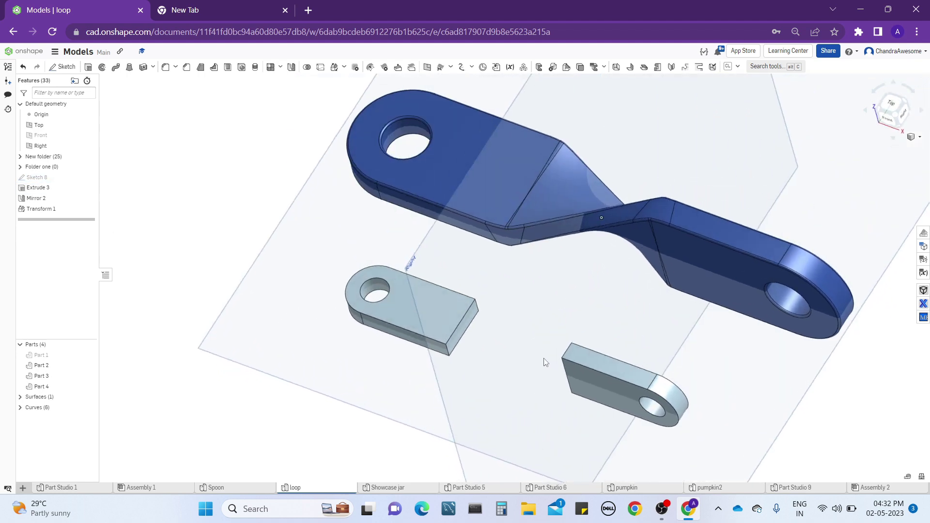
pyautogui.moveTo(542, 182); pyautogui.dragTo(567, 210, button='right')
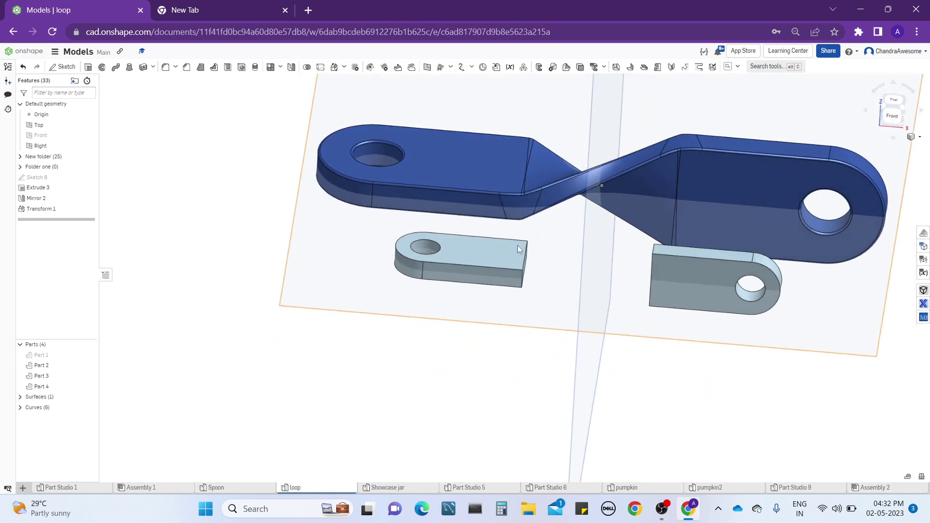
pyautogui.moveTo(316, 210); pyautogui.dragTo(316, 207, button='right')
pyautogui.moveTo(351, 227); pyautogui.dragTo(300, 238, button='middle')
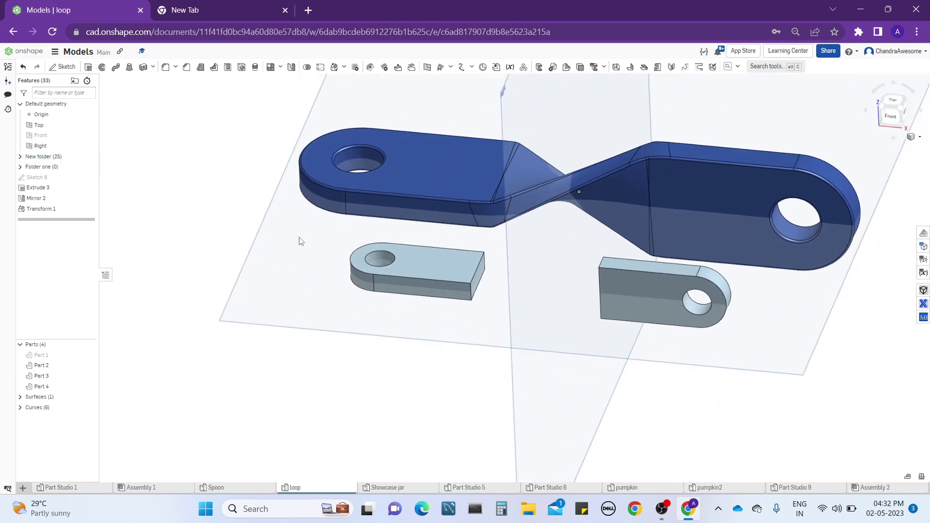
pyautogui.click(128, 69)
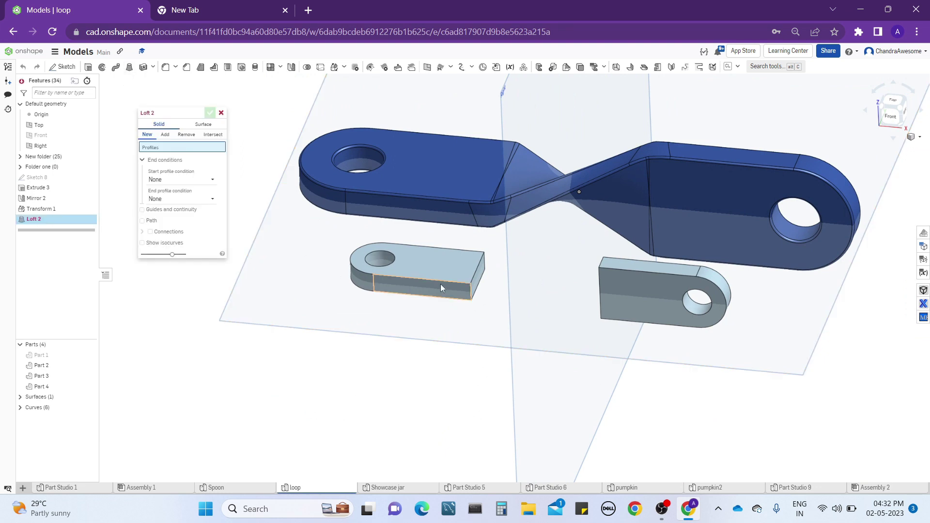
pyautogui.click(476, 281)
pyautogui.moveTo(475, 281); pyautogui.dragTo(496, 281, button='right')
pyautogui.click(577, 268)
pyautogui.scroll(-1, 551, 261)
pyautogui.scroll(3, 551, 261)
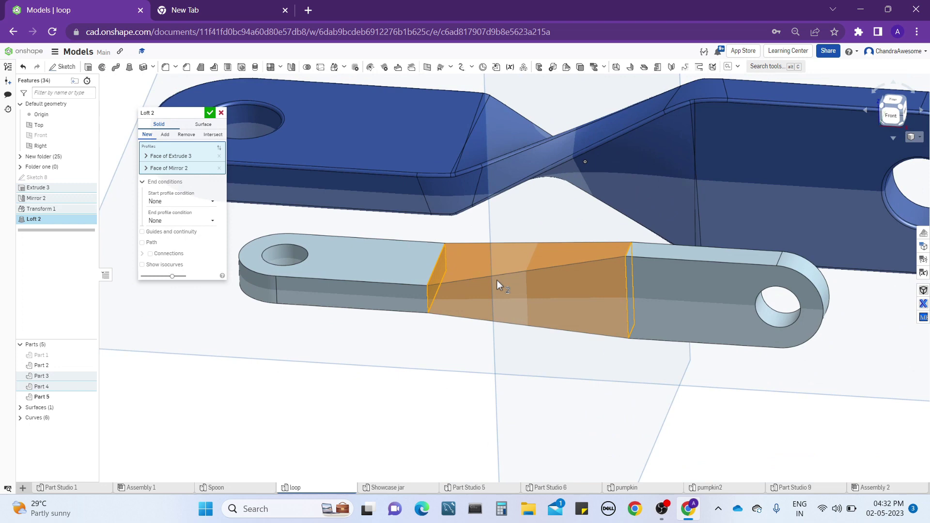
pyautogui.moveTo(497, 281); pyautogui.dragTo(463, 295, button='right')
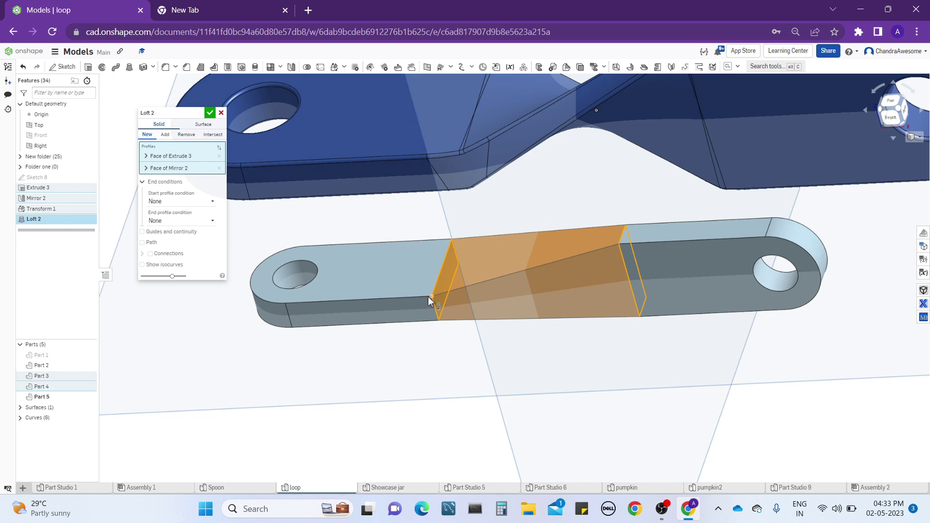
pyautogui.moveTo(560, 241); pyautogui.dragTo(419, 111, button='right')
pyautogui.moveTo(499, 276); pyautogui.dragTo(480, 267, button='right')
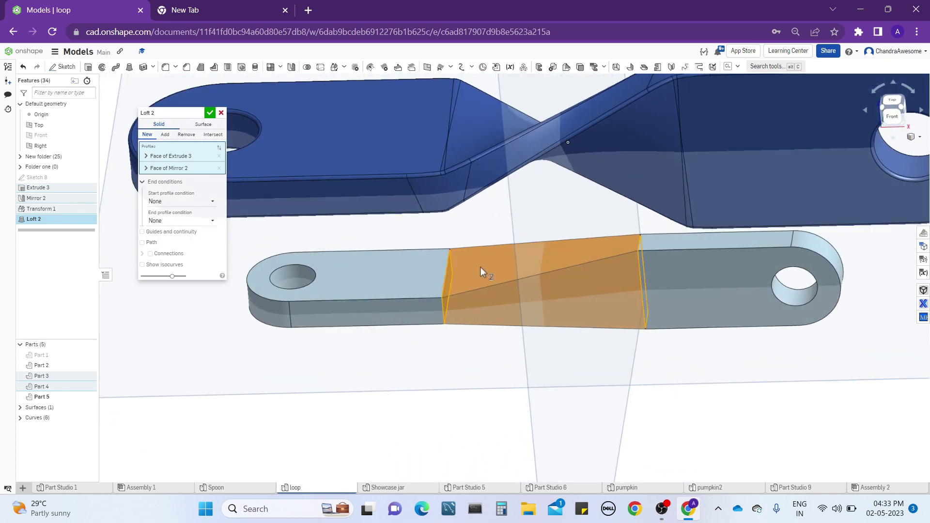
pyautogui.click(221, 114)
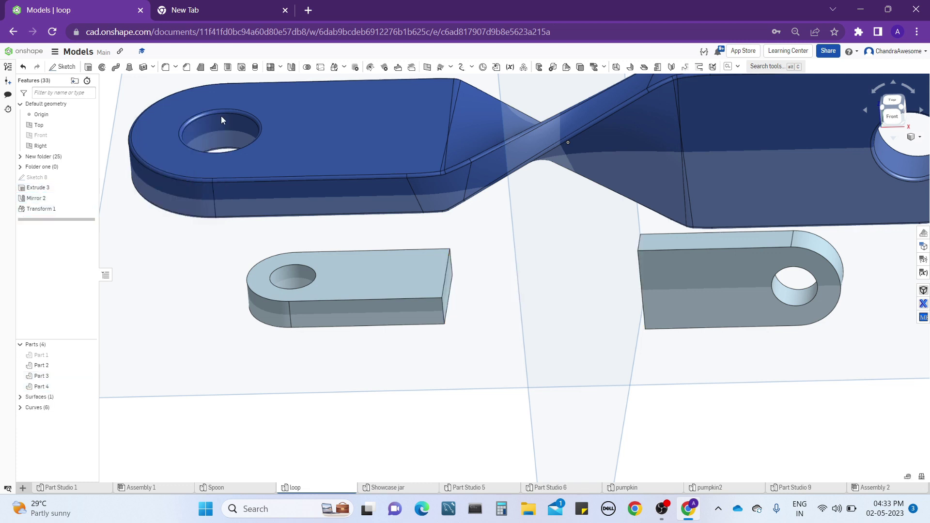
# Create a 3D fit spline from the flat end piece's lower rear inner corner to the mirrored end piece's lower rear inner corner.
pyautogui.click(462, 68)
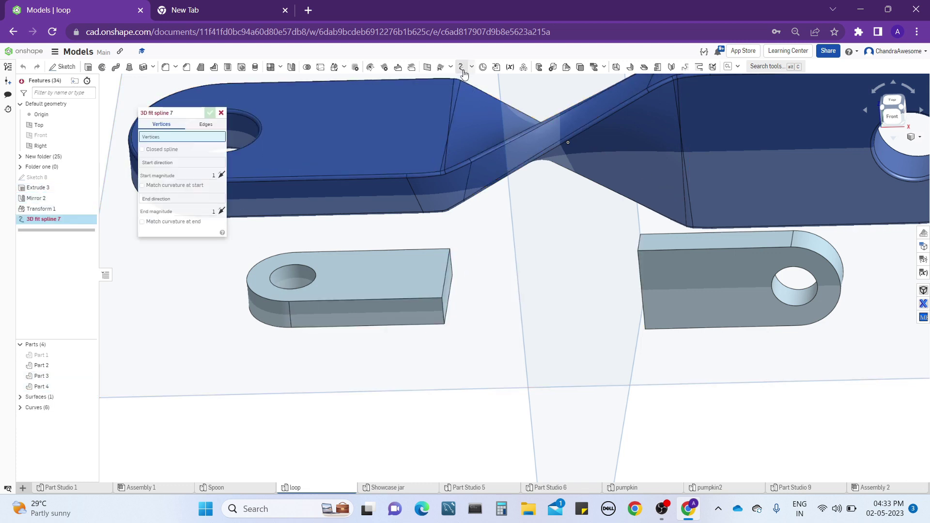
pyautogui.click(452, 275)
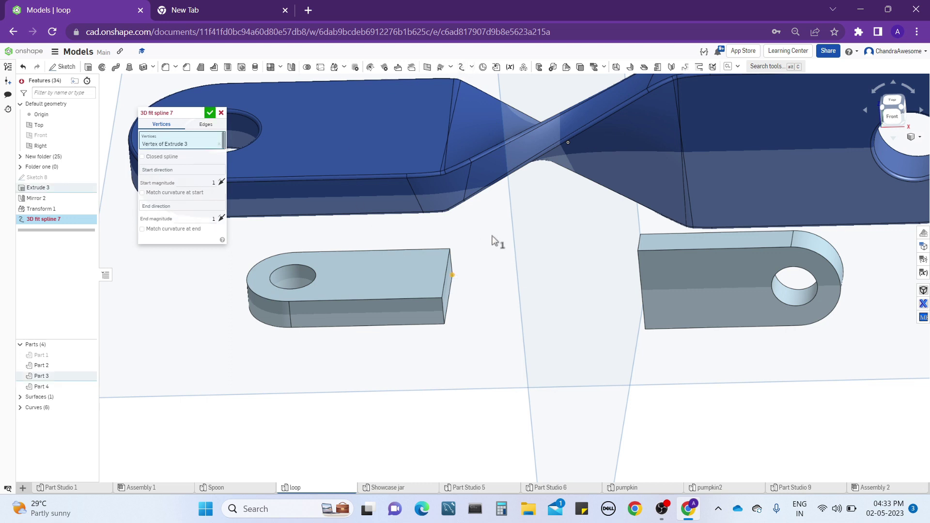
pyautogui.moveTo(495, 241); pyautogui.dragTo(519, 251, button='right')
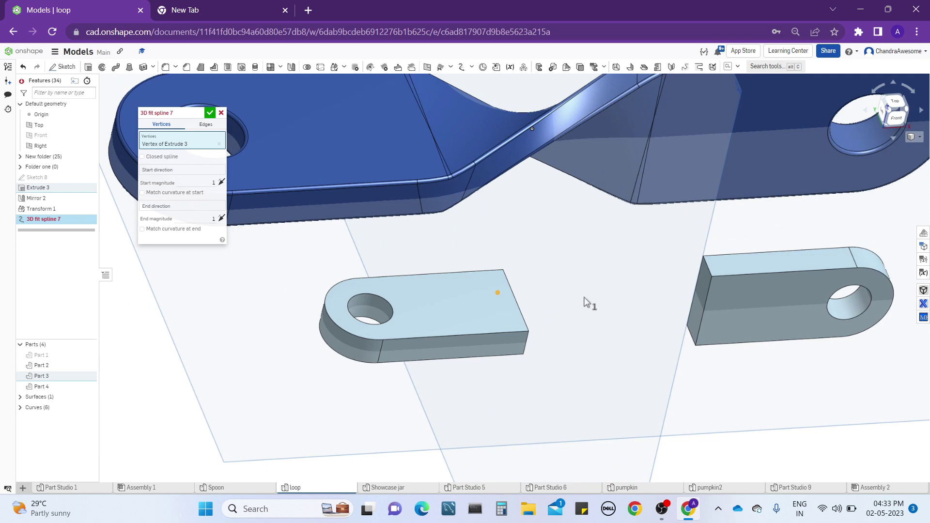
pyautogui.click(687, 325)
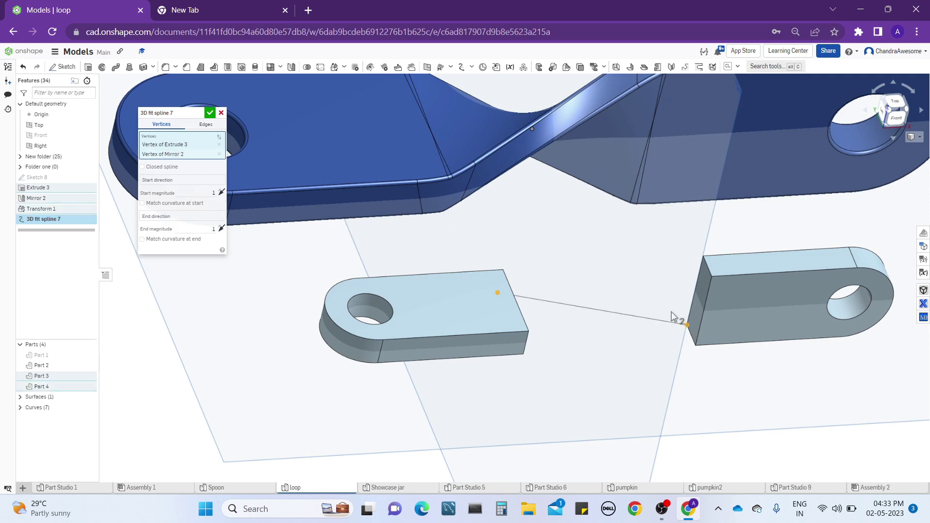
# Re-pick the spline's vertices to run from the flat end's lower rear corner to the mirrored end's lower front corner.
pyautogui.moveTo(672, 313); pyautogui.dragTo(634, 307, button='right')
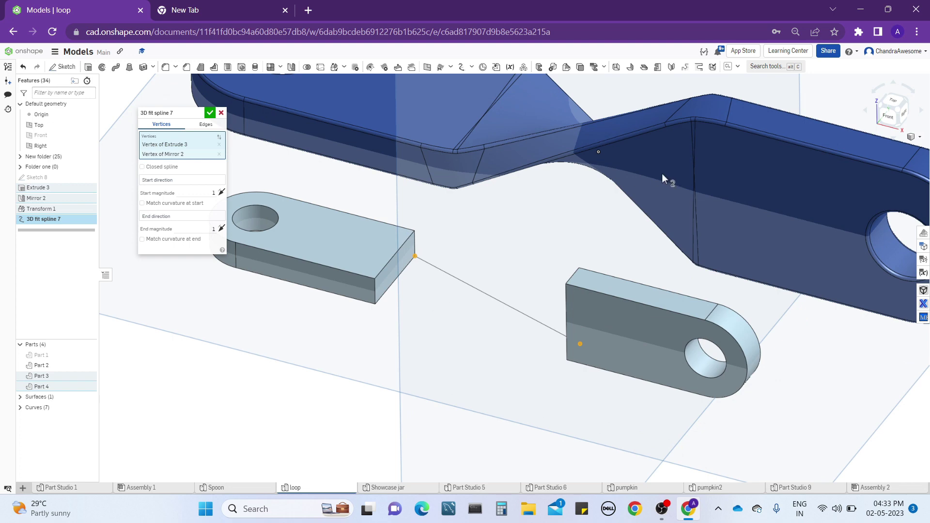
pyautogui.moveTo(662, 175); pyautogui.dragTo(555, 175, button='right')
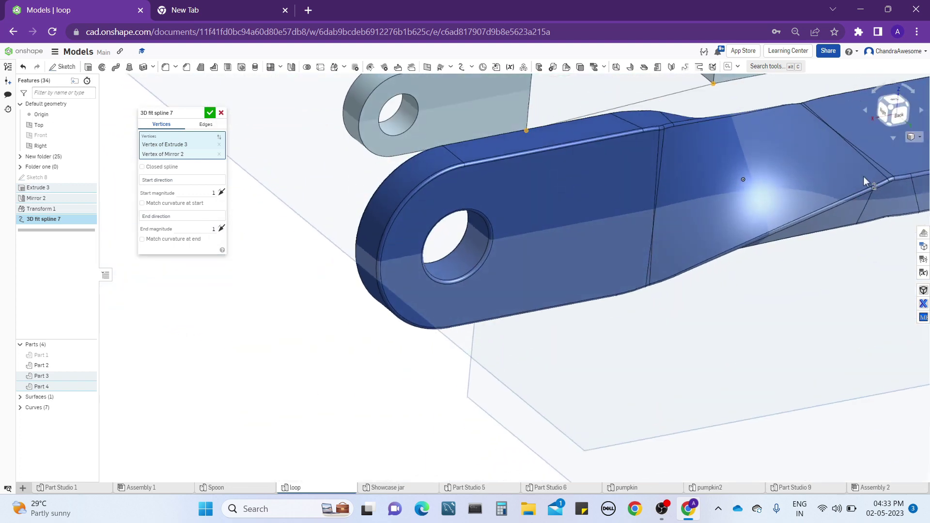
pyautogui.moveTo(883, 181); pyautogui.dragTo(663, 278, button='right')
pyautogui.moveTo(609, 251); pyautogui.dragTo(708, 239, button='right')
pyautogui.moveTo(404, 329); pyautogui.dragTo(389, 253, button='right')
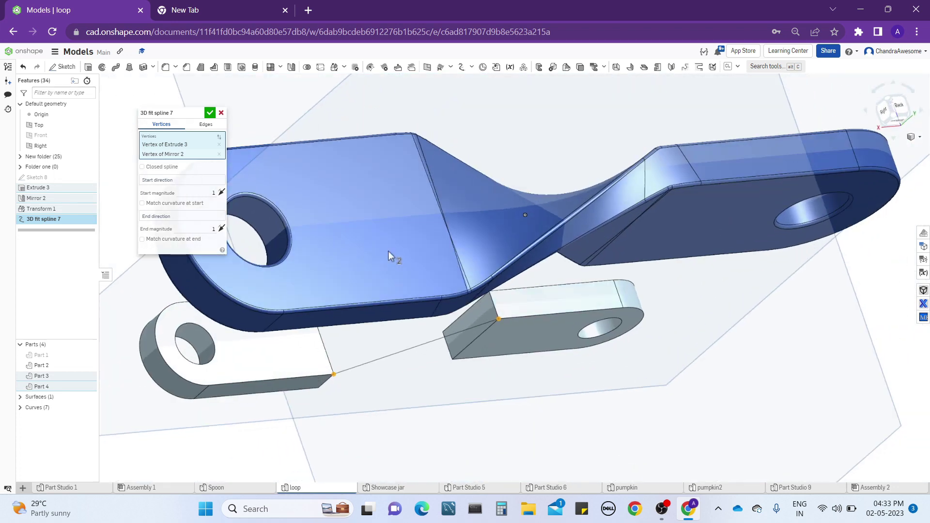
pyautogui.moveTo(638, 211); pyautogui.dragTo(640, 174, button='right')
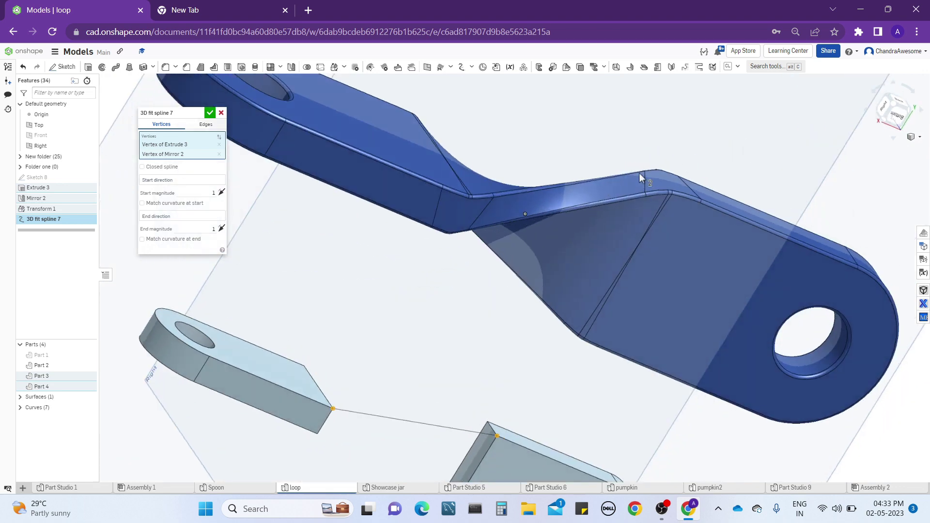
pyautogui.click(334, 409)
pyautogui.click(318, 434)
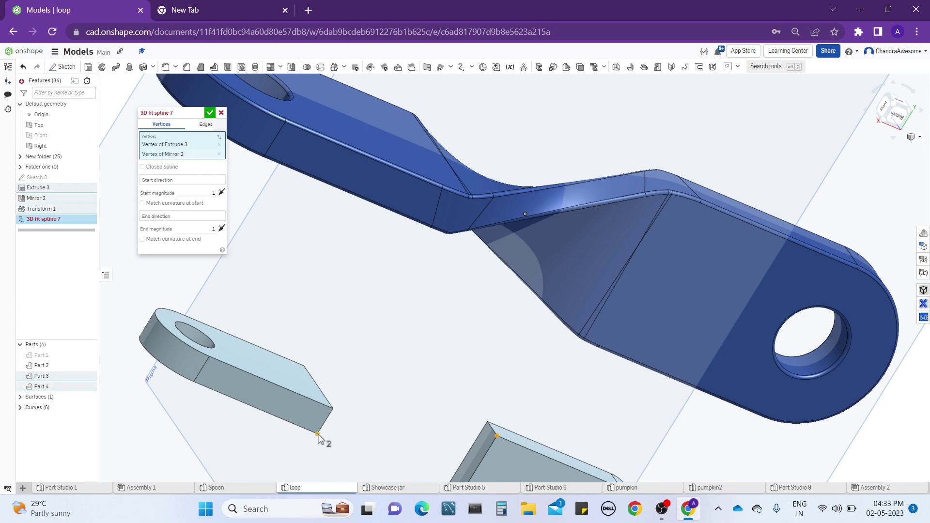
pyautogui.moveTo(423, 355)
pyautogui.mouseDown(button='right')
pyautogui.moveTo(436, 354)
pyautogui.moveTo(431, 365)
pyautogui.moveTo(488, 396)
pyautogui.moveTo(437, 383)
pyautogui.moveTo(430, 349)
pyautogui.moveTo(432, 394)
pyautogui.moveTo(467, 413)
pyautogui.moveTo(343, 349)
pyautogui.moveTo(386, 339)
pyautogui.moveTo(456, 348)
pyautogui.moveTo(426, 342)
pyautogui.moveTo(389, 377)
pyautogui.moveTo(455, 359)
pyautogui.mouseUp(button='right')
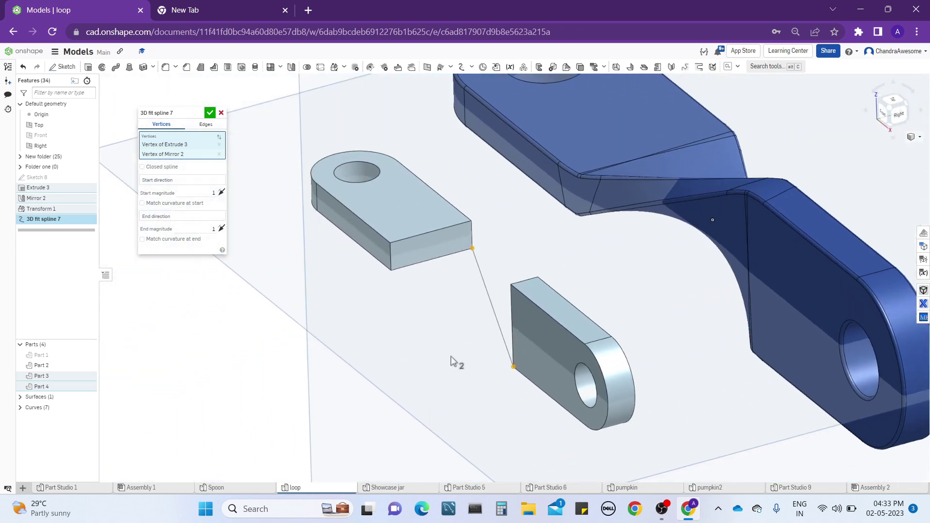
pyautogui.click(210, 113)
# Set up a new solid loft between the facing inner end faces of the two end pieces.
pyautogui.moveTo(274, 184); pyautogui.dragTo(319, 188, button='right')
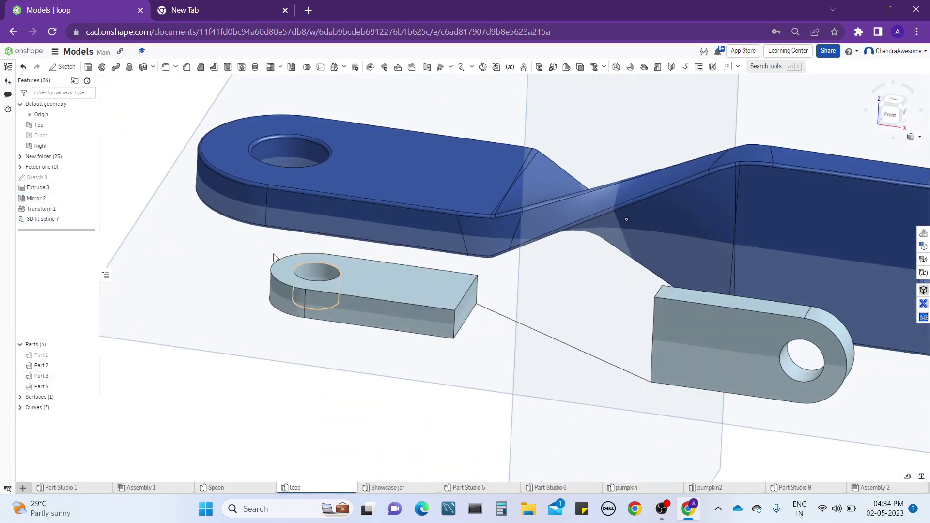
pyautogui.click(129, 67)
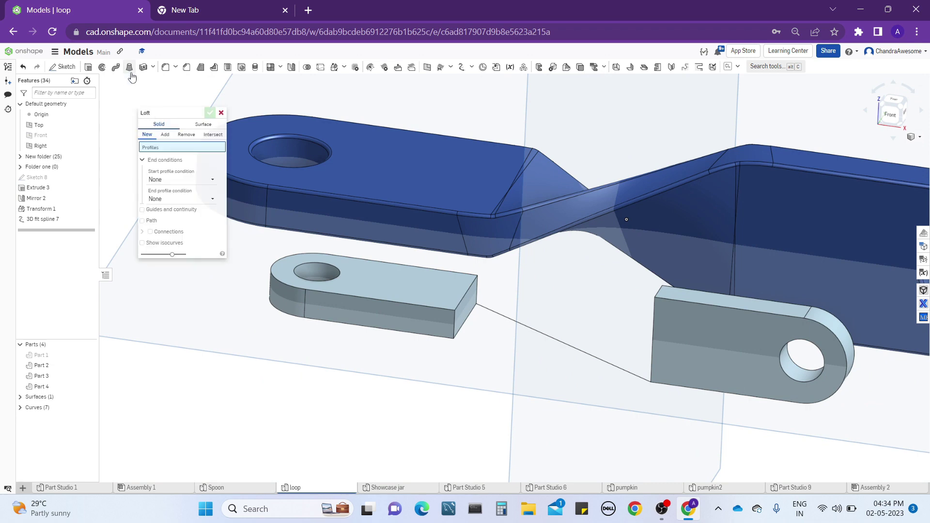
pyautogui.moveTo(300, 228); pyautogui.dragTo(398, 286, button='right')
pyautogui.click(421, 305)
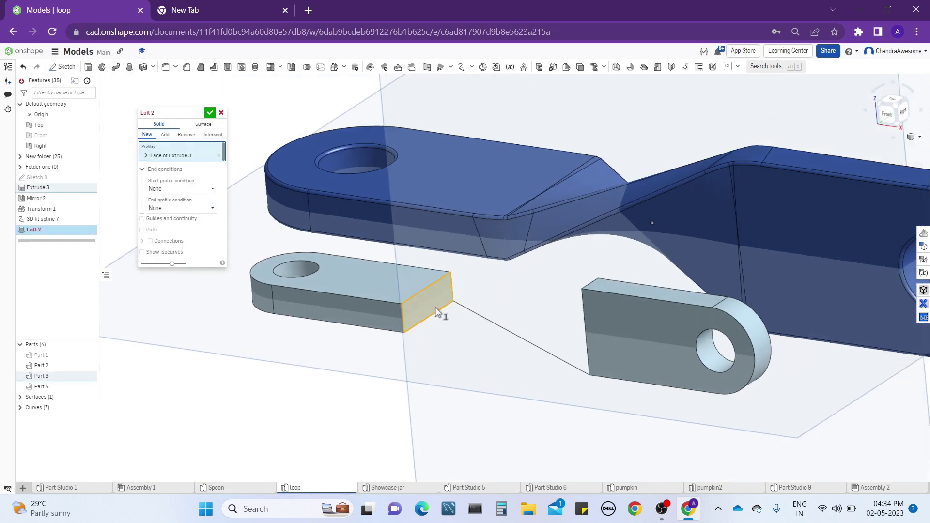
pyautogui.moveTo(438, 316); pyautogui.dragTo(479, 324, button='right')
pyautogui.click(571, 308)
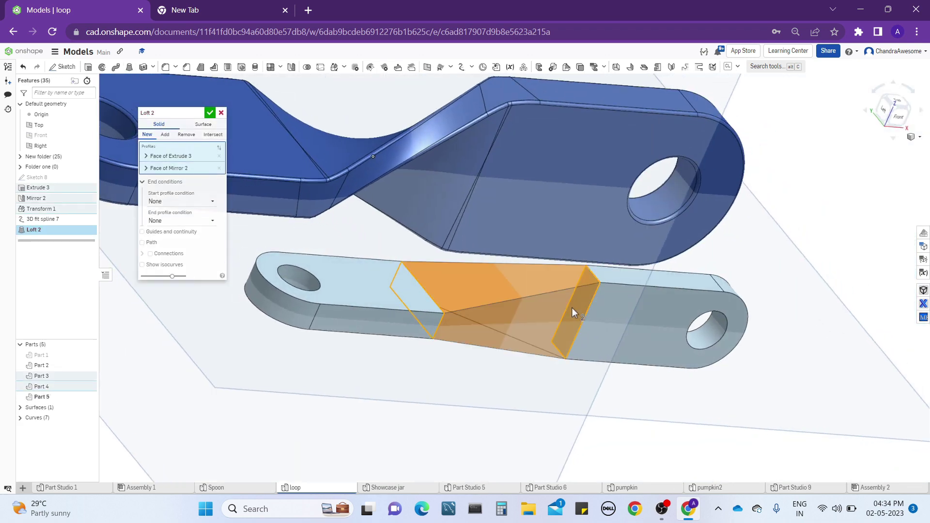
pyautogui.moveTo(572, 307); pyautogui.dragTo(528, 318, button='right')
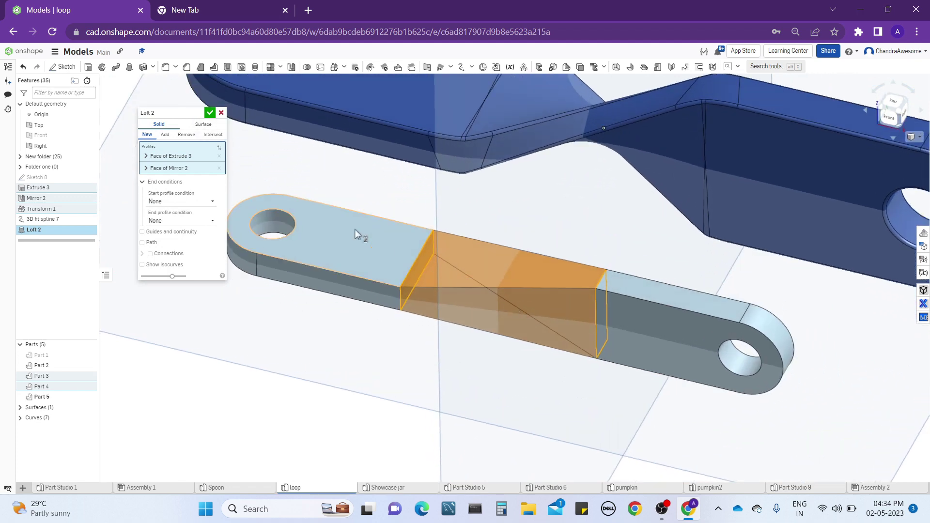
# Enable Guides and continuity for the loft and use the 3D fit spline as its guide to form the twisted middle section.
pyautogui.click(151, 234)
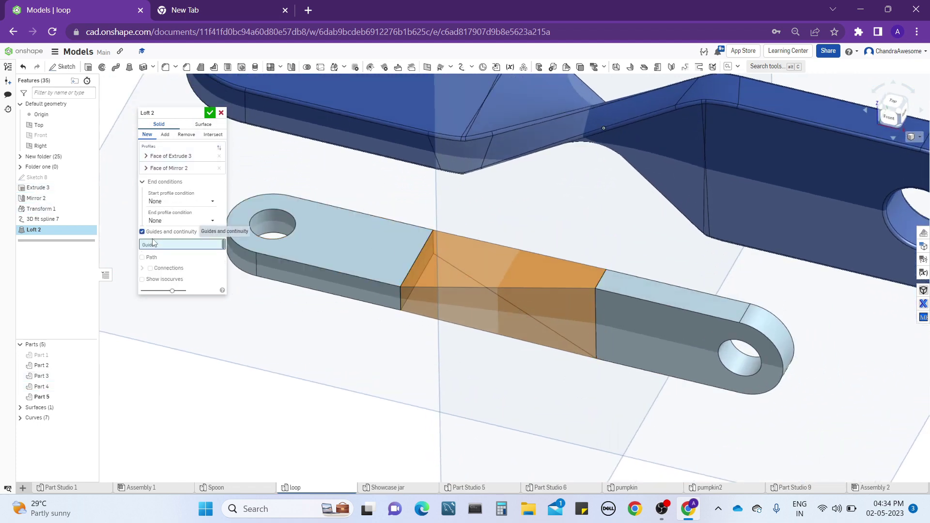
pyautogui.click(457, 269)
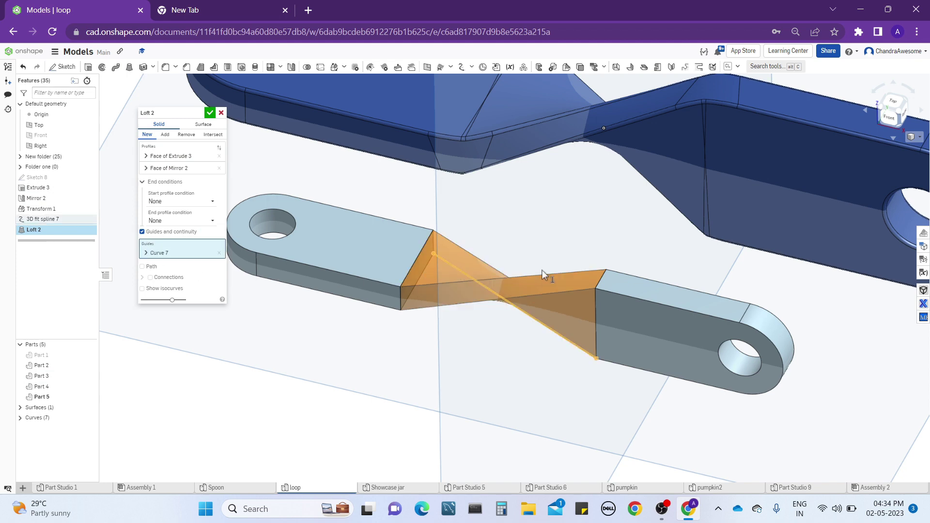
pyautogui.moveTo(542, 270); pyautogui.dragTo(556, 251, button='right')
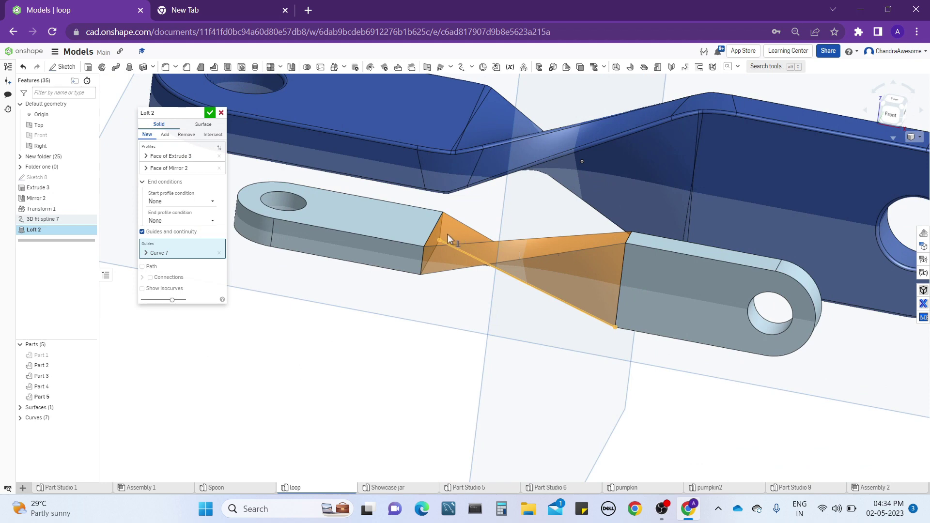
pyautogui.moveTo(447, 235); pyautogui.dragTo(577, 285, button='right')
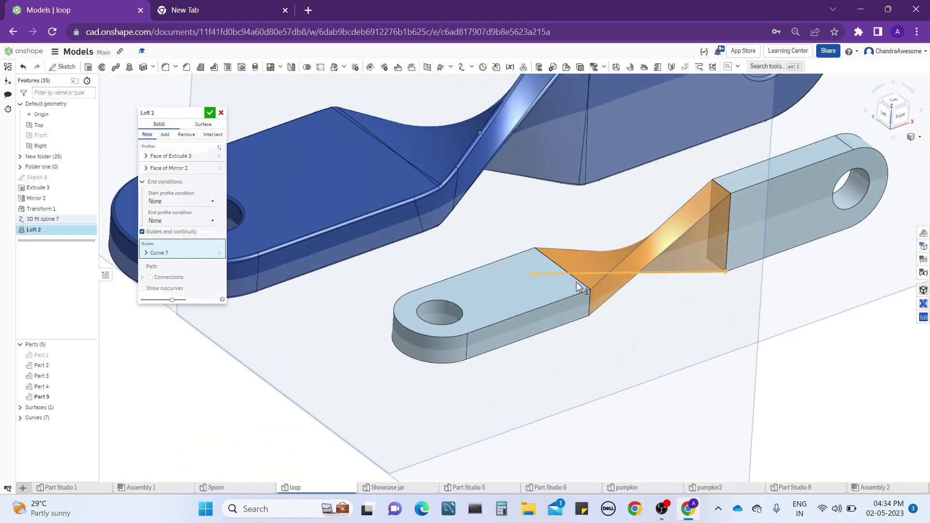
pyautogui.moveTo(632, 261); pyautogui.dragTo(484, 320, button='right')
pyautogui.click(210, 113)
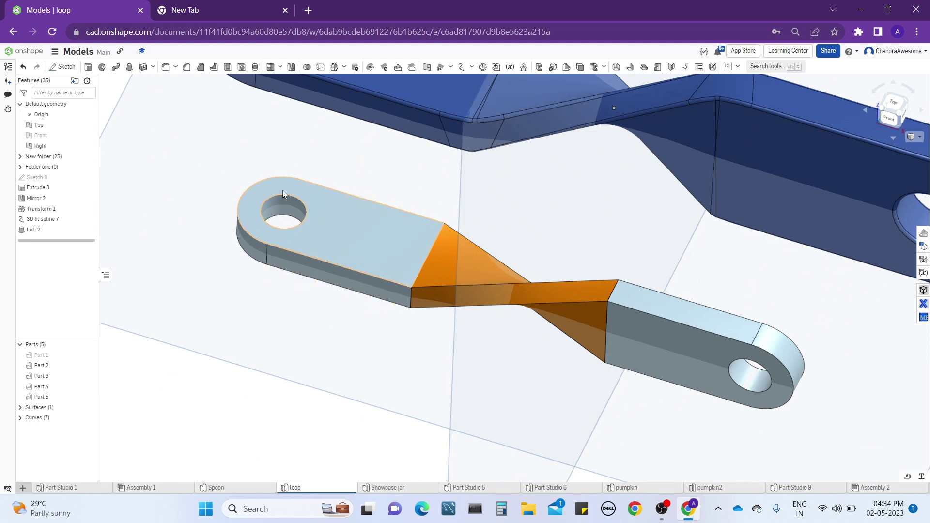
# Unite the flat end piece, the twisted loft and the mirrored end piece into one part with a Boolean union.
pyautogui.click(307, 67)
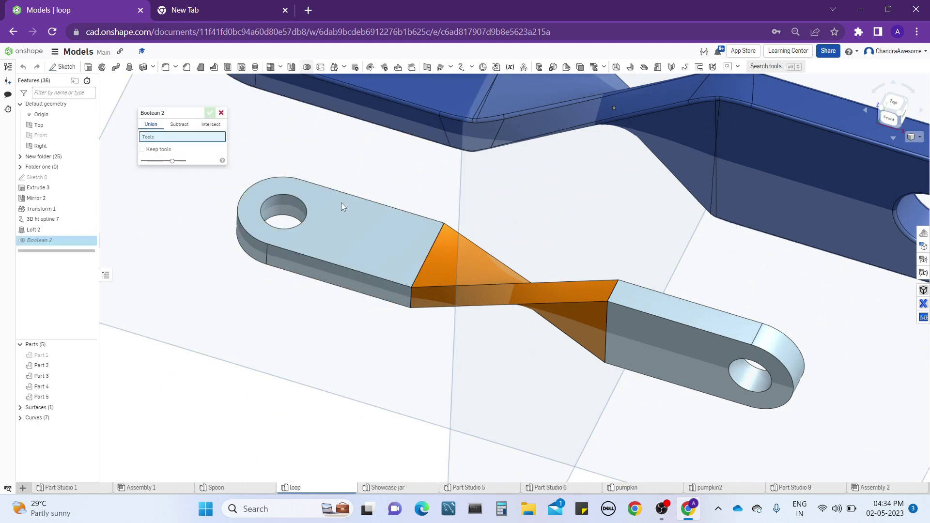
pyautogui.click(359, 247)
pyautogui.click(438, 269)
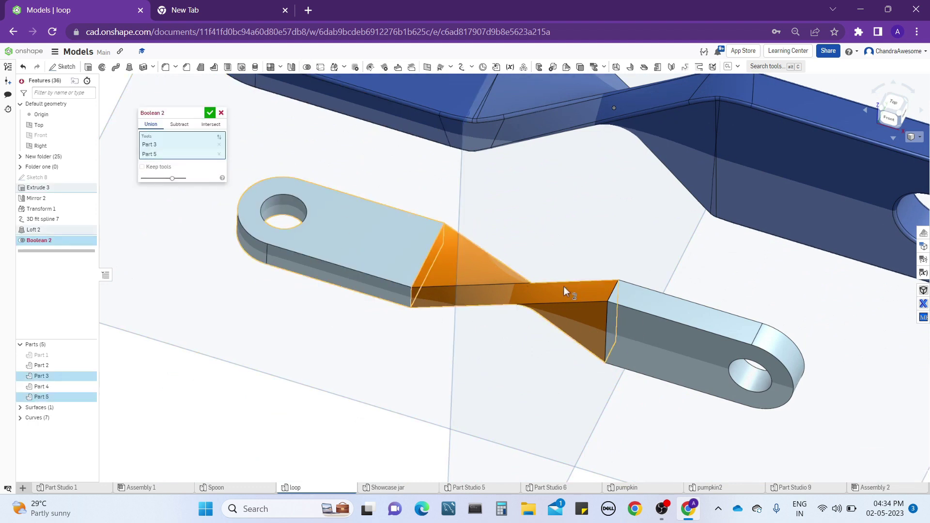
pyautogui.click(649, 312)
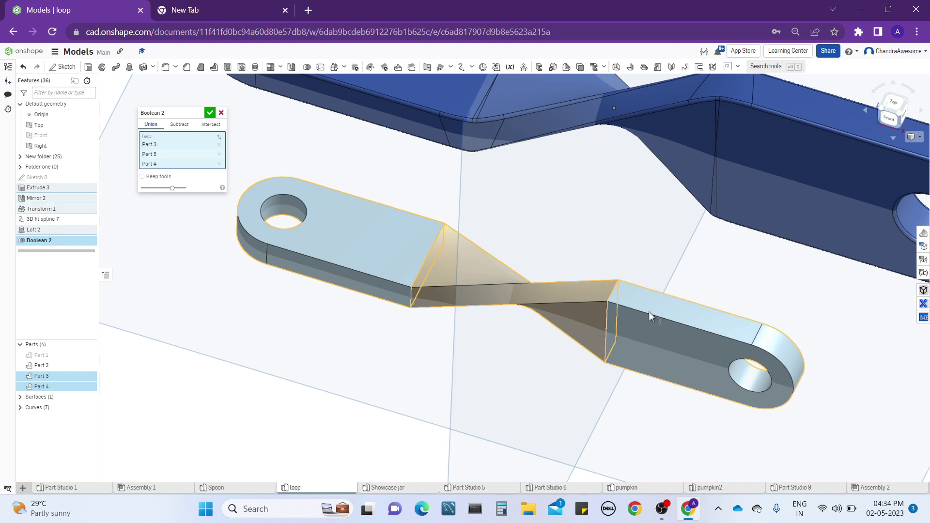
pyautogui.click(210, 113)
# Start an edge fillet on the united twisted bar.
pyautogui.moveTo(356, 266); pyautogui.dragTo(381, 266, button='right')
pyautogui.moveTo(398, 284); pyautogui.dragTo(424, 266, button='right')
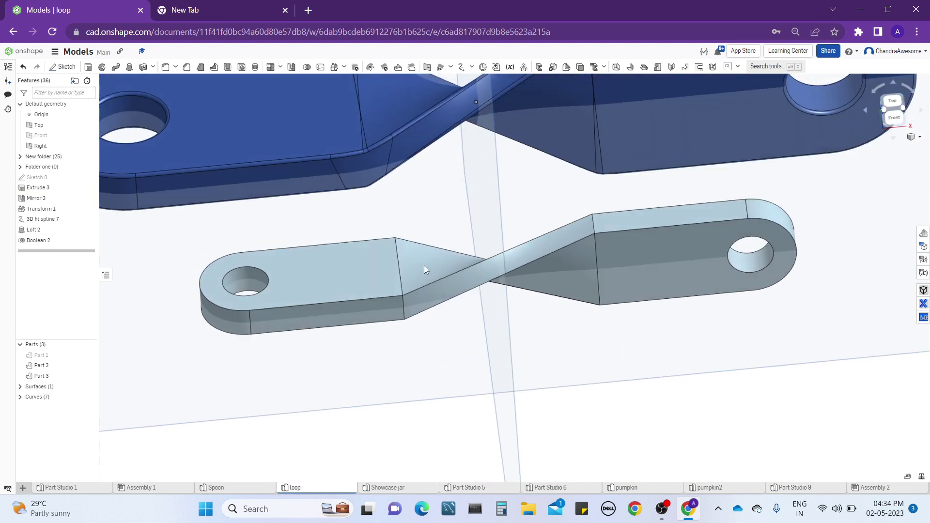
pyautogui.click(165, 67)
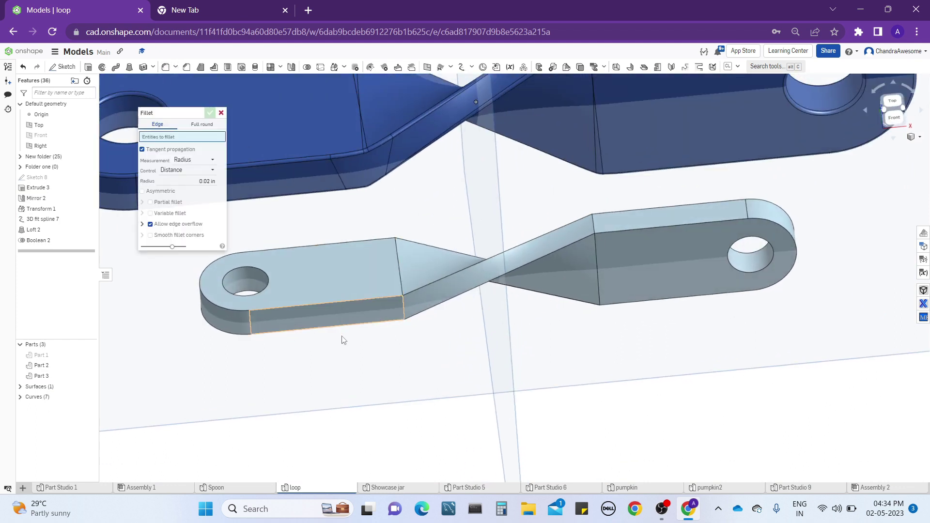
# Try to fillet the flat end's upper outer edge and the adjoining twisted edge with a 0.01 in radius.
pyautogui.click(383, 297)
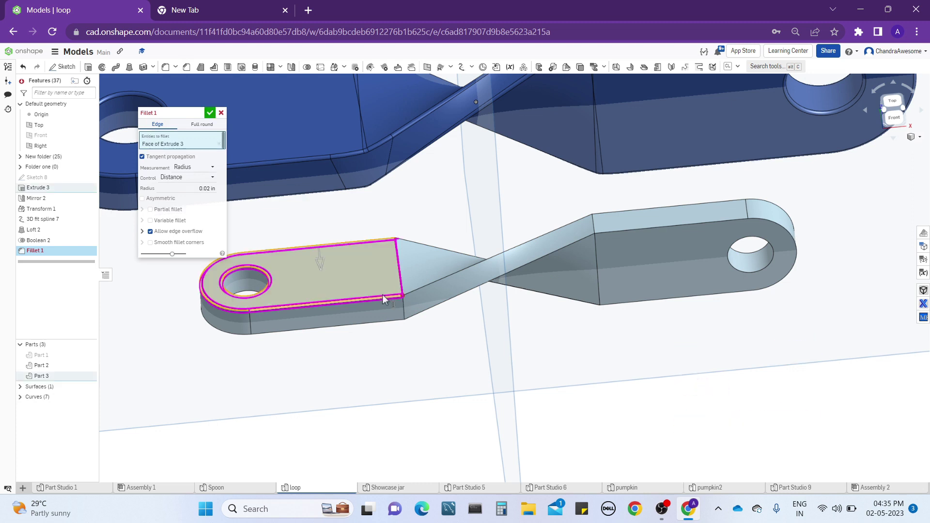
pyautogui.click(382, 295)
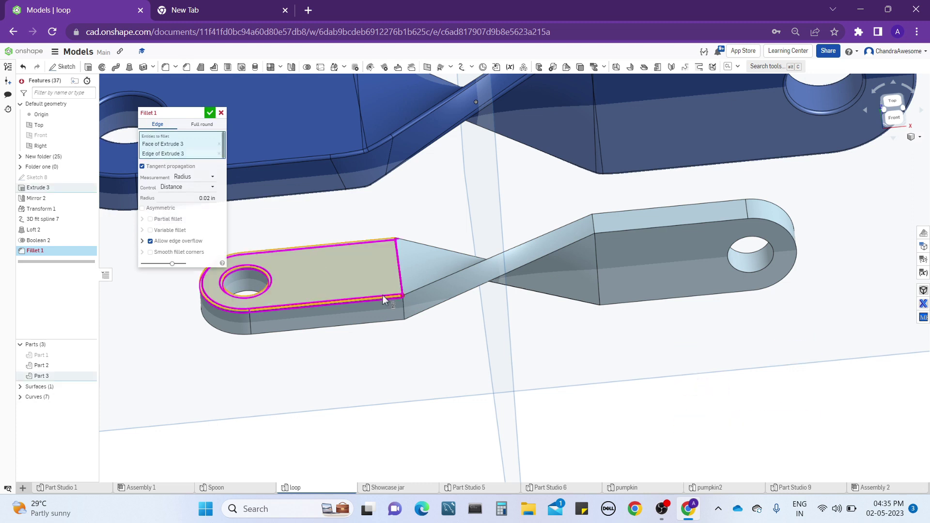
pyautogui.click(356, 275)
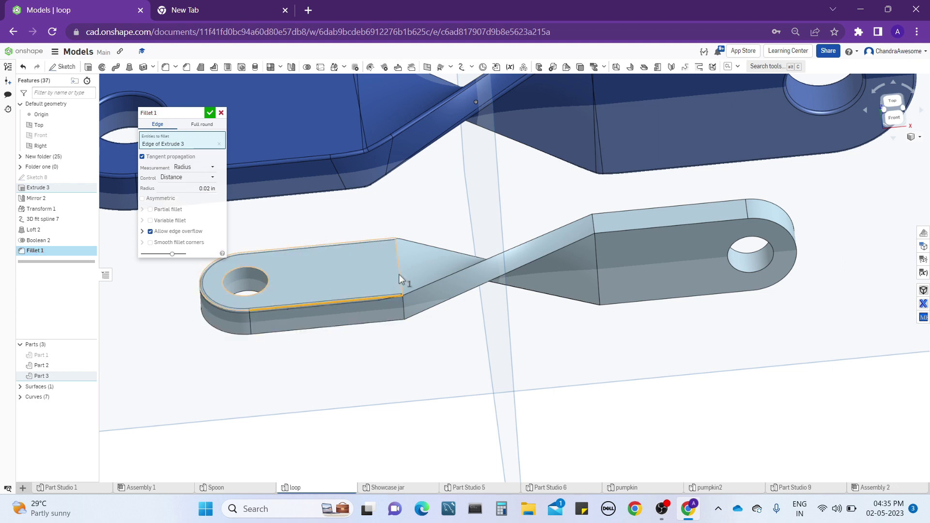
pyautogui.moveTo(401, 276); pyautogui.dragTo(404, 287, button='right')
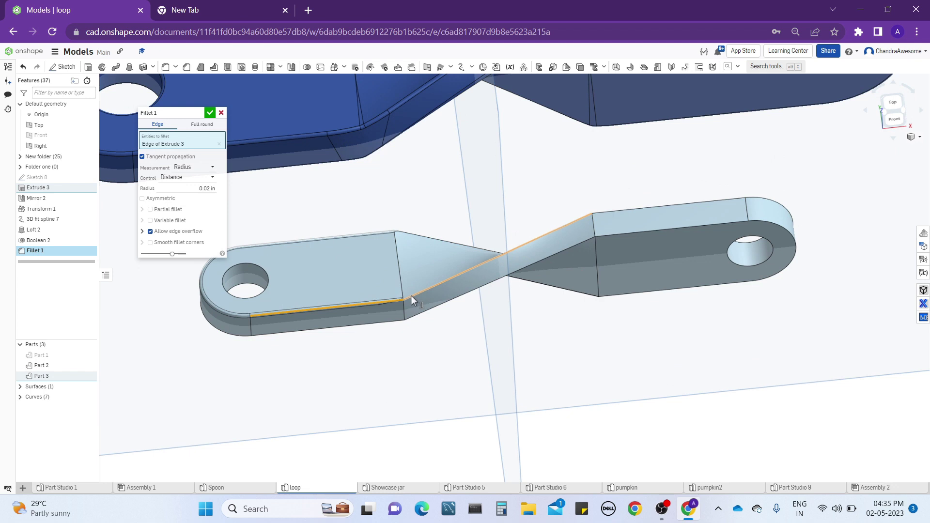
pyautogui.click(411, 296)
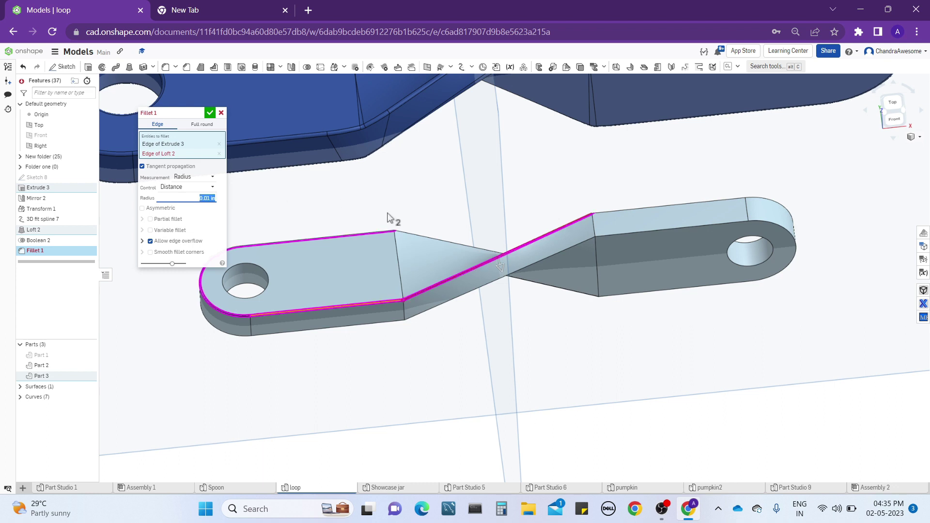
pyautogui.moveTo(387, 213)
pyautogui.mouseDown(button='right')
pyautogui.moveTo(392, 246)
pyautogui.moveTo(386, 221)
pyautogui.mouseUp(button='right')
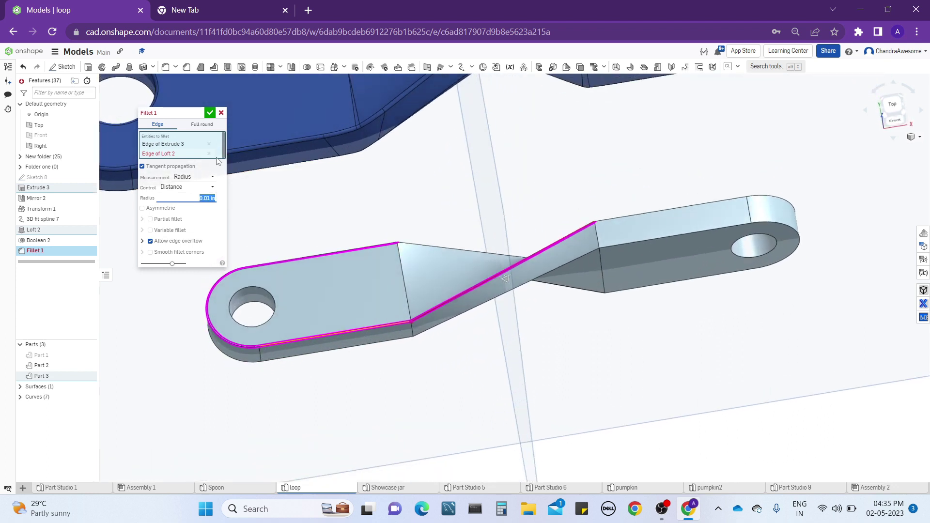
pyautogui.click(209, 153)
pyautogui.click(209, 144)
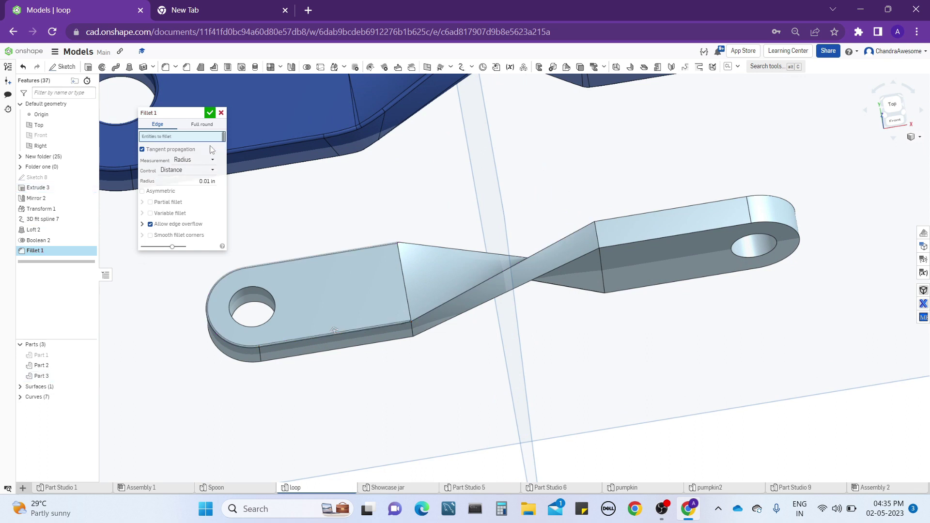
# Pick the four short thickness edges where the twisted section meets the two end pieces as the fillet edges.
pyautogui.moveTo(409, 285); pyautogui.dragTo(409, 264, button='right')
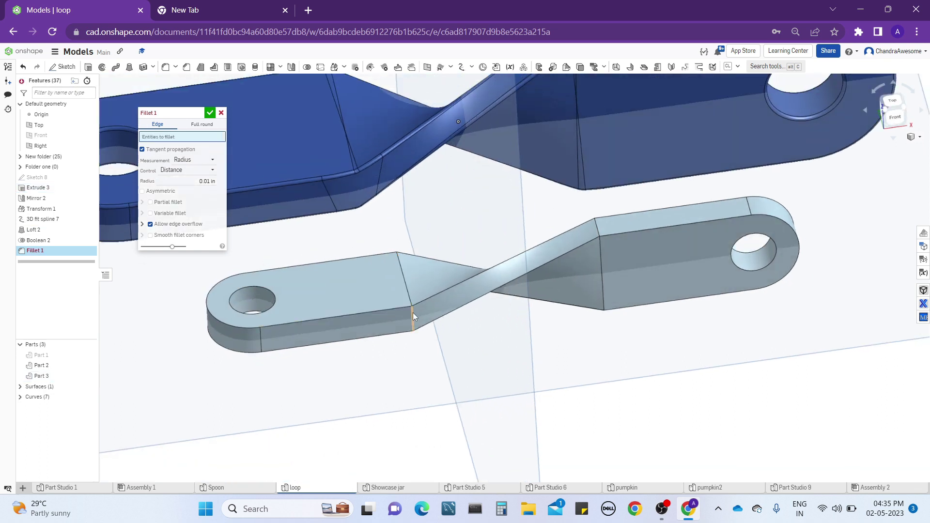
pyautogui.click(409, 297)
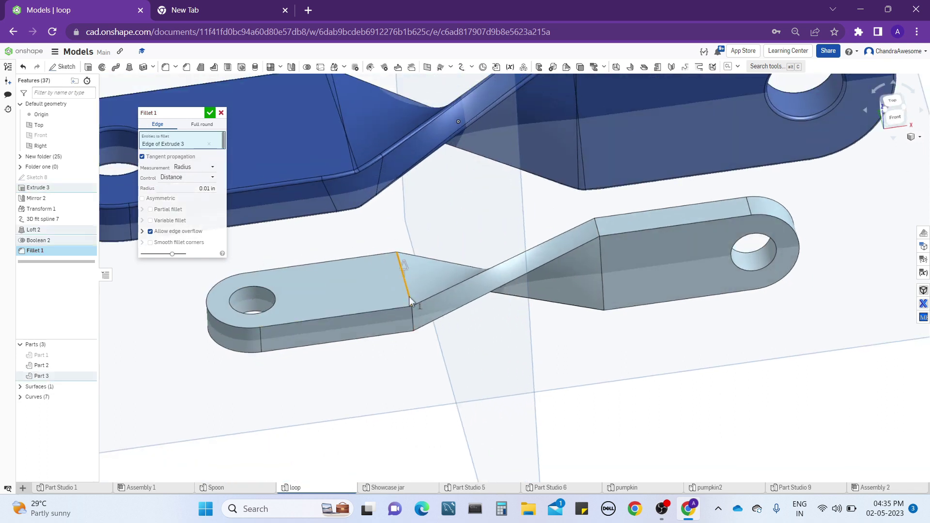
pyautogui.moveTo(450, 258); pyautogui.dragTo(455, 275, button='right')
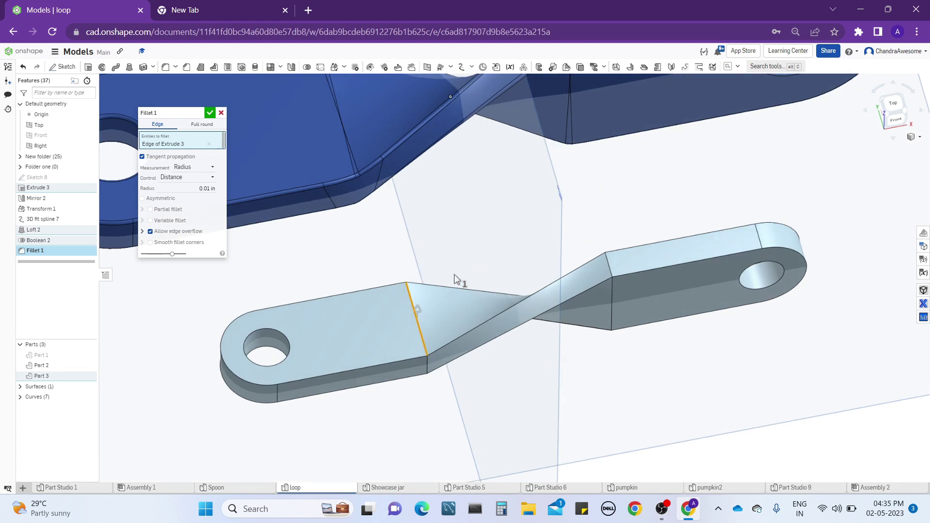
pyautogui.click(420, 329)
pyautogui.click(428, 366)
pyautogui.click(609, 265)
pyautogui.moveTo(610, 266); pyautogui.dragTo(649, 204, button='right')
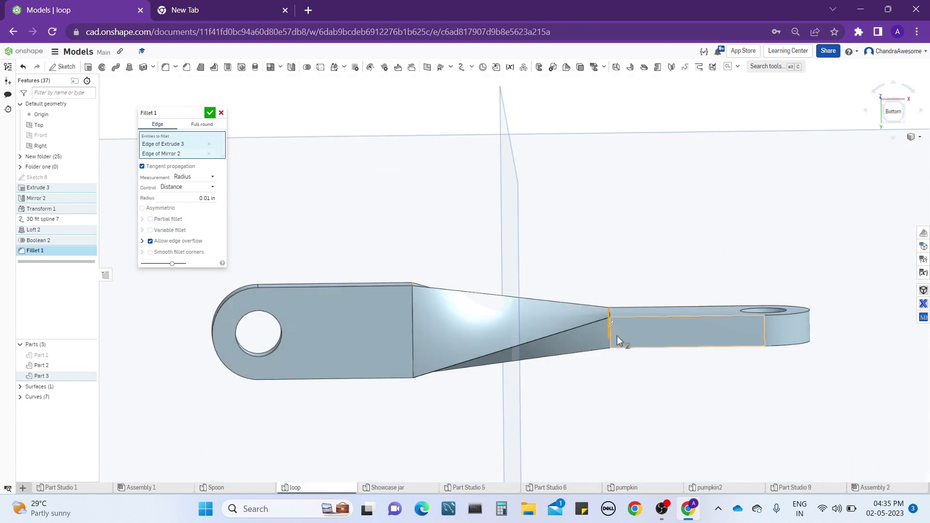
pyautogui.moveTo(618, 336); pyautogui.dragTo(623, 316, button='right')
pyautogui.click(612, 334)
pyautogui.moveTo(515, 400); pyautogui.dragTo(416, 368, button='right')
pyautogui.click(412, 370)
# Set the radius of the fillet on the short joint edges to 1 in and apply it.
pyautogui.moveTo(452, 305); pyautogui.dragTo(457, 400, button='right')
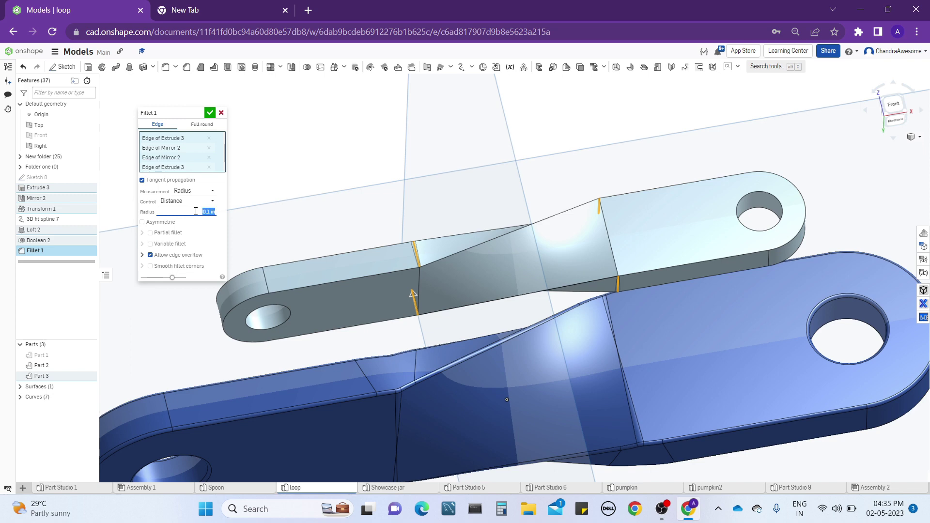
pyautogui.press('Up')
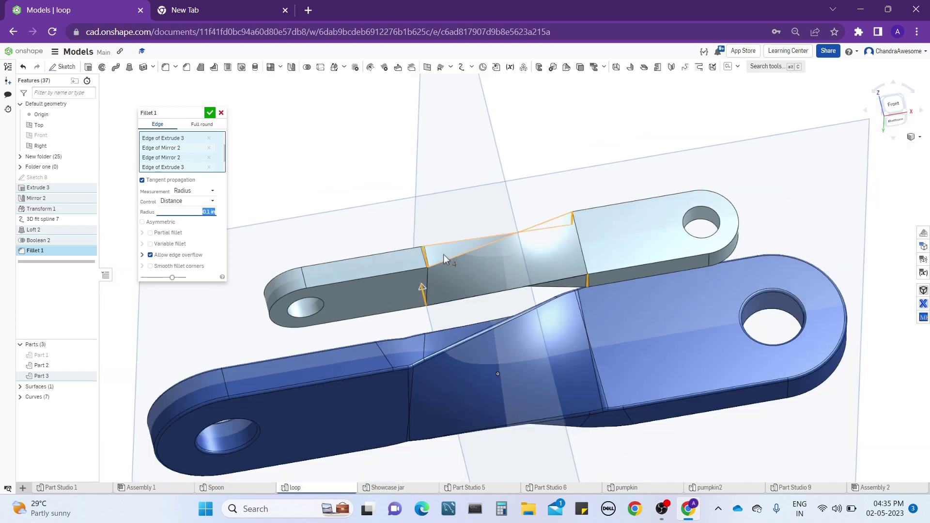
pyautogui.press('Up')
pyautogui.scroll(2, 328, 256)
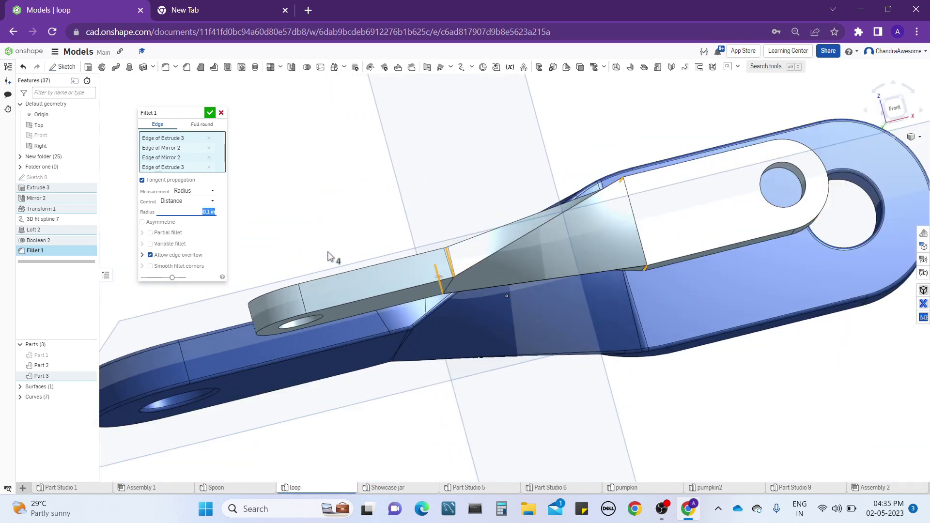
pyautogui.scroll(-1, 328, 256)
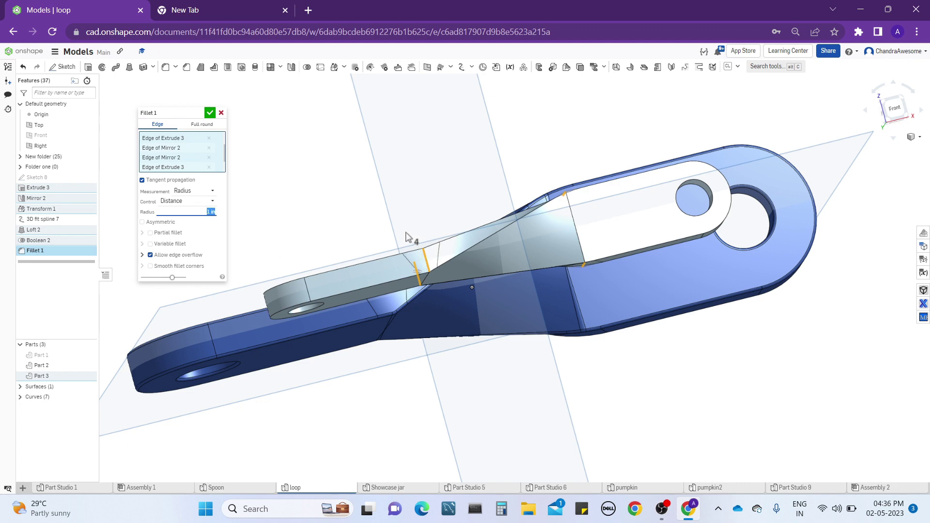
pyautogui.moveTo(409, 237); pyautogui.dragTo(441, 169, button='right')
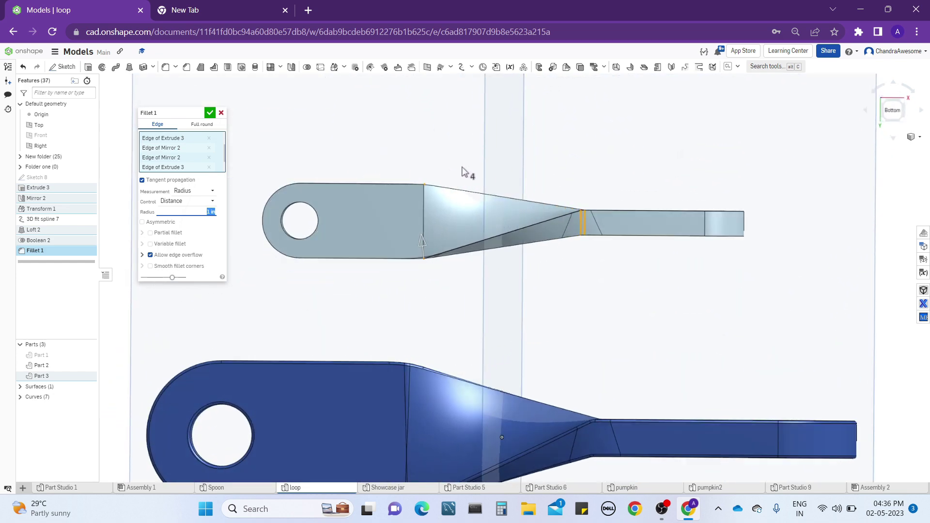
pyautogui.moveTo(449, 172); pyautogui.dragTo(428, 309, button='right')
pyautogui.click(210, 113)
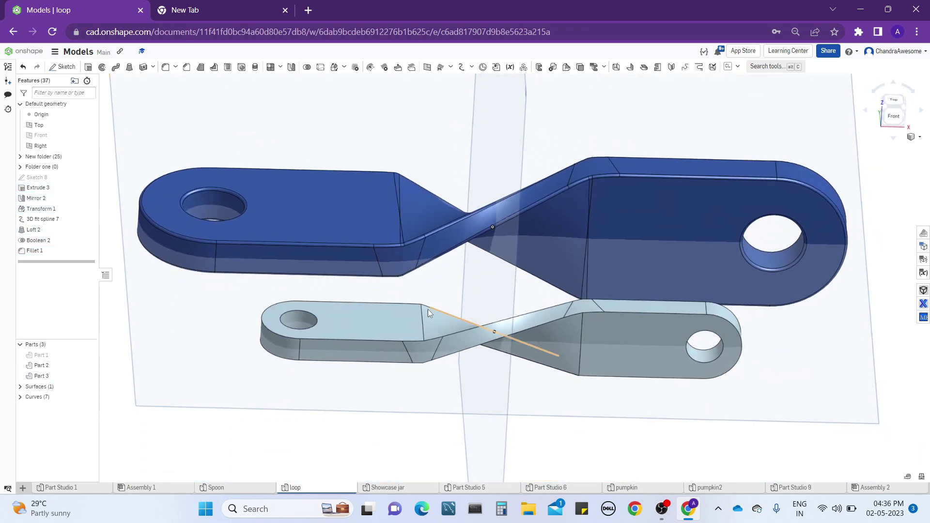
# Start a second edge fillet on the bar.
pyautogui.click(166, 68)
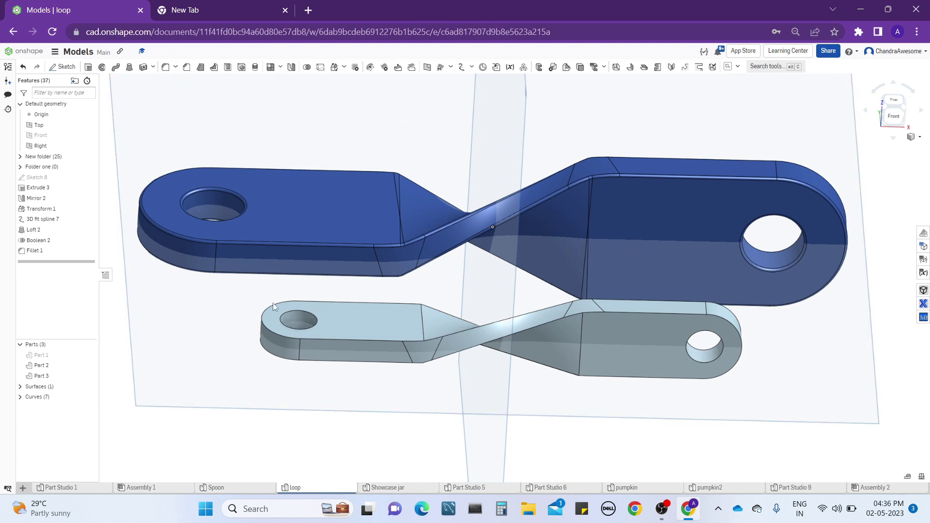
# Try to round the flat end's long outer edge and the twisted section's side edge with a 0.01 in fillet.
pyautogui.click(316, 341)
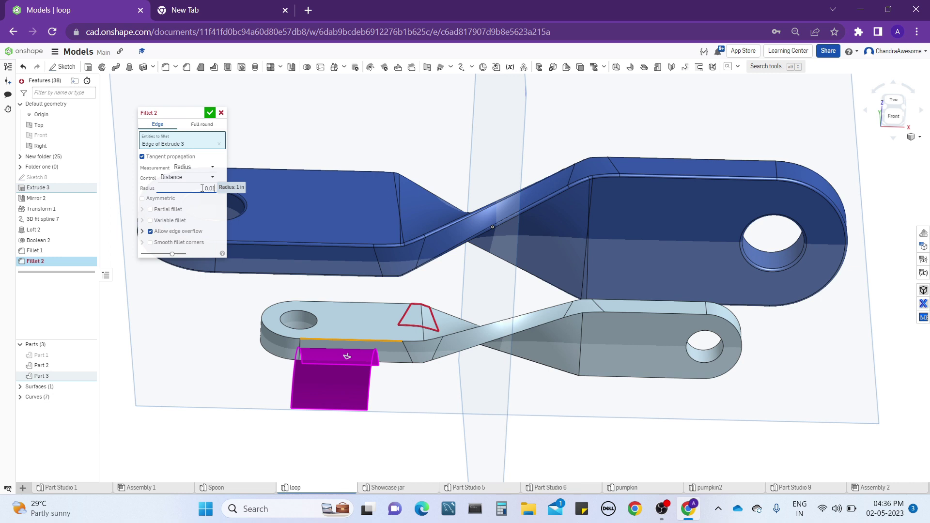
pyautogui.moveTo(593, 312); pyautogui.dragTo(468, 343, button='right')
pyautogui.click(463, 339)
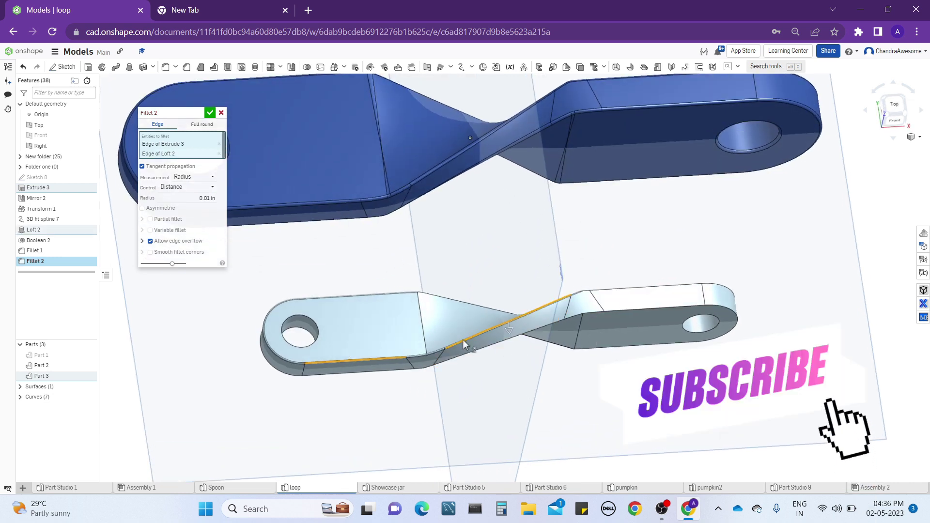
pyautogui.moveTo(624, 291); pyautogui.dragTo(613, 322, button='right')
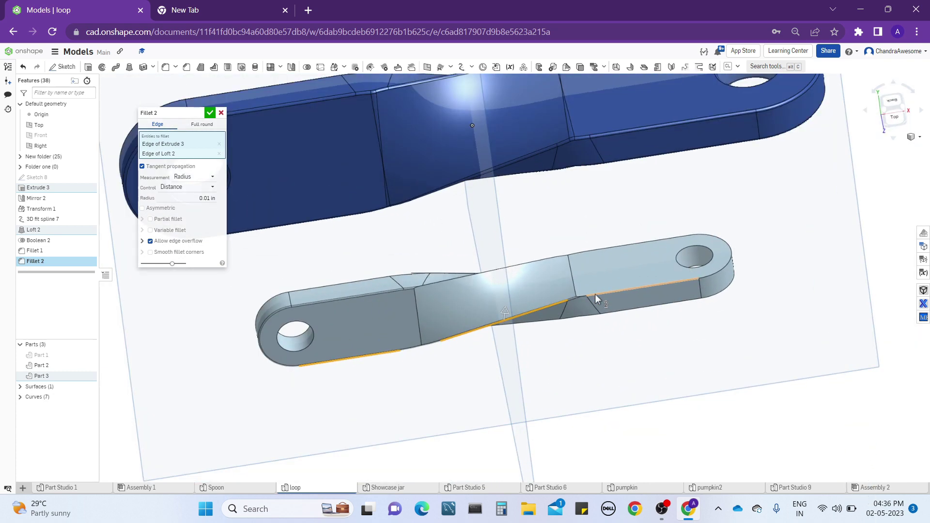
pyautogui.scroll(-5, 595, 295)
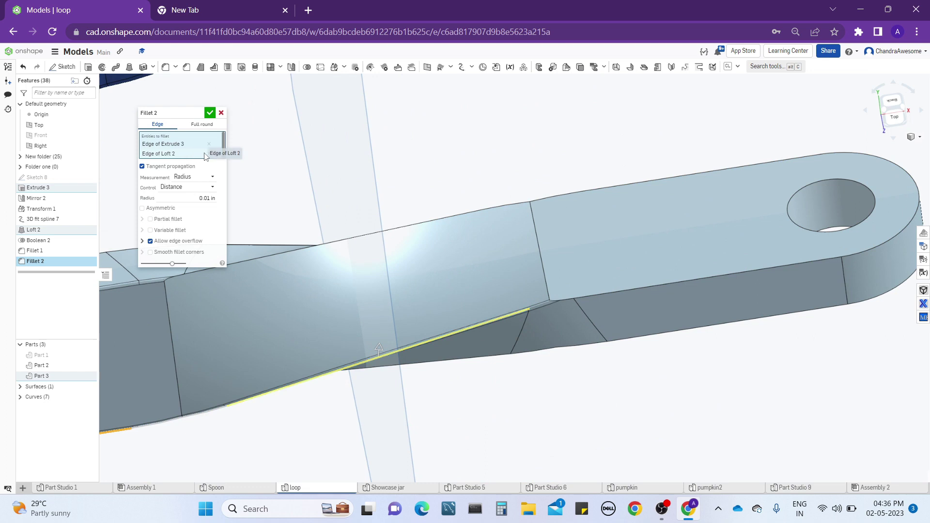
pyautogui.click(209, 154)
pyautogui.click(209, 143)
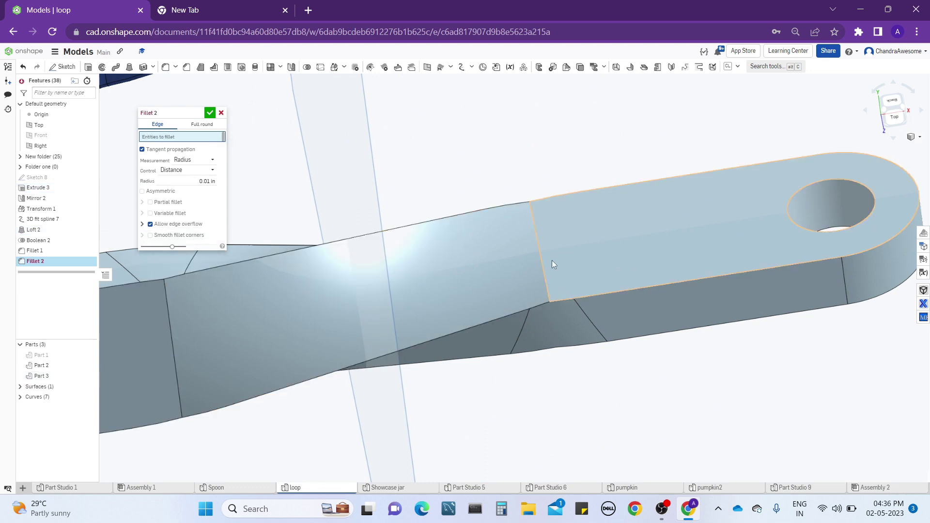
# Pick the four wide joint edges between the twisted section and both end pieces, on both sides of the bar, for the fillet.
pyautogui.click(540, 253)
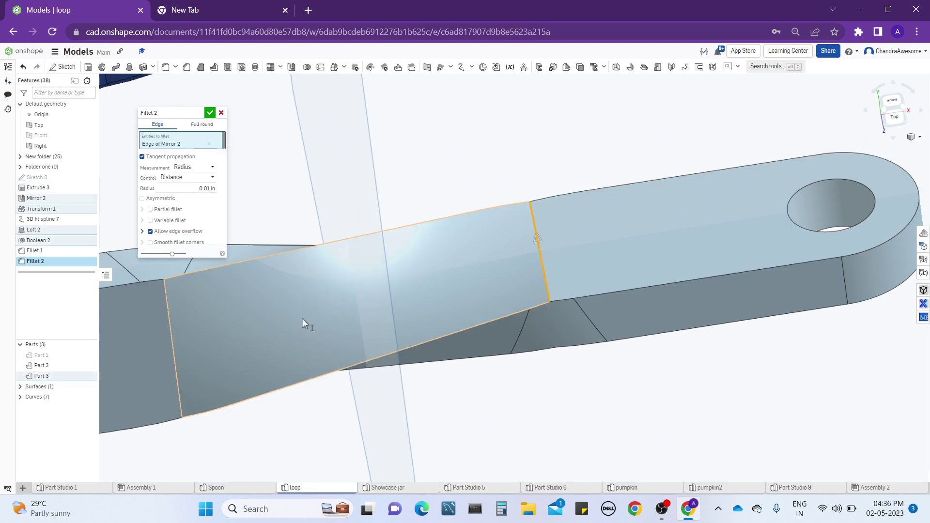
pyautogui.moveTo(301, 319); pyautogui.dragTo(478, 266, button='middle')
pyautogui.click(371, 269)
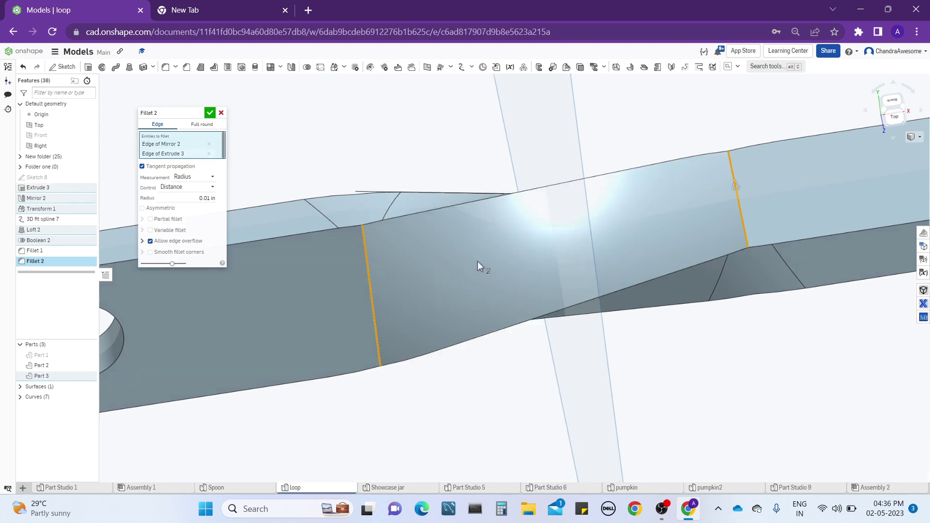
pyautogui.moveTo(480, 266); pyautogui.dragTo(362, 309, button='right')
pyautogui.click(365, 307)
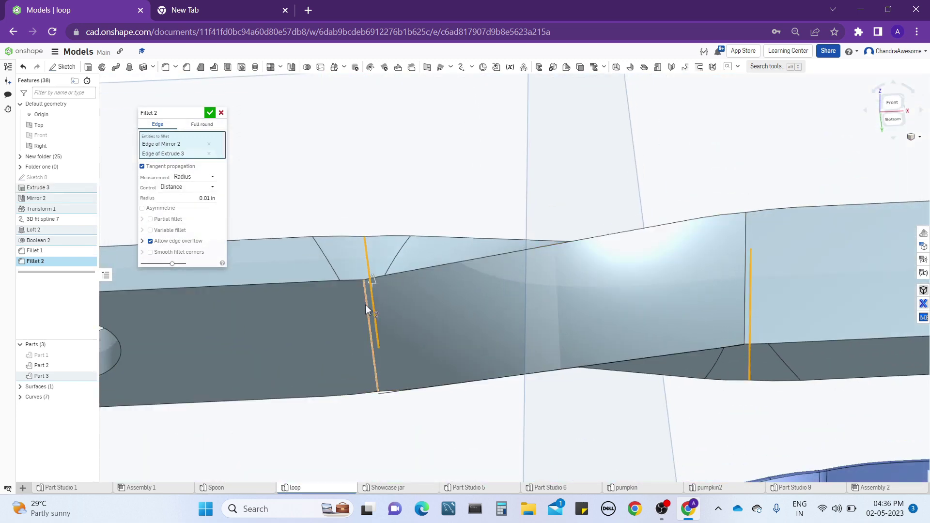
pyautogui.click(748, 225)
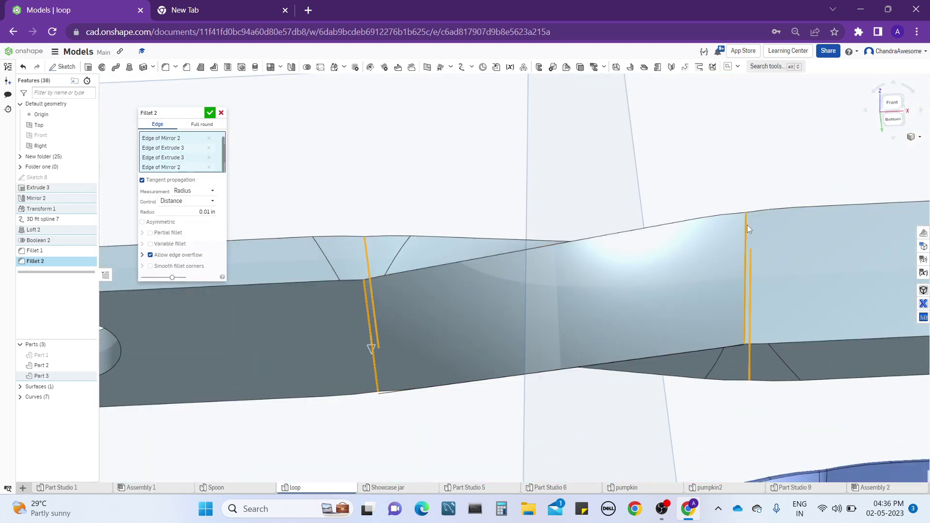
# Set the radius of the fillet on the wide joint edges to 0.5 in and apply it.
pyautogui.moveTo(747, 225); pyautogui.dragTo(744, 191, button='right')
pyautogui.click(189, 212)
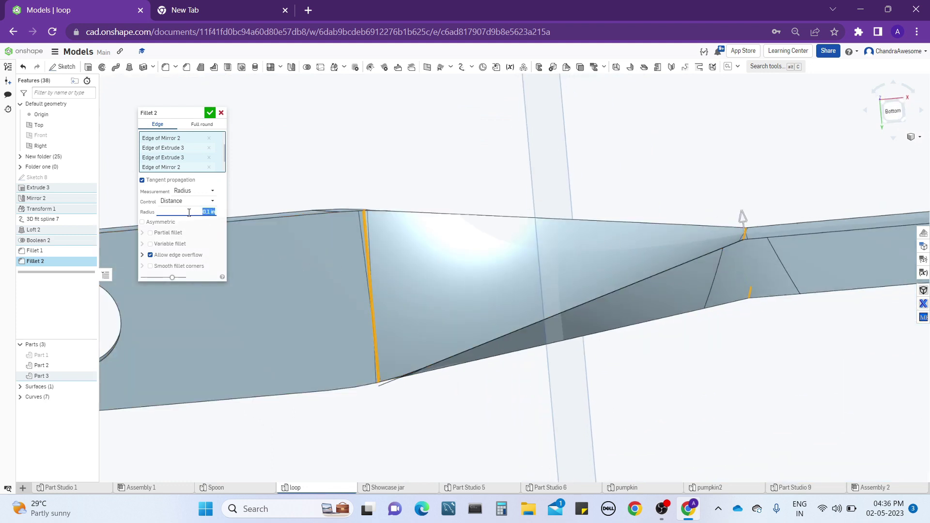
pyautogui.moveTo(537, 243)
pyautogui.mouseDown(button='right')
pyautogui.moveTo(545, 260)
pyautogui.moveTo(538, 256)
pyautogui.mouseUp(button='right')
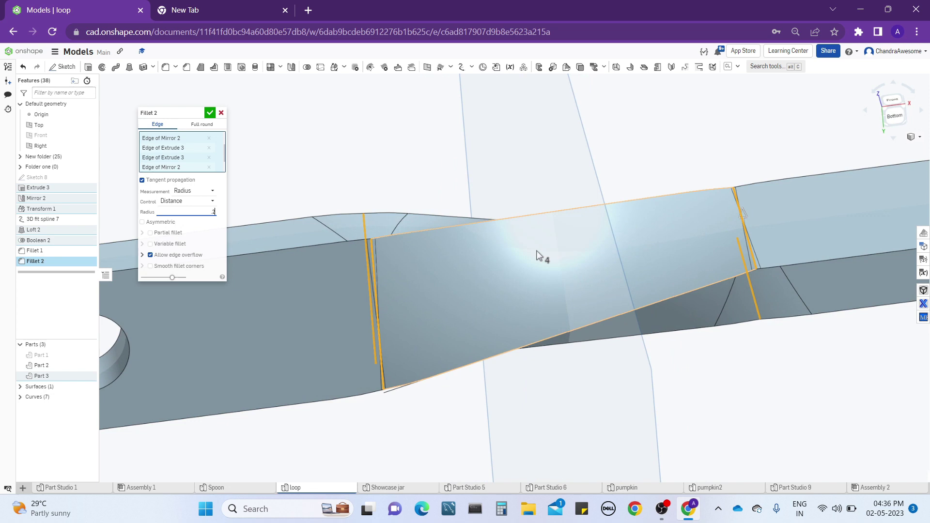
pyautogui.write('.2')
pyautogui.press('Return')
pyautogui.write('.3')
pyautogui.press('Return')
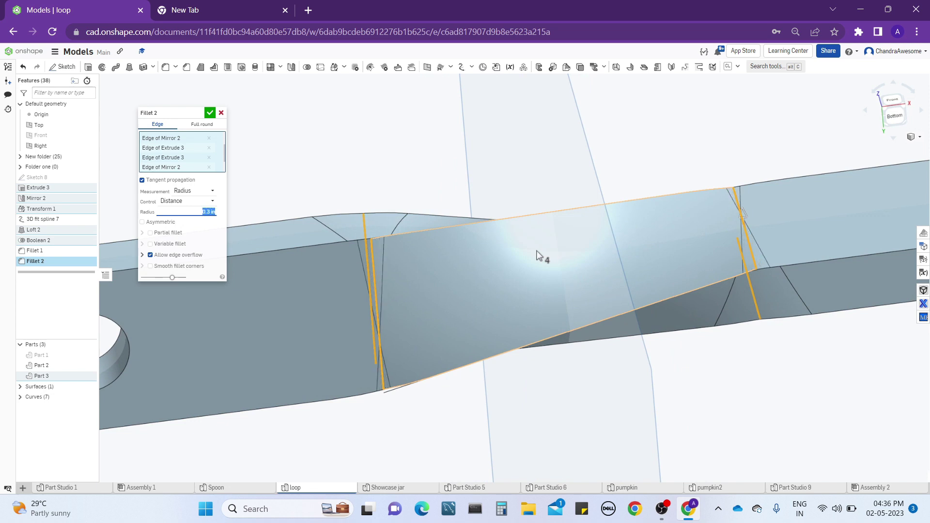
pyautogui.press('Return')
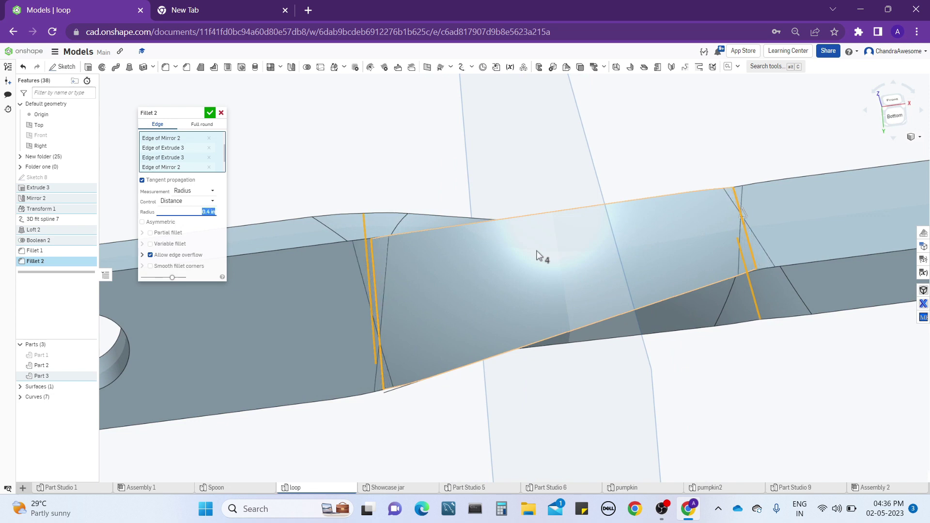
pyautogui.moveTo(913, 321); pyautogui.dragTo(910, 299, button='right')
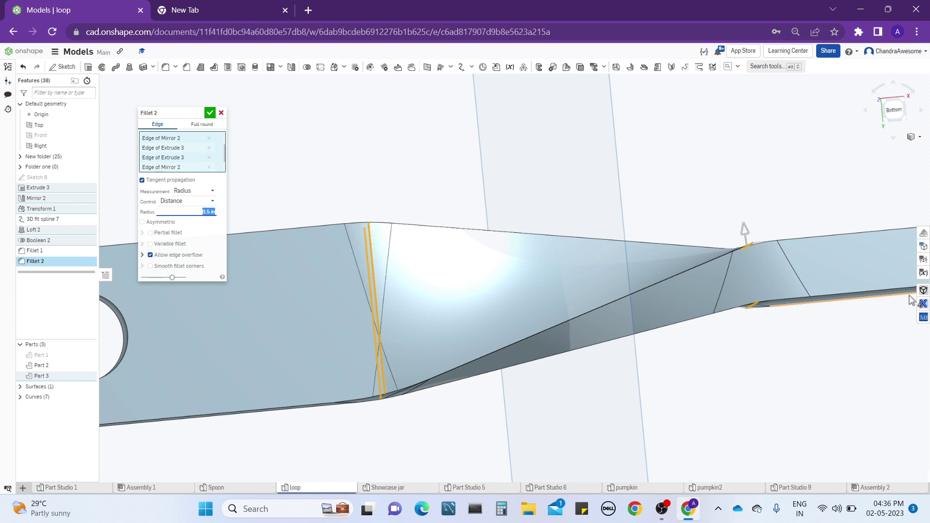
pyautogui.click(209, 114)
pyautogui.moveTo(437, 221); pyautogui.dragTo(434, 193, button='right')
pyautogui.scroll(5, 364, 430)
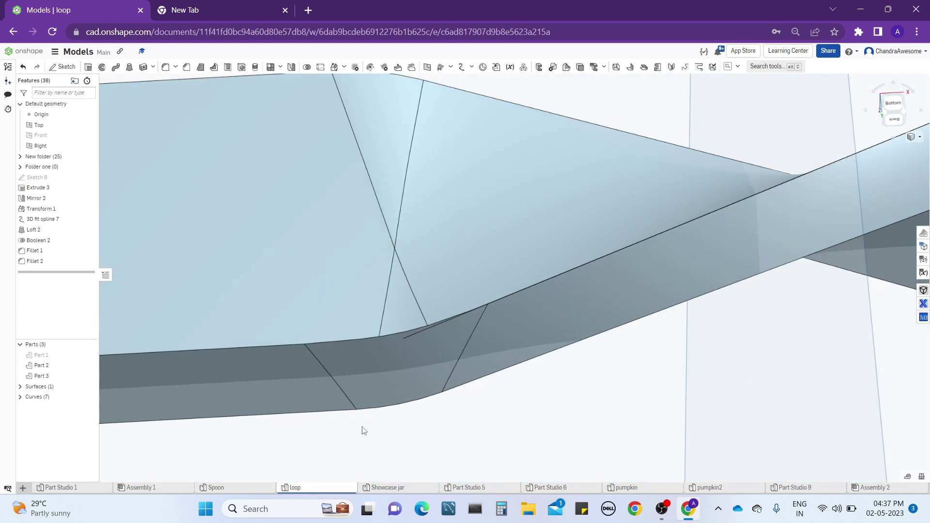
# Start a 0.02 in edge fillet on the light blue bar and pick both long edges bordering the Extrude 3 end's narrow side face.
pyautogui.moveTo(363, 430); pyautogui.dragTo(354, 277, button='right')
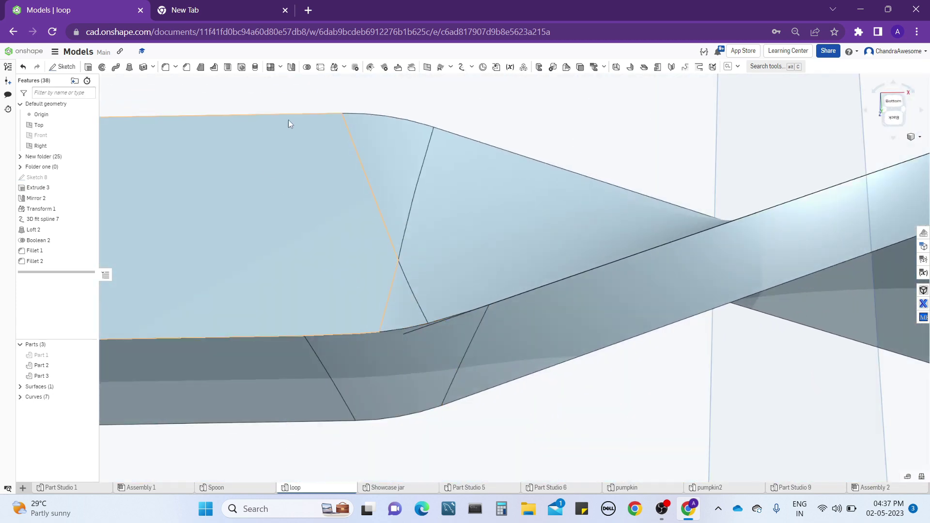
pyautogui.click(165, 68)
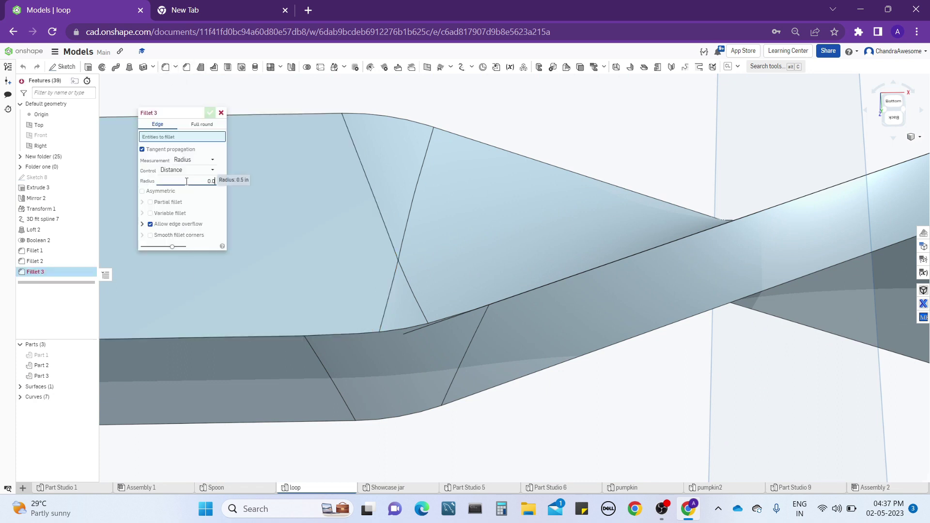
pyautogui.click(271, 338)
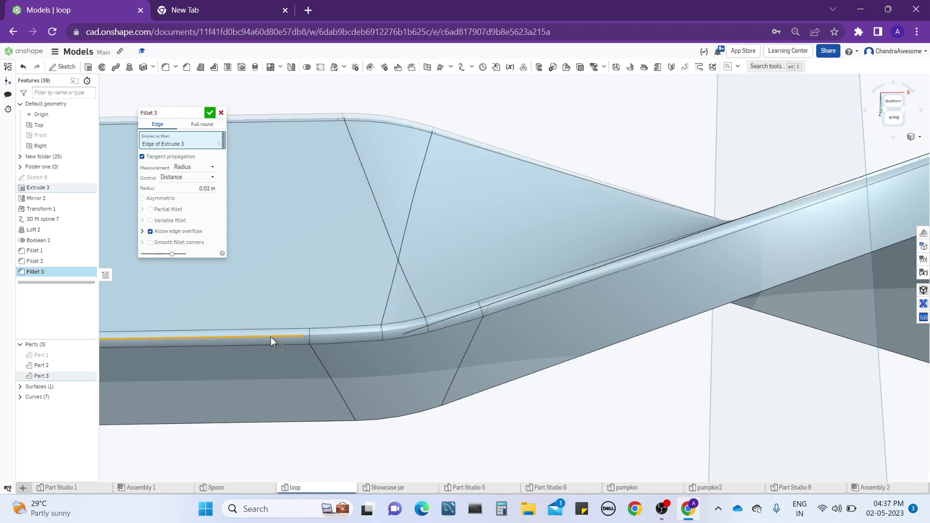
pyautogui.scroll(2, 361, 259)
pyautogui.scroll(1, 362, 255)
pyautogui.moveTo(411, 332); pyautogui.dragTo(399, 252, button='middle')
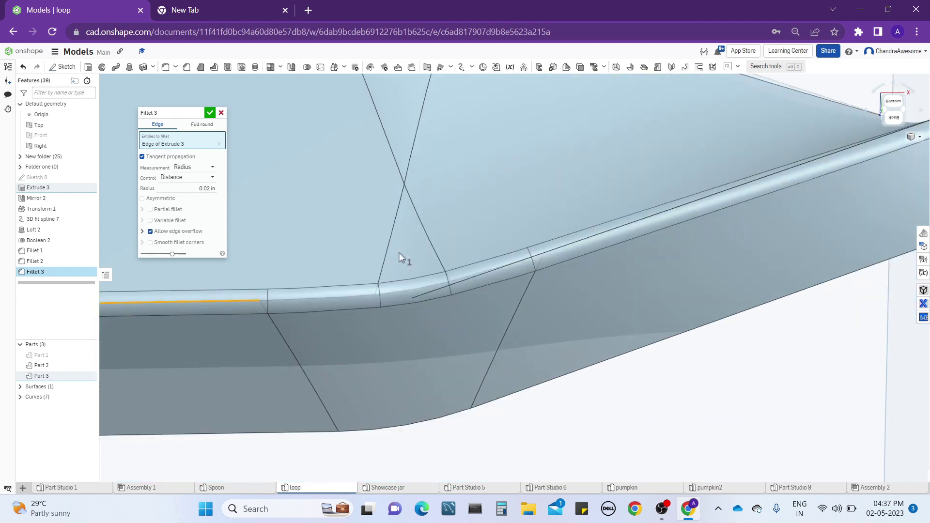
pyautogui.scroll(-1, 400, 252)
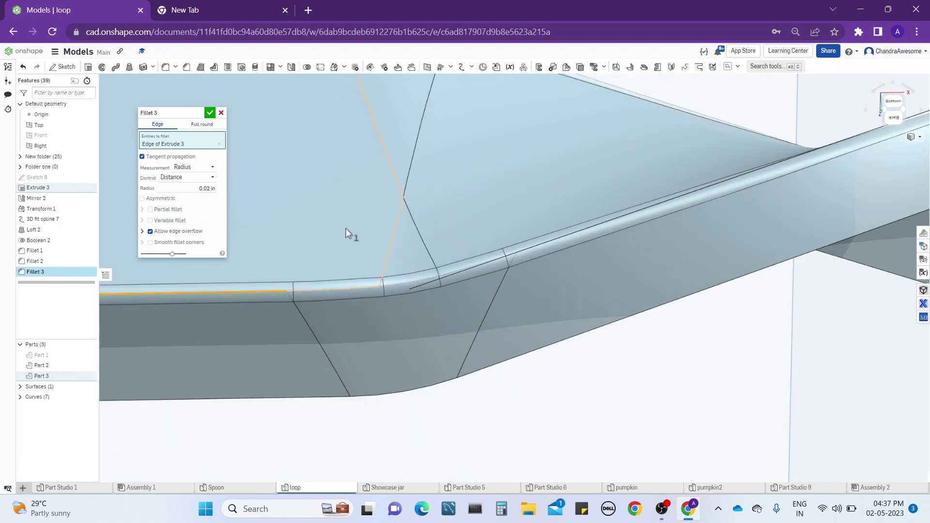
pyautogui.scroll(-3, 345, 228)
pyautogui.moveTo(324, 223); pyautogui.dragTo(393, 215, button='middle')
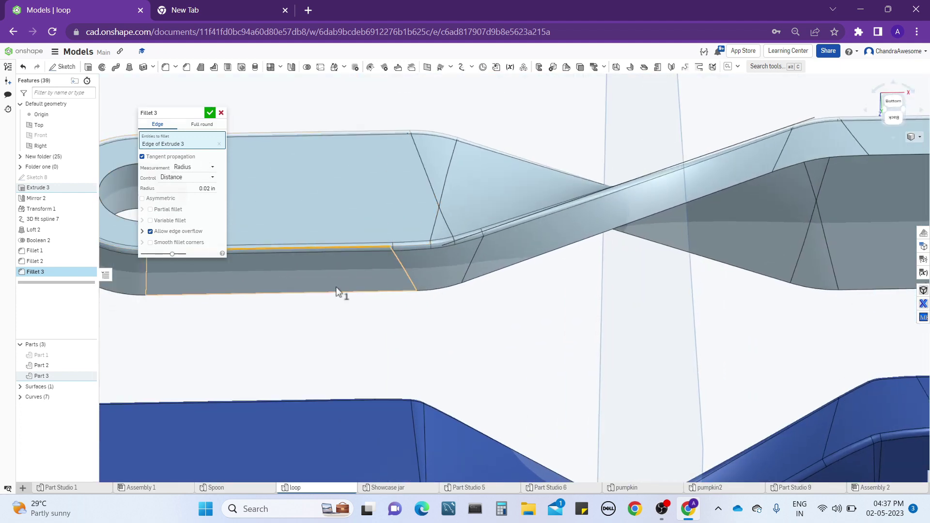
pyautogui.click(338, 292)
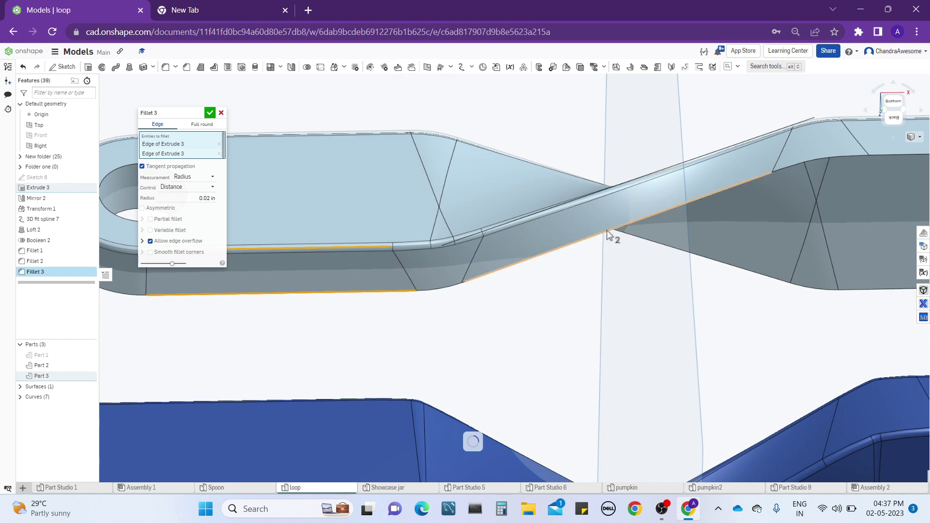
# Add one hole rim edge at each end of the bar to the 0.02 in fillet and apply it.
pyautogui.scroll(-1, 608, 223)
pyautogui.moveTo(608, 213); pyautogui.dragTo(713, 175, button='right')
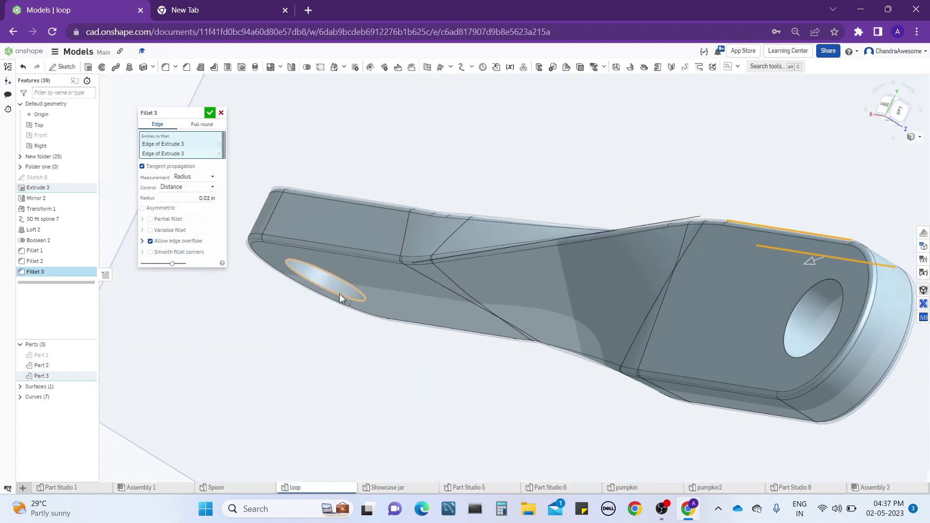
pyautogui.moveTo(342, 297); pyautogui.dragTo(376, 230, button='right')
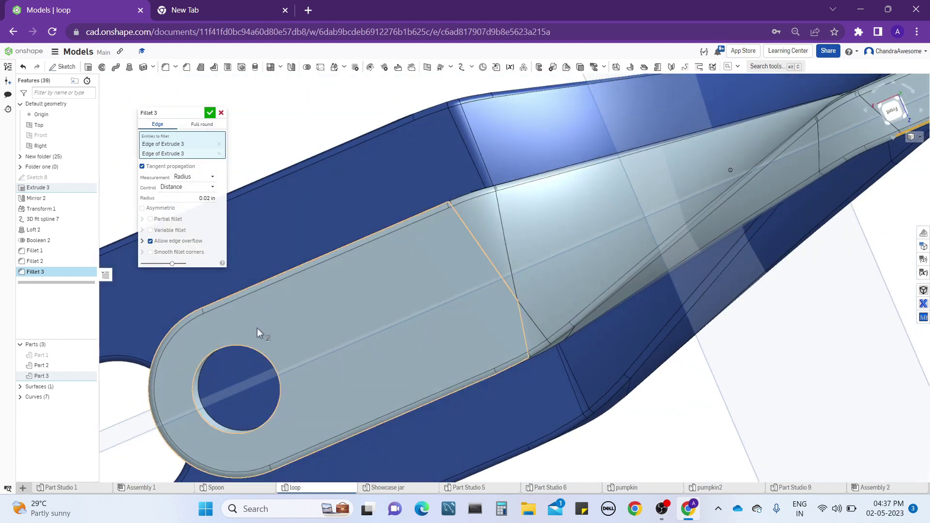
pyautogui.click(234, 345)
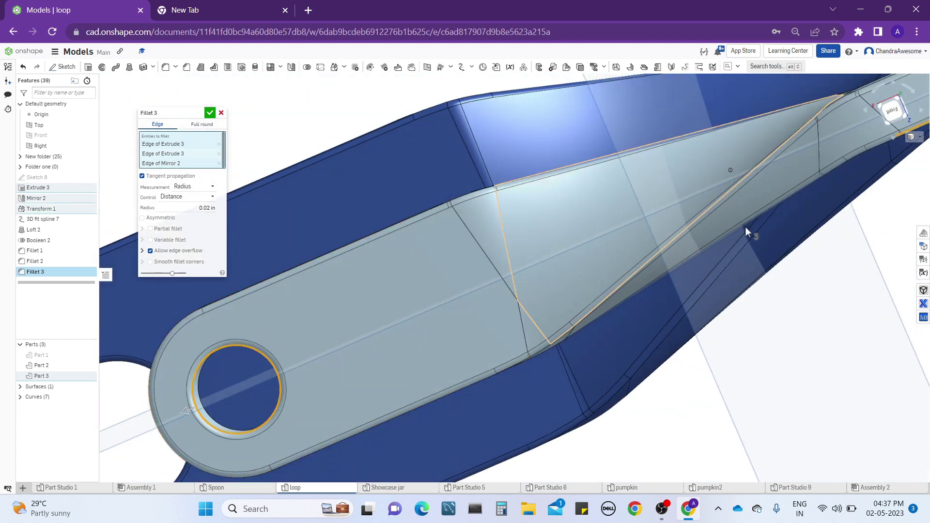
pyautogui.moveTo(730, 210); pyautogui.dragTo(796, 304, button='right')
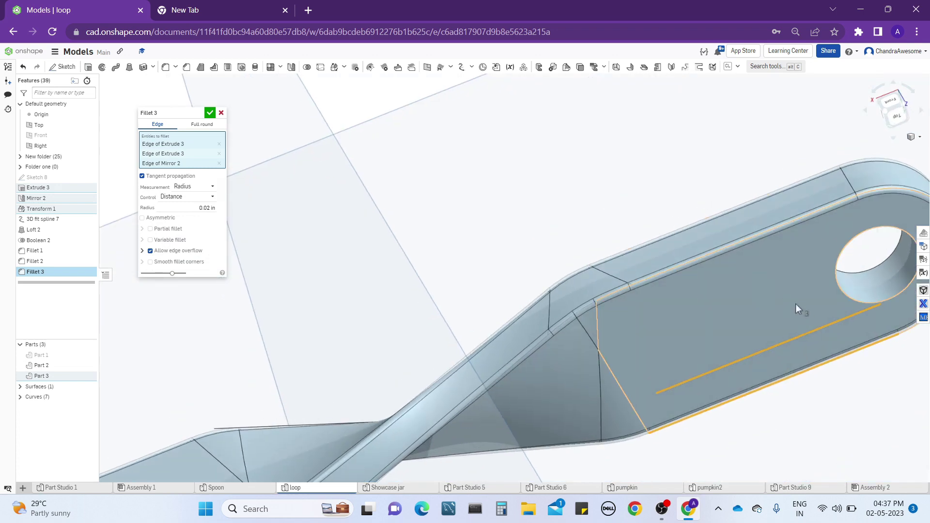
pyautogui.click(838, 290)
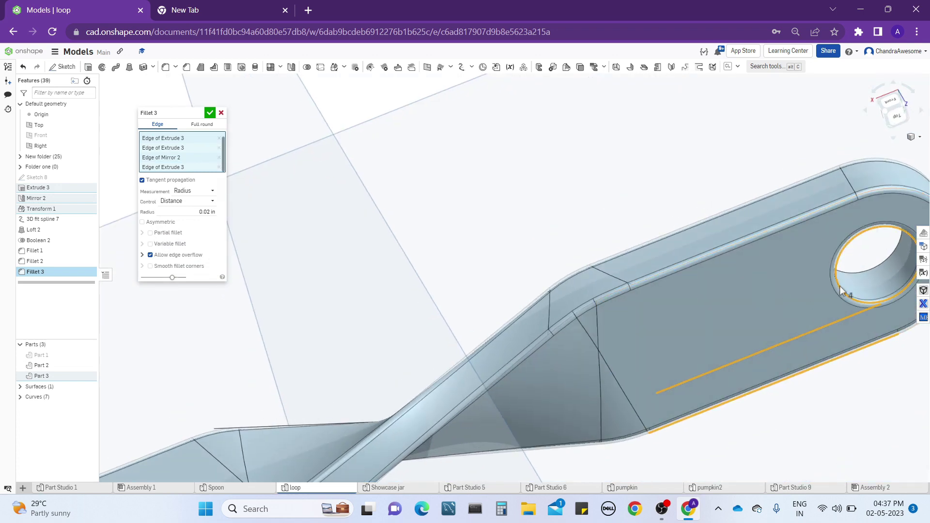
pyautogui.click(210, 112)
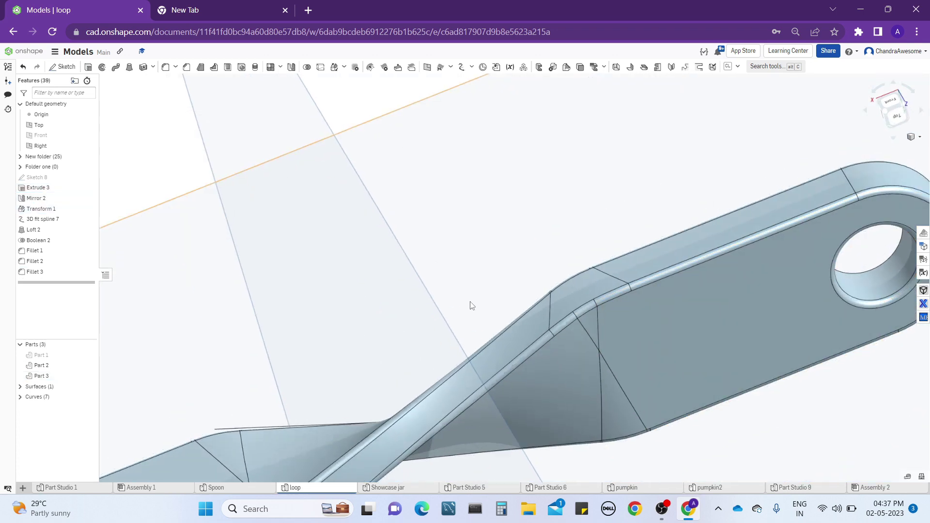
# Show the model in isometric view and examine the filleted bar's joints and edges.
pyautogui.moveTo(472, 305); pyautogui.dragTo(515, 247, button='right')
pyautogui.click(915, 140)
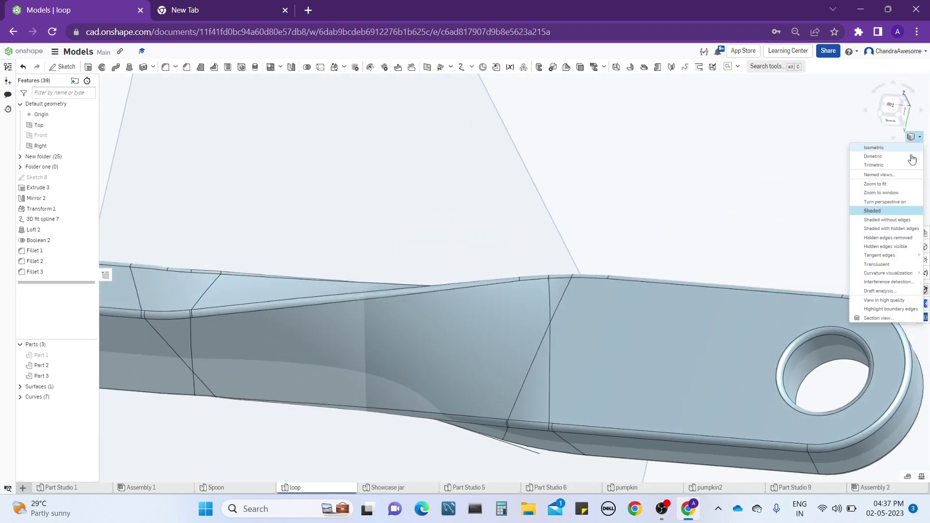
pyautogui.click(908, 156)
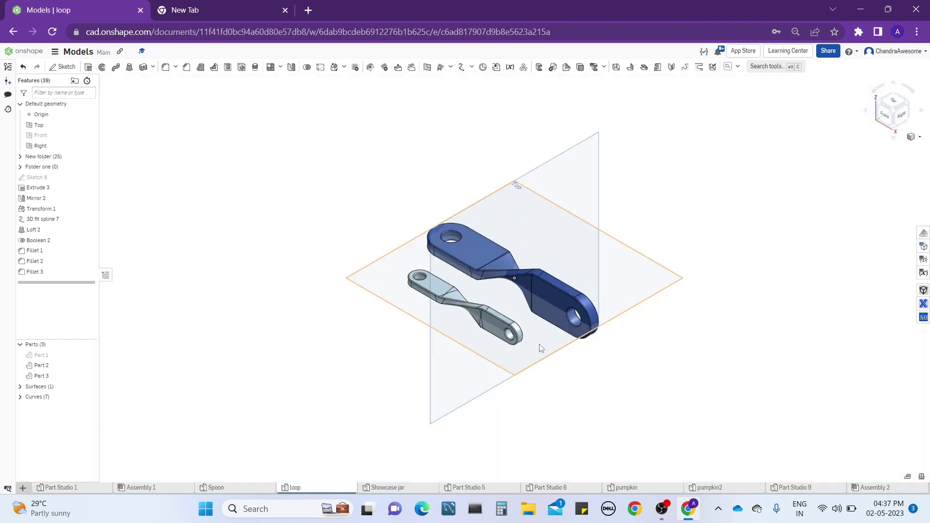
pyautogui.scroll(2, 540, 349)
pyautogui.scroll(2, 415, 289)
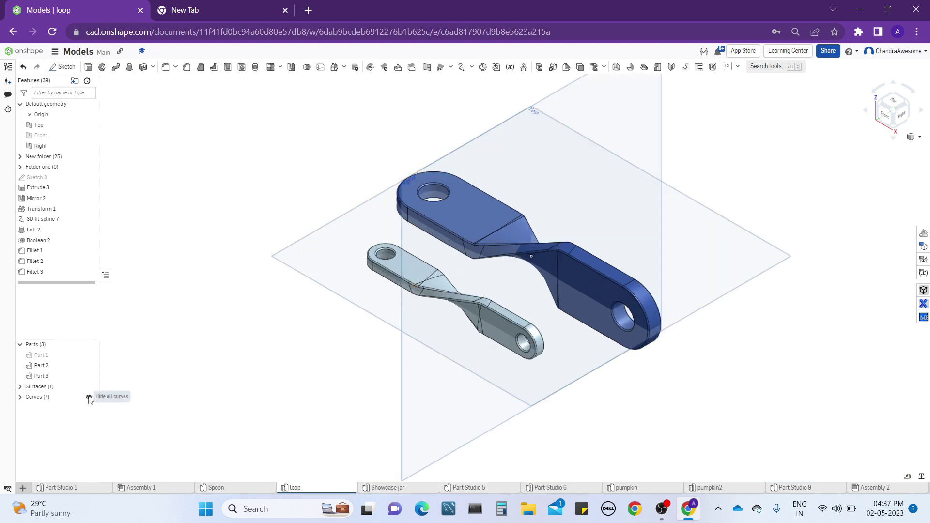
pyautogui.scroll(4, 437, 271)
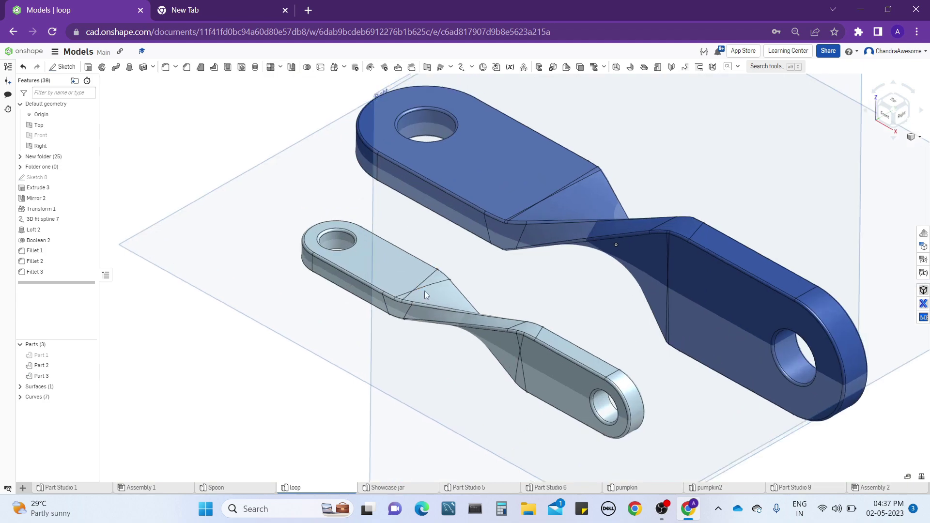
pyautogui.moveTo(424, 291)
pyautogui.mouseDown(button='right')
pyautogui.moveTo(457, 305)
pyautogui.moveTo(439, 326)
pyautogui.moveTo(446, 283)
pyautogui.moveTo(429, 296)
pyautogui.mouseUp(button='right')
pyautogui.scroll(3, 435, 306)
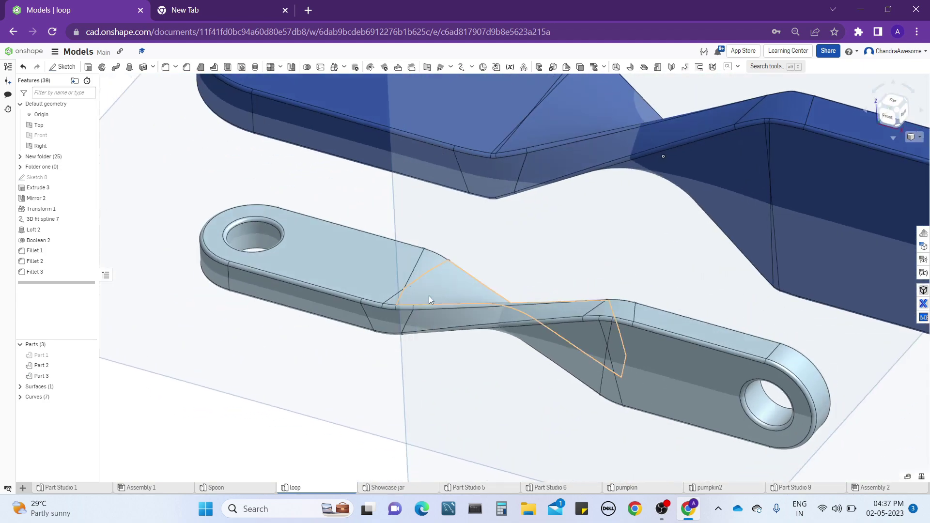
pyautogui.scroll(-5, 429, 296)
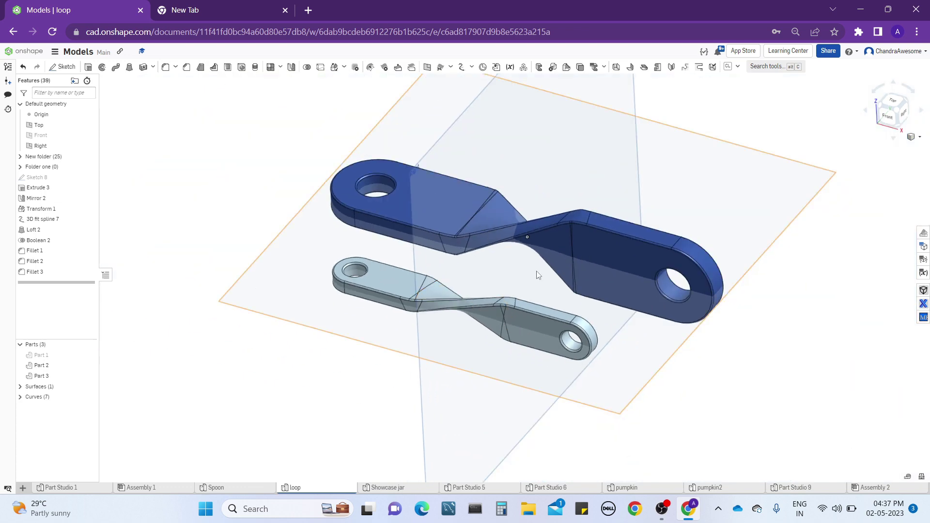
# Display the model shaded without edges and examine the twisted section and both ends from several sides.
pyautogui.click(914, 139)
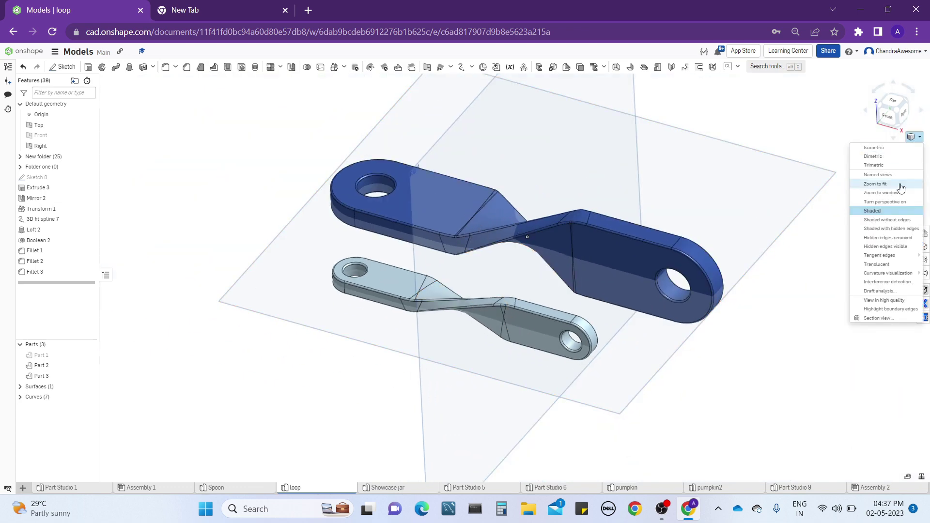
pyautogui.click(890, 221)
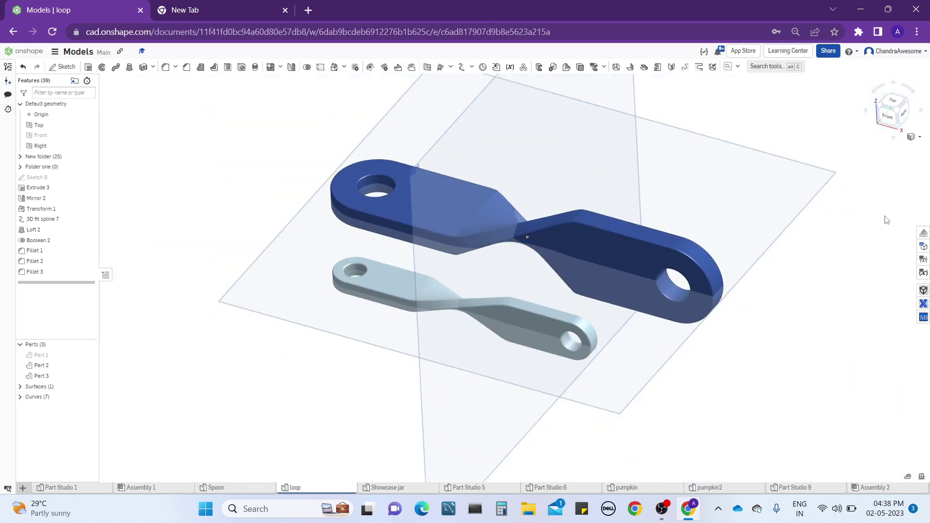
pyautogui.moveTo(499, 234)
pyautogui.mouseDown(button='right')
pyautogui.moveTo(527, 169)
pyautogui.moveTo(531, 92)
pyautogui.moveTo(513, 238)
pyautogui.moveTo(436, 359)
pyautogui.moveTo(347, 363)
pyautogui.moveTo(239, 285)
pyautogui.moveTo(234, 191)
pyautogui.moveTo(305, 199)
pyautogui.moveTo(412, 241)
pyautogui.mouseUp(button='right')
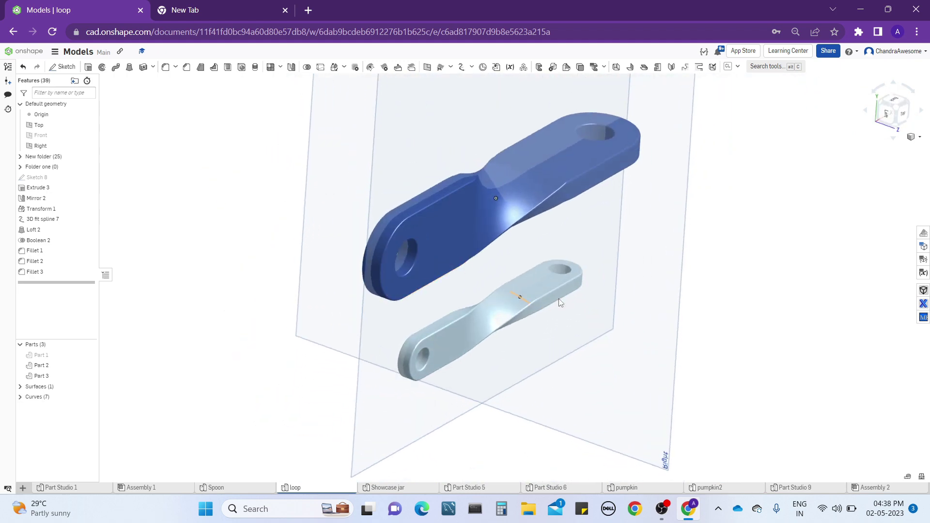
pyautogui.moveTo(625, 253); pyautogui.dragTo(441, 279, button='right')
pyautogui.moveTo(415, 296); pyautogui.dragTo(382, 297, button='right')
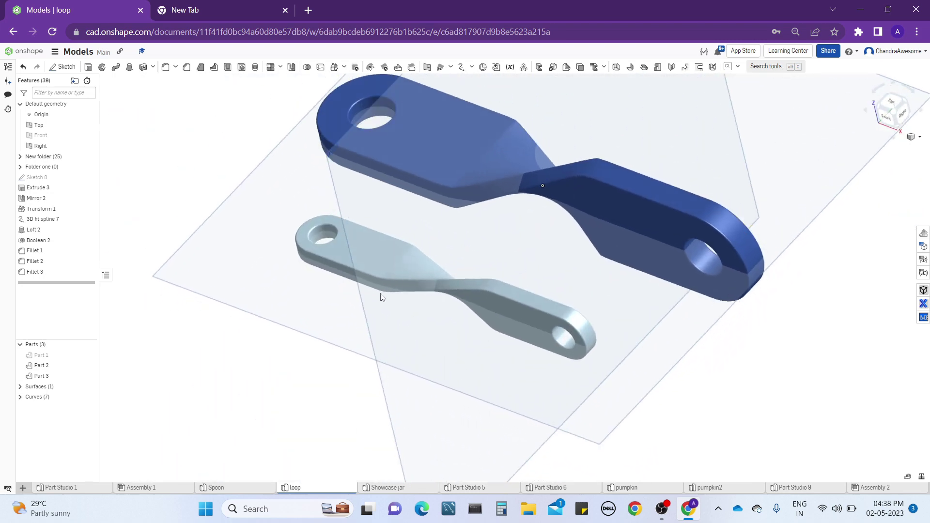
pyautogui.moveTo(468, 232); pyautogui.dragTo(443, 287, button='right')
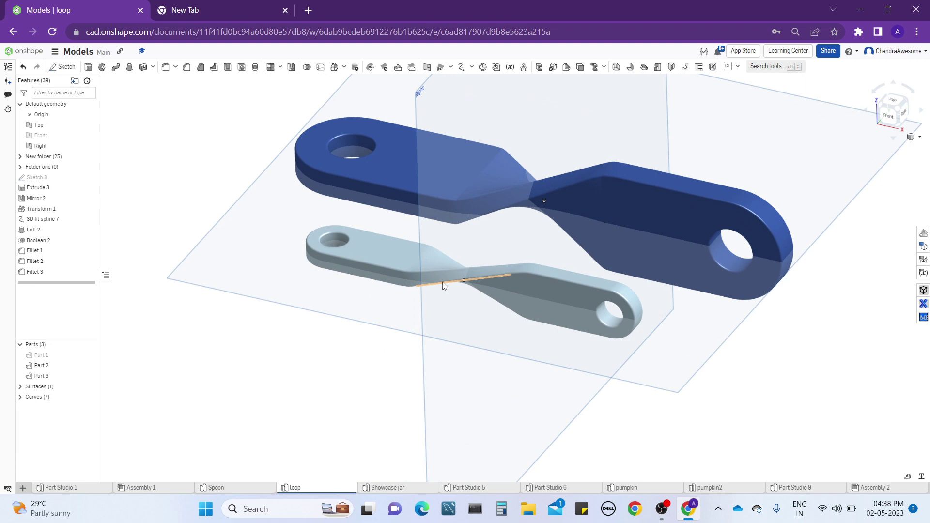
pyautogui.moveTo(383, 248); pyautogui.dragTo(420, 273, button='right')
pyautogui.scroll(10, 422, 281)
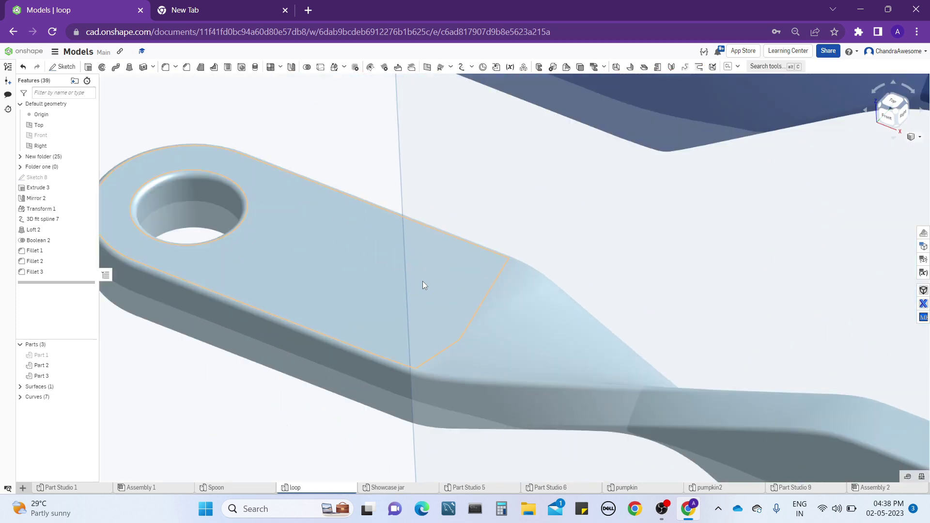
pyautogui.scroll(-3, 474, 316)
pyautogui.scroll(-8, 374, 295)
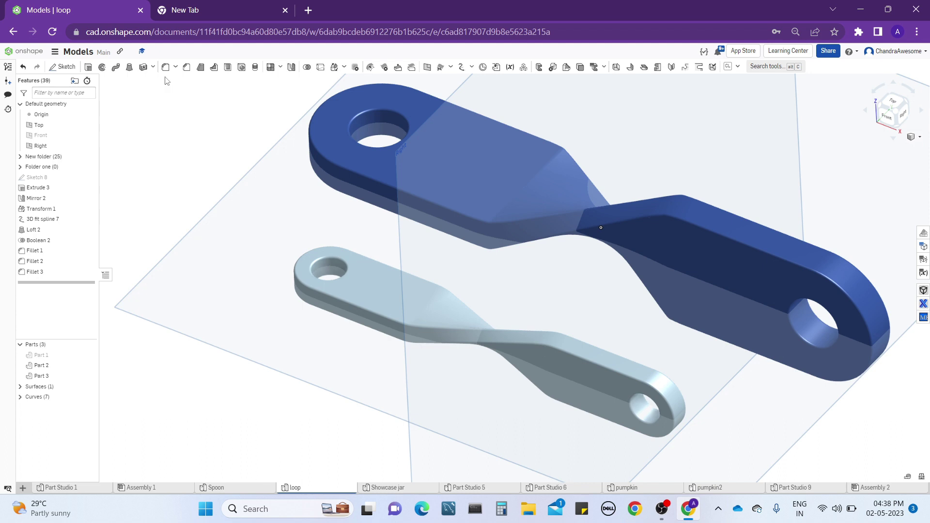
pyautogui.click(450, 68)
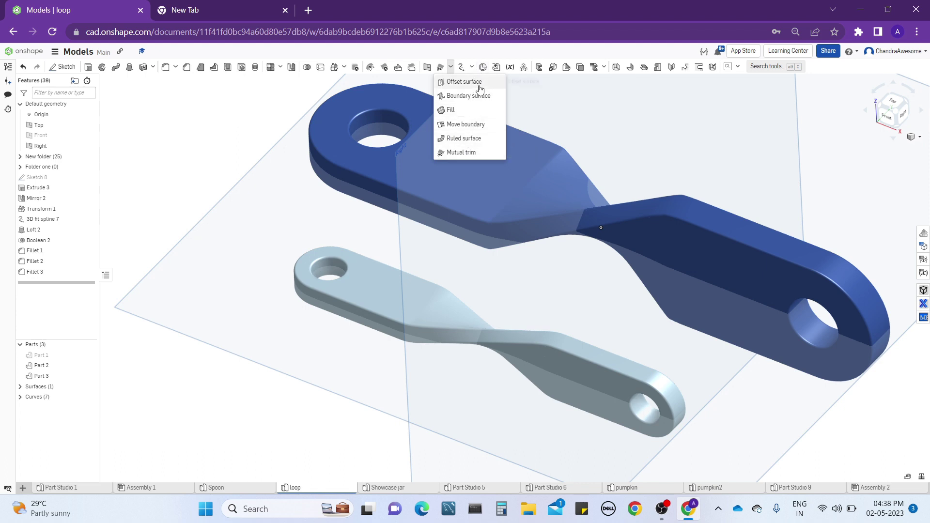
pyautogui.click(247, 118)
pyautogui.scroll(-2, 362, 266)
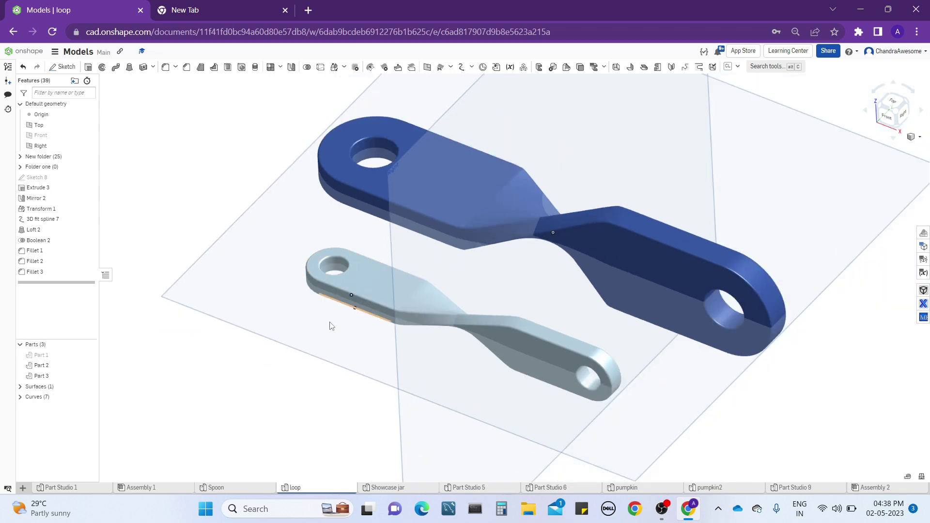
pyautogui.moveTo(308, 328)
pyautogui.mouseDown(button='right')
pyautogui.moveTo(306, 311)
pyautogui.moveTo(307, 323)
pyautogui.mouseUp(button='right')
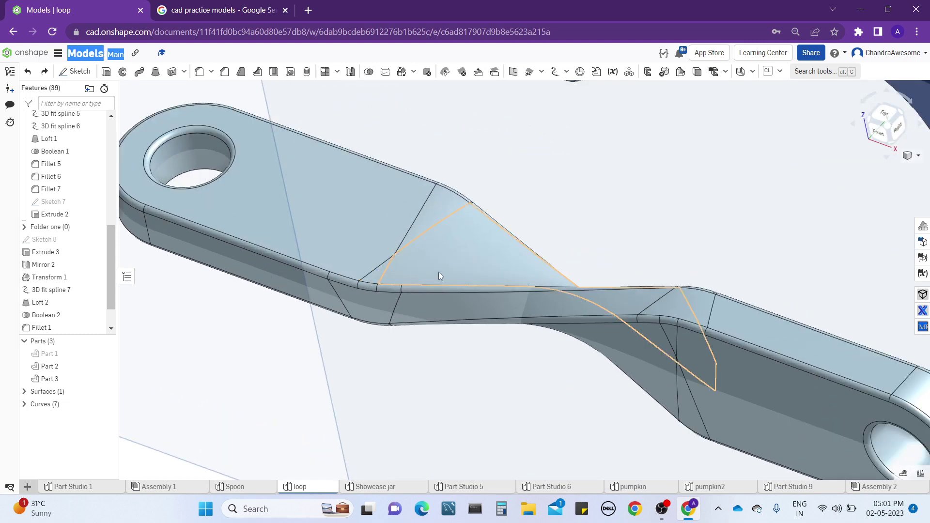
# Examine the joint between the flat end and the twisted section of the light blue bar.
pyautogui.moveTo(439, 298)
pyautogui.mouseDown(button='right')
pyautogui.moveTo(450, 264)
pyautogui.moveTo(436, 302)
pyautogui.moveTo(444, 305)
pyautogui.mouseUp(button='right')
pyautogui.moveTo(370, 301); pyautogui.dragTo(381, 283, button='right')
pyautogui.scroll(-5, 390, 298)
pyautogui.scroll(-3, 382, 283)
pyautogui.scroll(3, 382, 283)
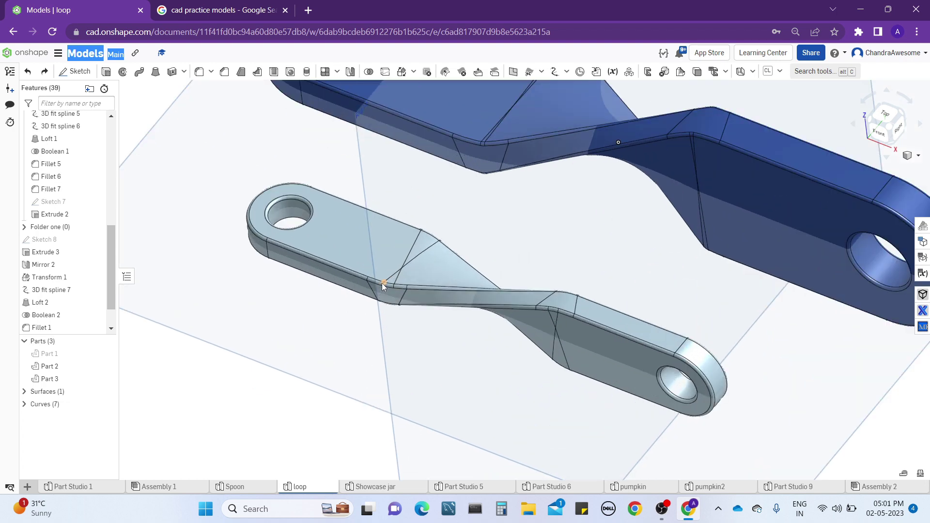
pyautogui.scroll(6, 383, 285)
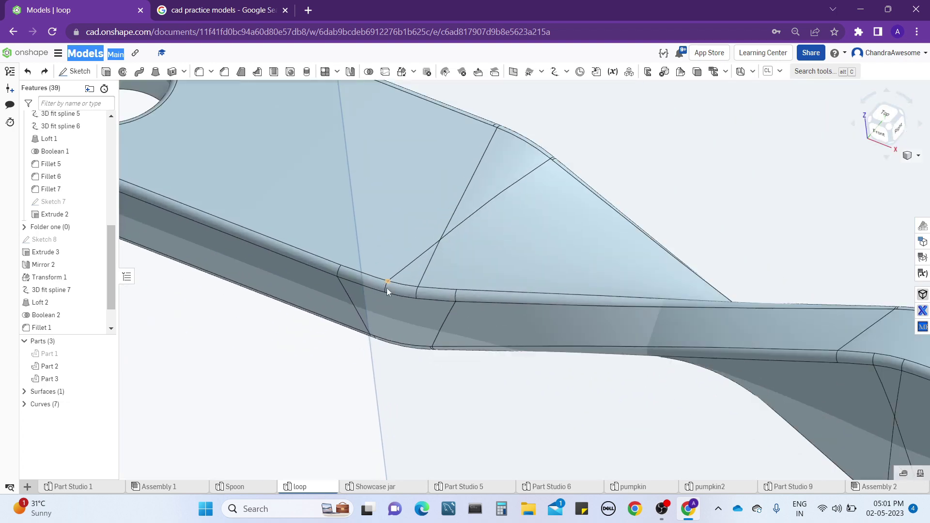
pyautogui.scroll(-3, 495, 332)
pyautogui.scroll(3, 772, 295)
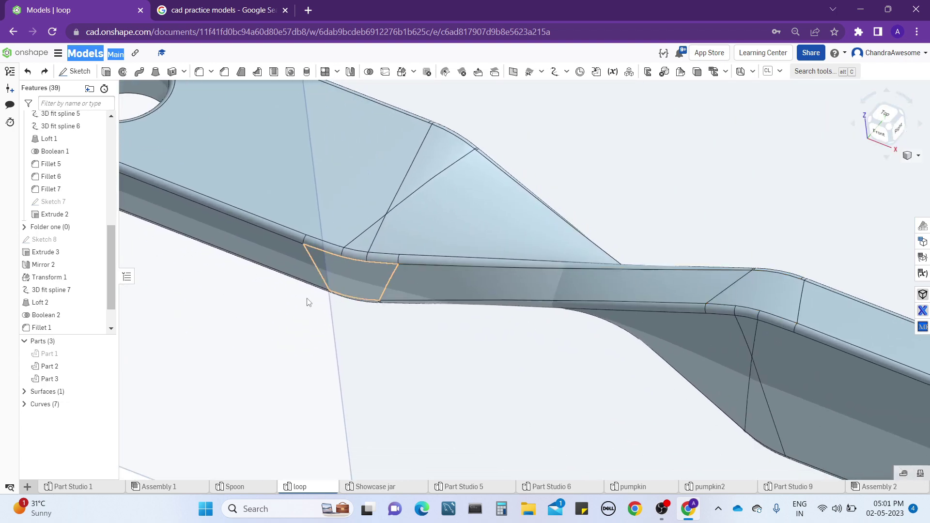
# Edit Loft 2 so that both its start and end profile conditions are Normal to profile, with magnitude 1, and apply it.
pyautogui.rightClick(64, 308)
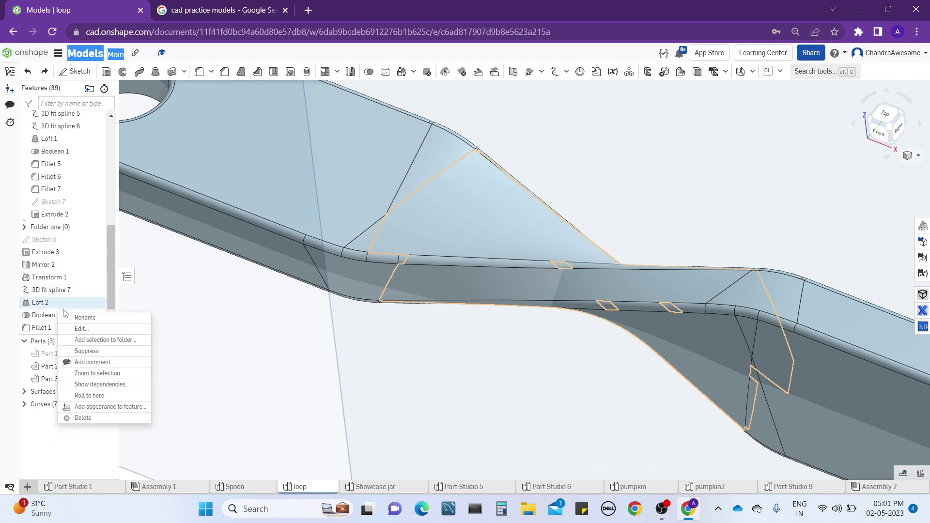
pyautogui.click(87, 330)
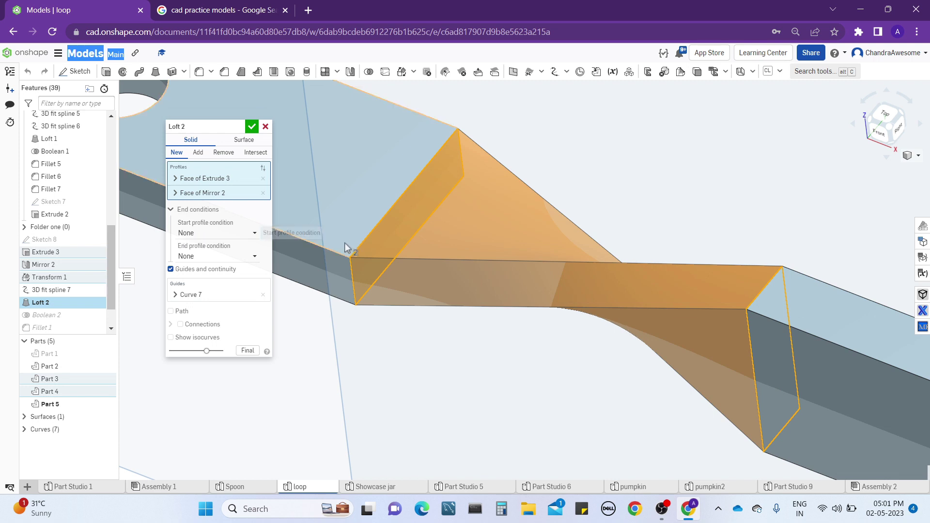
pyautogui.moveTo(330, 255); pyautogui.dragTo(402, 223, button='middle')
pyautogui.click(209, 235)
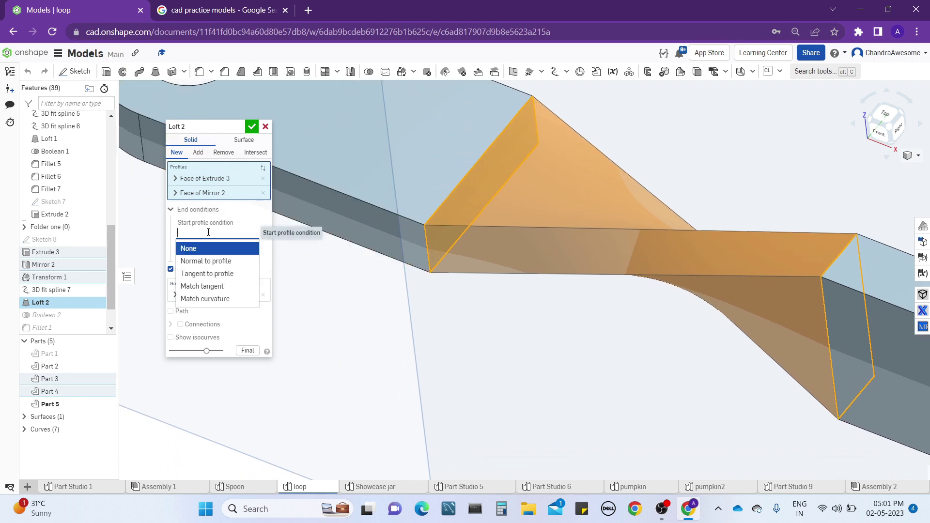
pyautogui.click(209, 261)
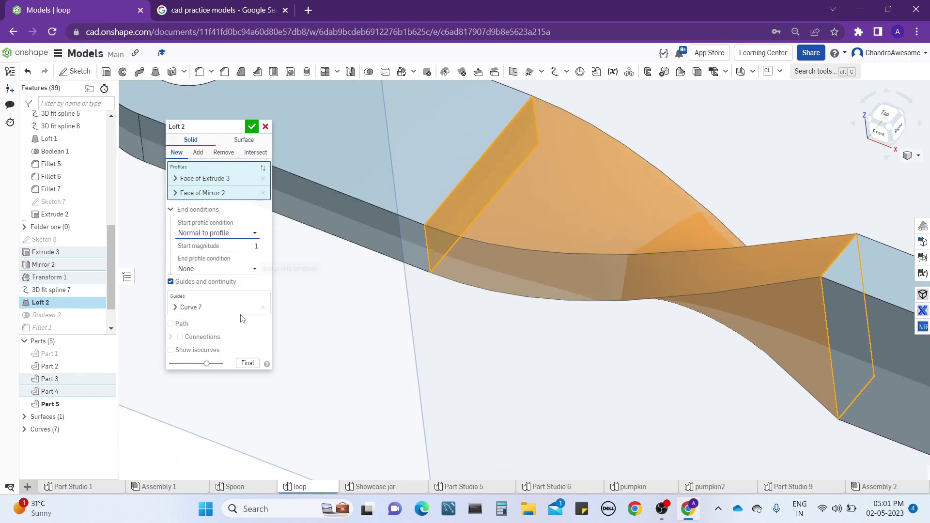
pyautogui.click(238, 271)
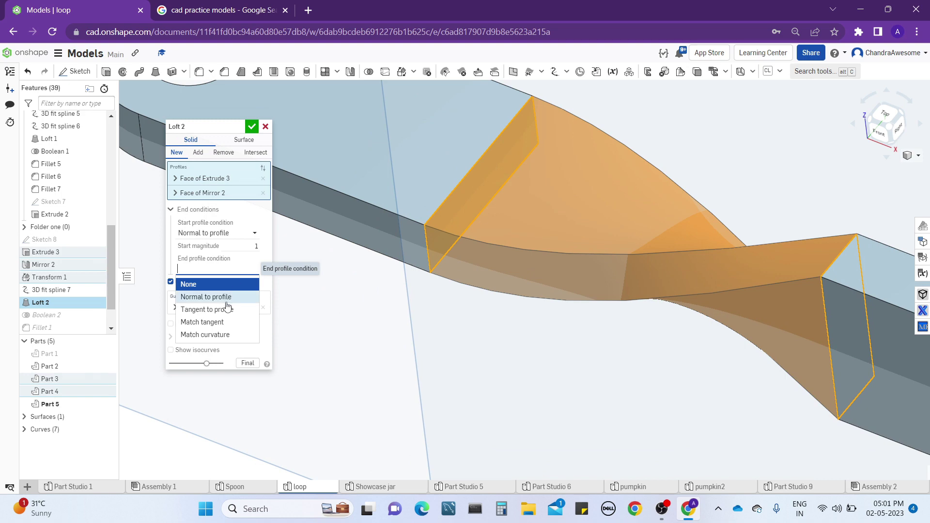
pyautogui.click(228, 298)
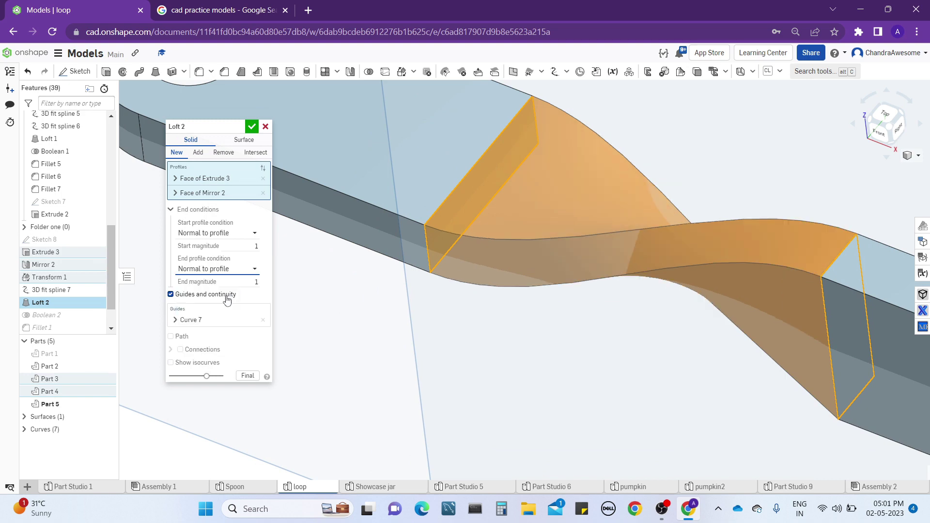
pyautogui.hotkey('shift', '1')
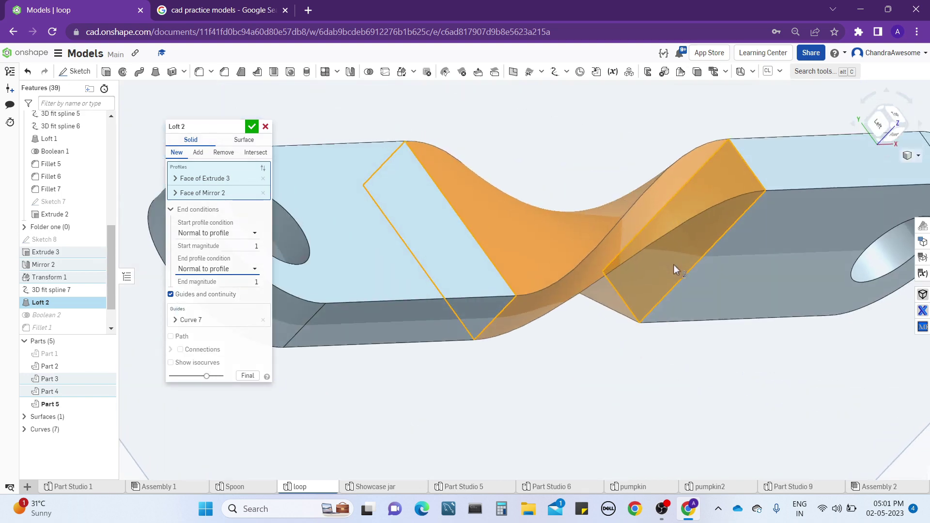
pyautogui.moveTo(623, 249); pyautogui.dragTo(307, 210, button='right')
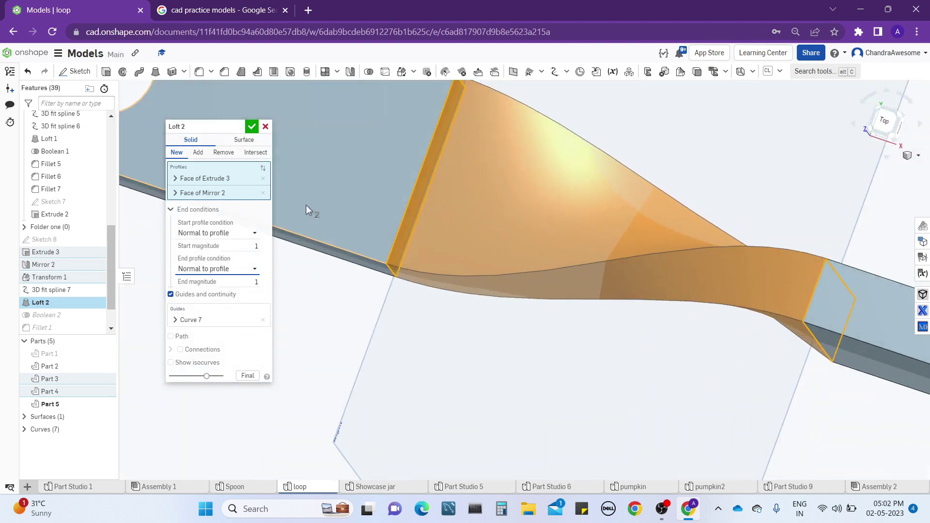
pyautogui.click(251, 127)
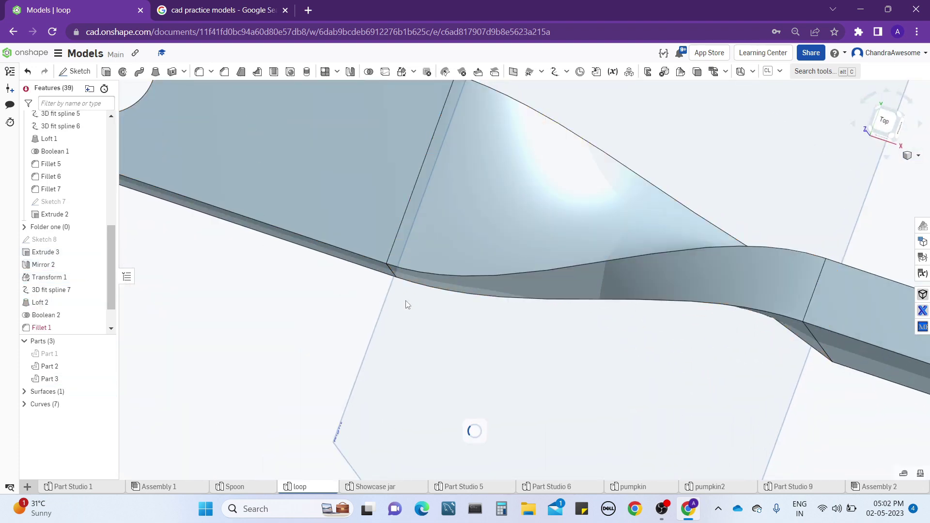
# Delete Fillet 1, Fillet 2 and Fillet 3 that follow Boolean 2 in the feature list.
pyautogui.moveTo(473, 262); pyautogui.dragTo(455, 249, button='right')
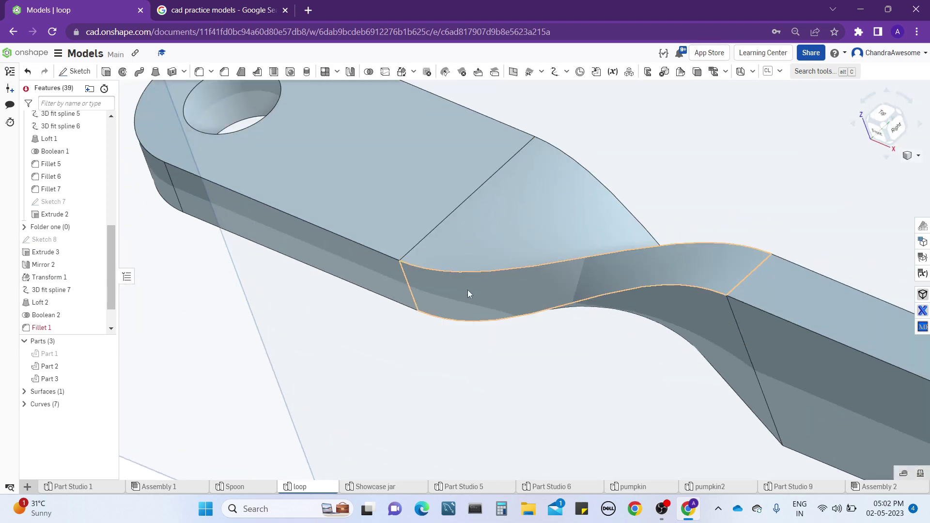
pyautogui.moveTo(470, 291); pyautogui.dragTo(391, 261, button='right')
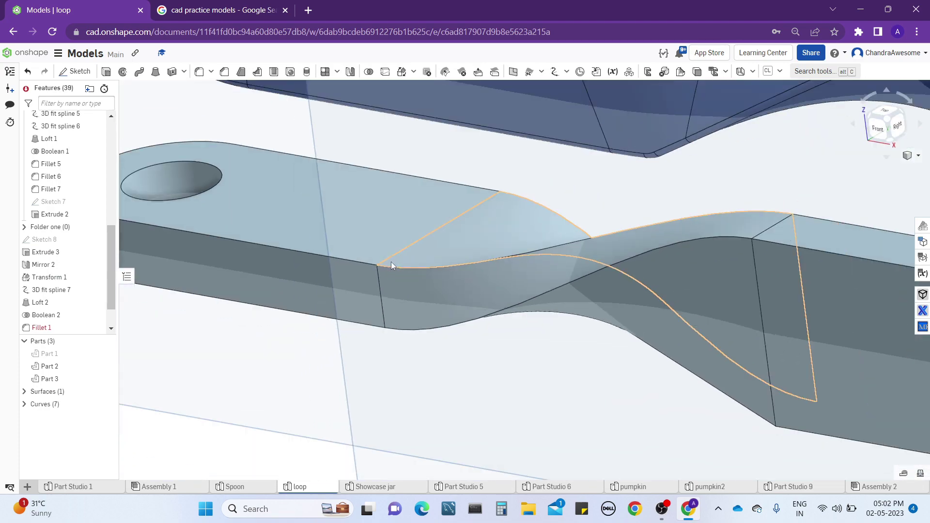
pyautogui.scroll(-2, 114, 268)
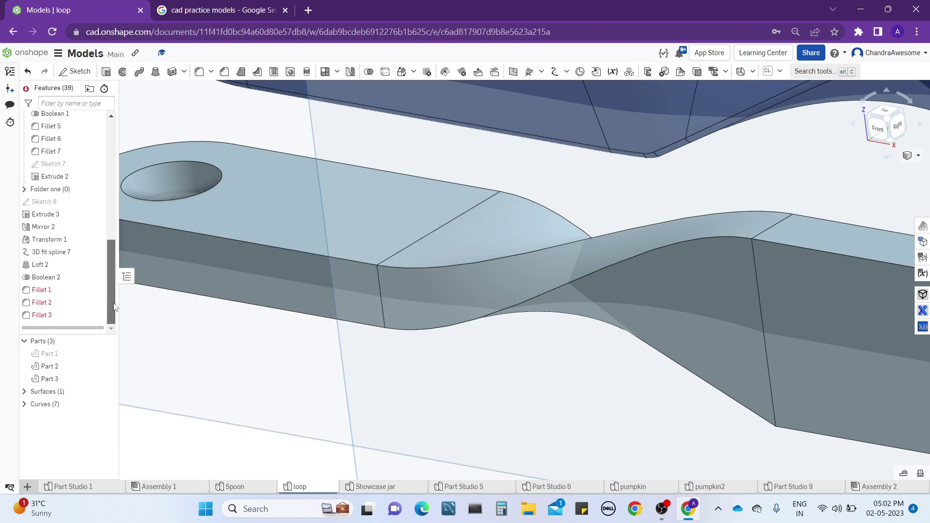
pyautogui.moveTo(82, 319); pyautogui.dragTo(77, 291)
pyautogui.press('Delete')
pyautogui.scroll(-5, 489, 235)
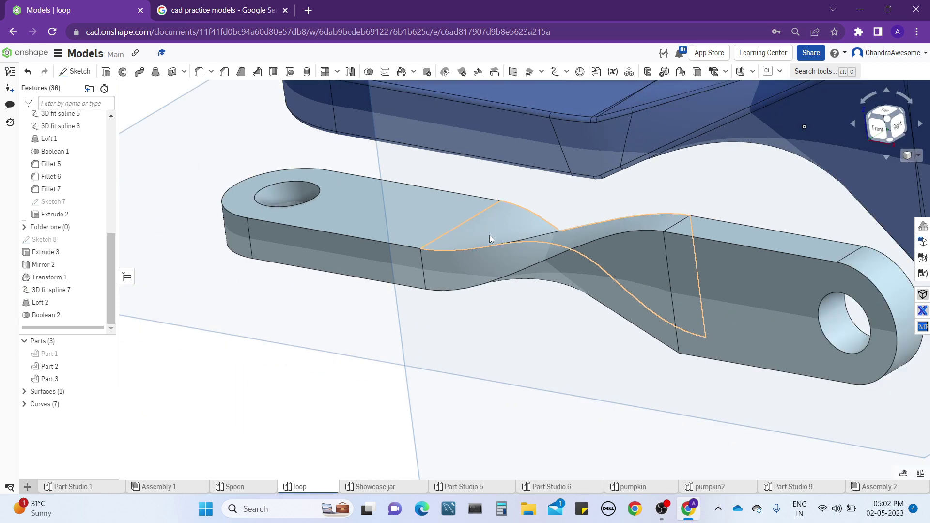
# Fillet the upper and lower long side edges of the light blue bar's flat end at 0.02 in with tangent propagation.
pyautogui.click(200, 73)
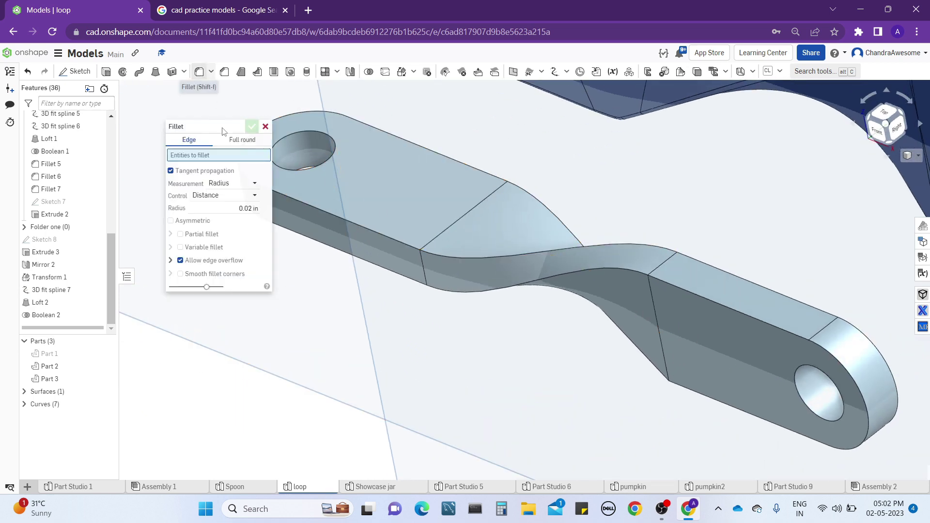
pyautogui.click(308, 205)
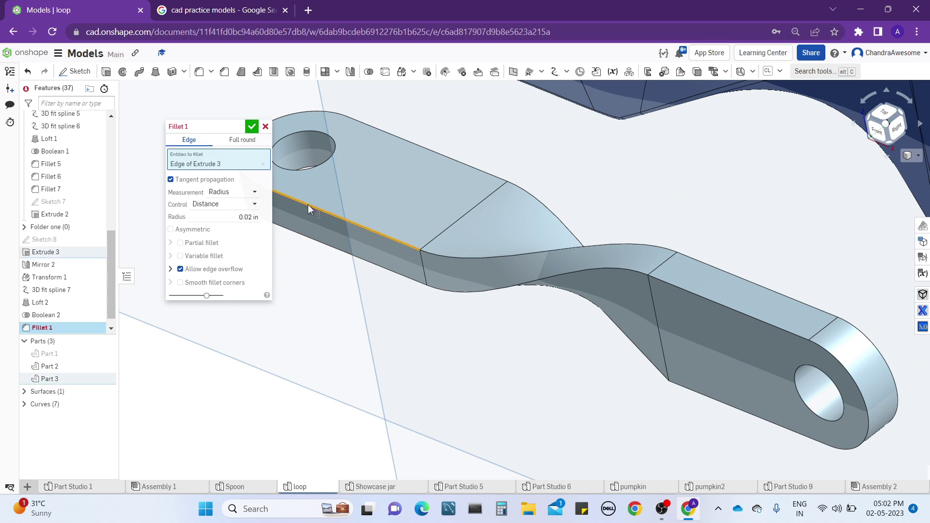
pyautogui.click(404, 281)
pyautogui.moveTo(499, 250); pyautogui.dragTo(447, 309, button='right')
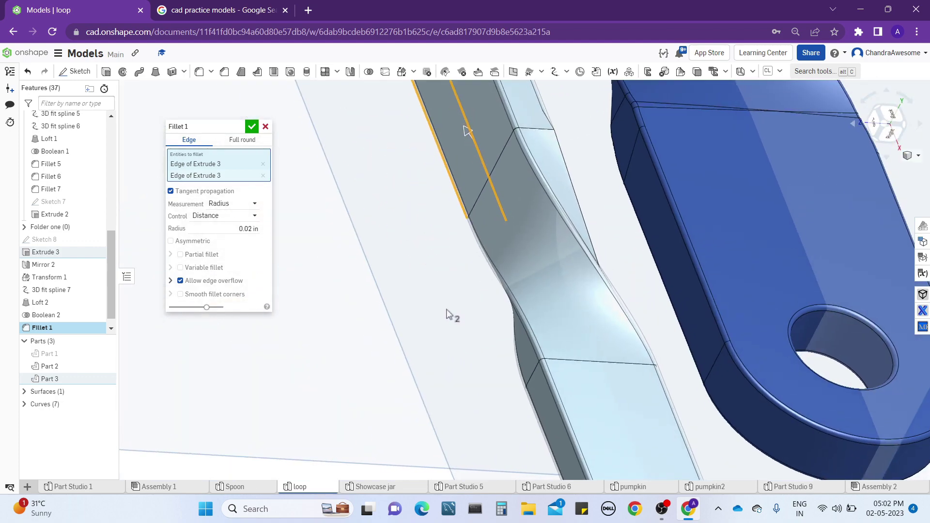
pyautogui.click(251, 131)
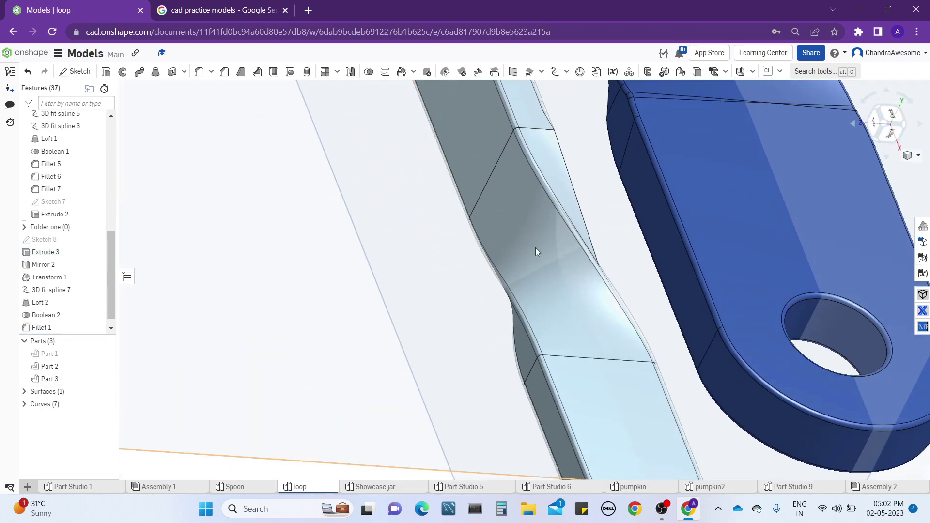
pyautogui.moveTo(536, 251); pyautogui.dragTo(571, 233, button='right')
pyautogui.moveTo(534, 280); pyautogui.dragTo(510, 321, button='right')
pyautogui.moveTo(510, 321); pyautogui.dragTo(507, 296, button='middle')
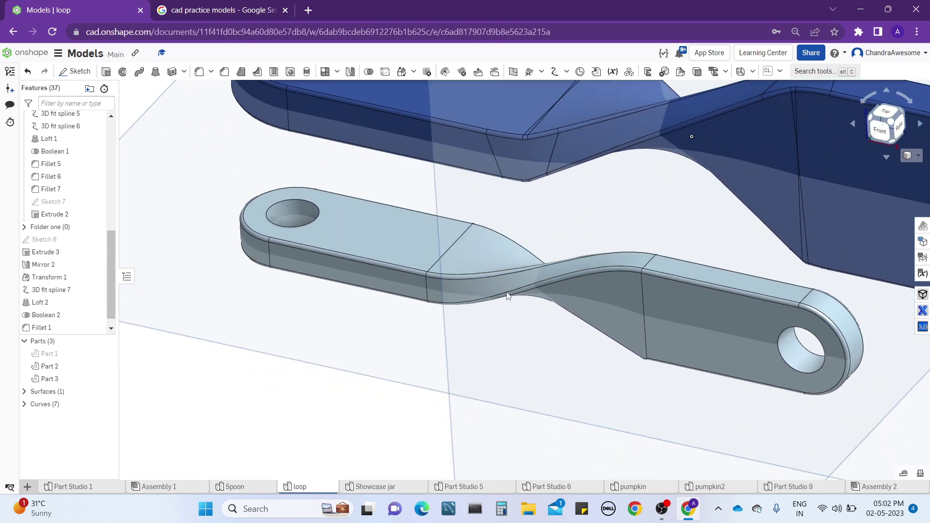